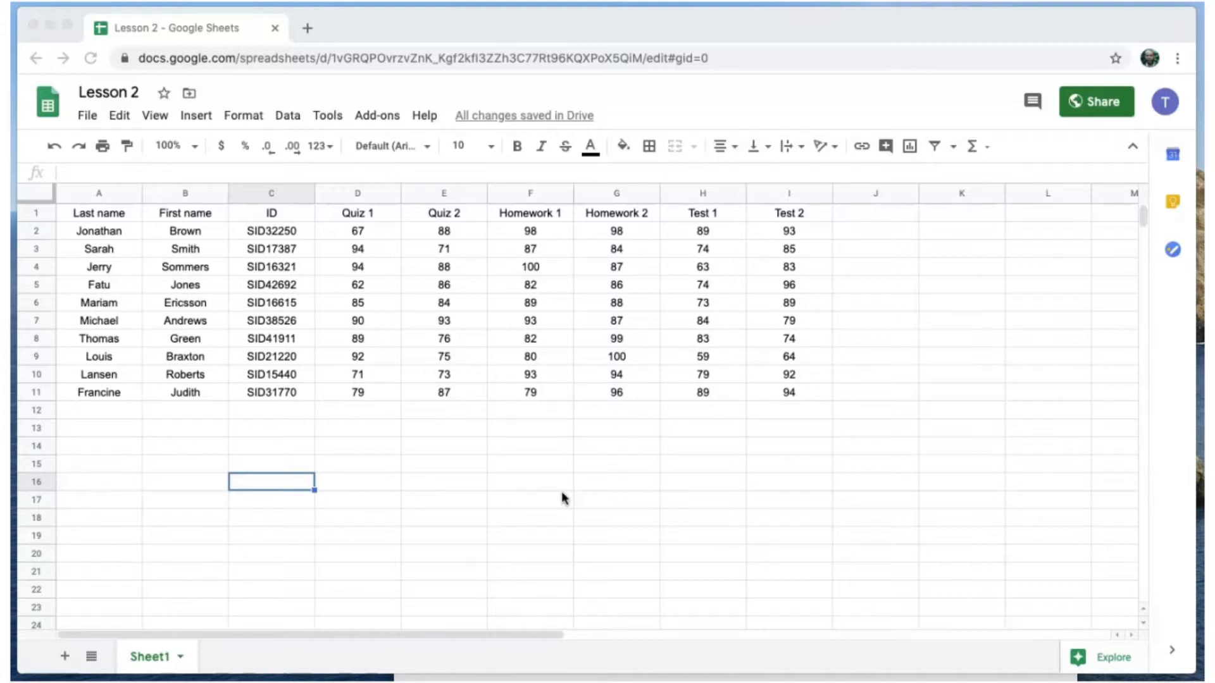
left_click(516, 425)
left_click(491, 537)
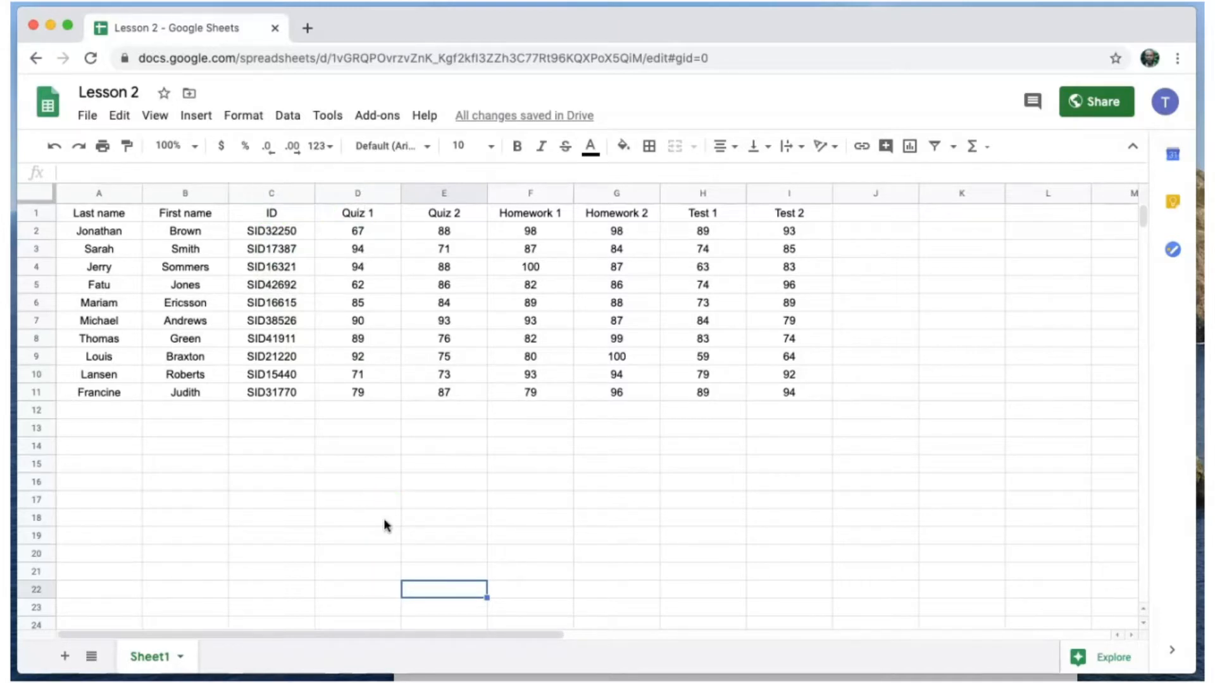
Insert three blank columns to the left of the Quiz 1 column.
left_click(358, 193)
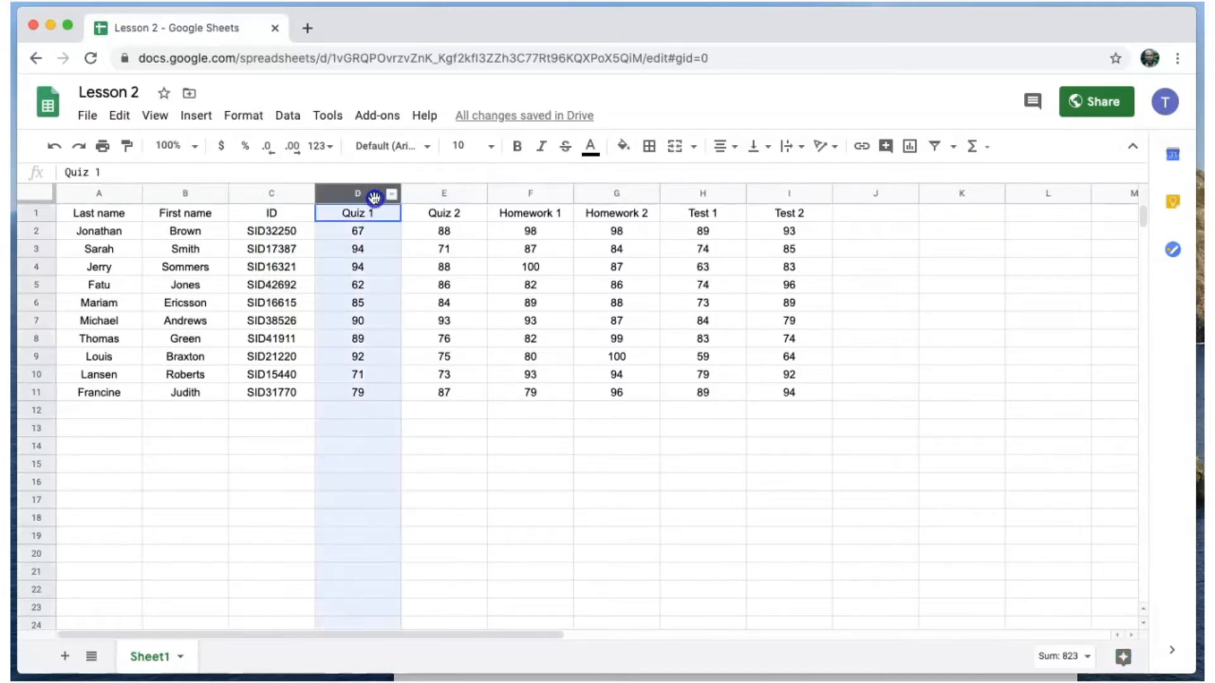
left_click_drag(359, 194, 521, 198)
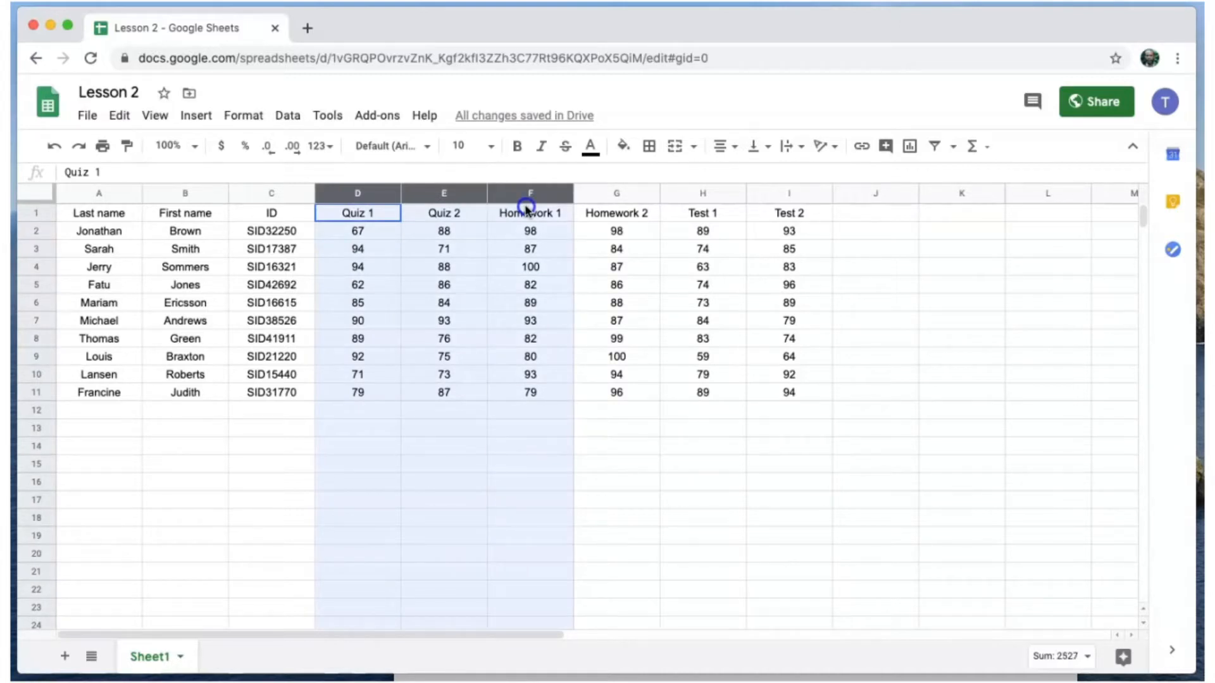
left_click_drag(526, 207, 526, 210)
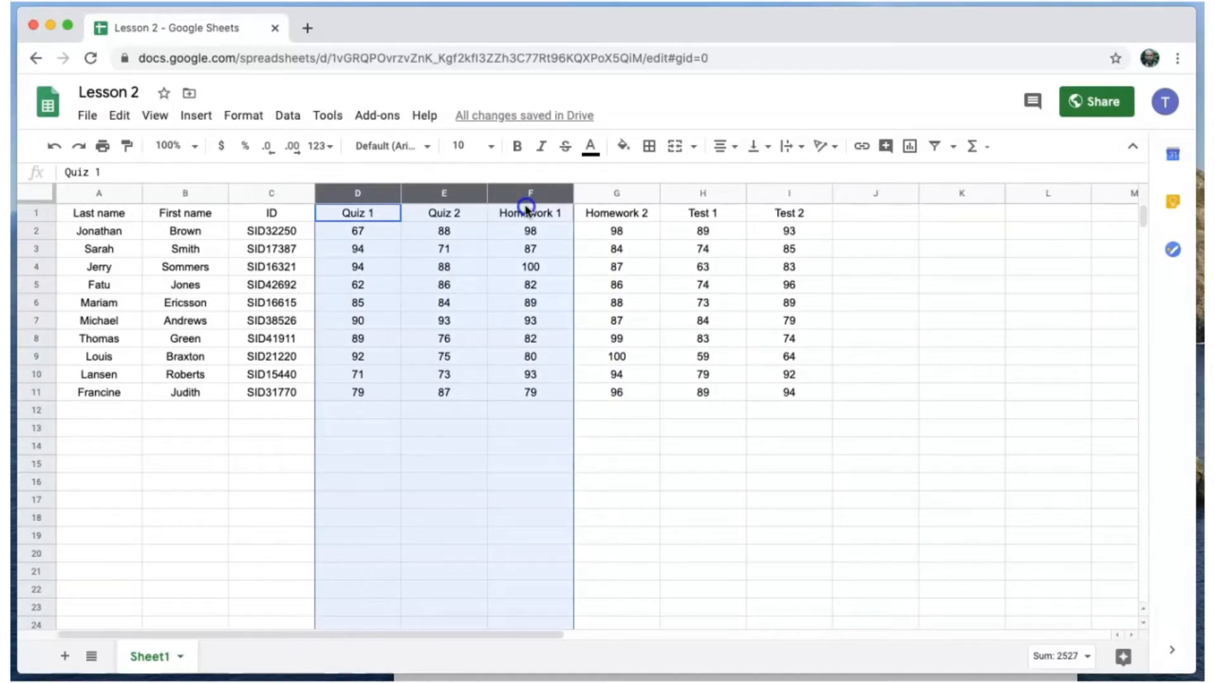
right_click(374, 193)
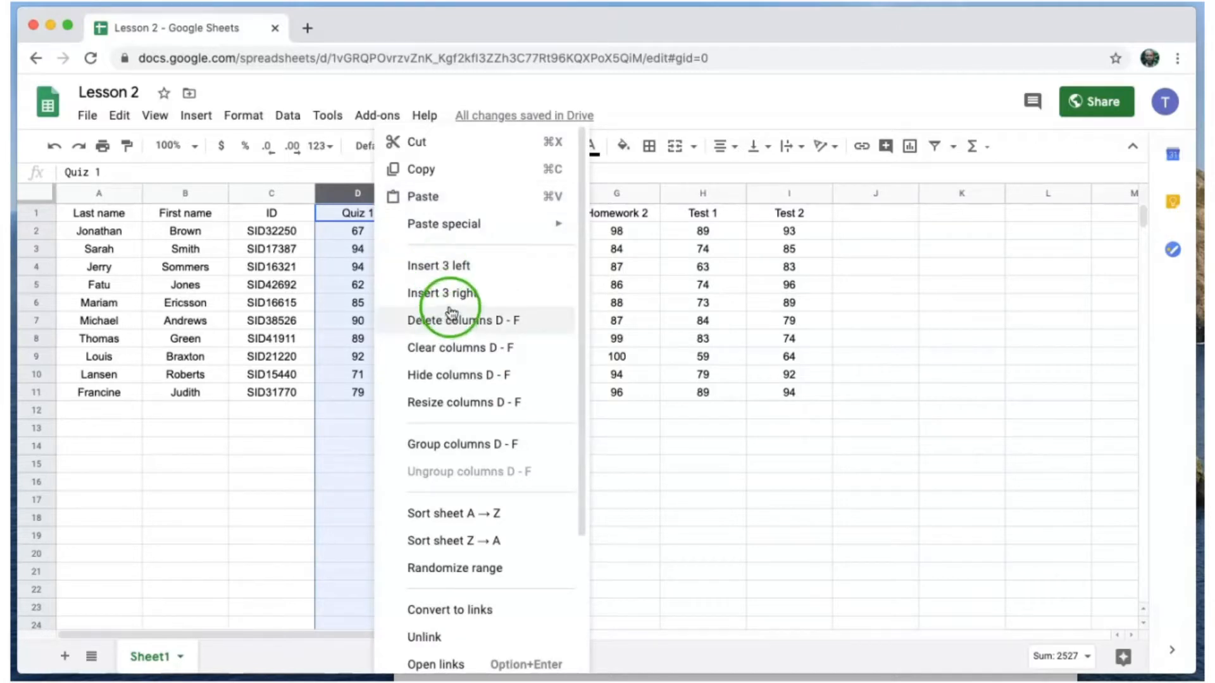
left_click(447, 266)
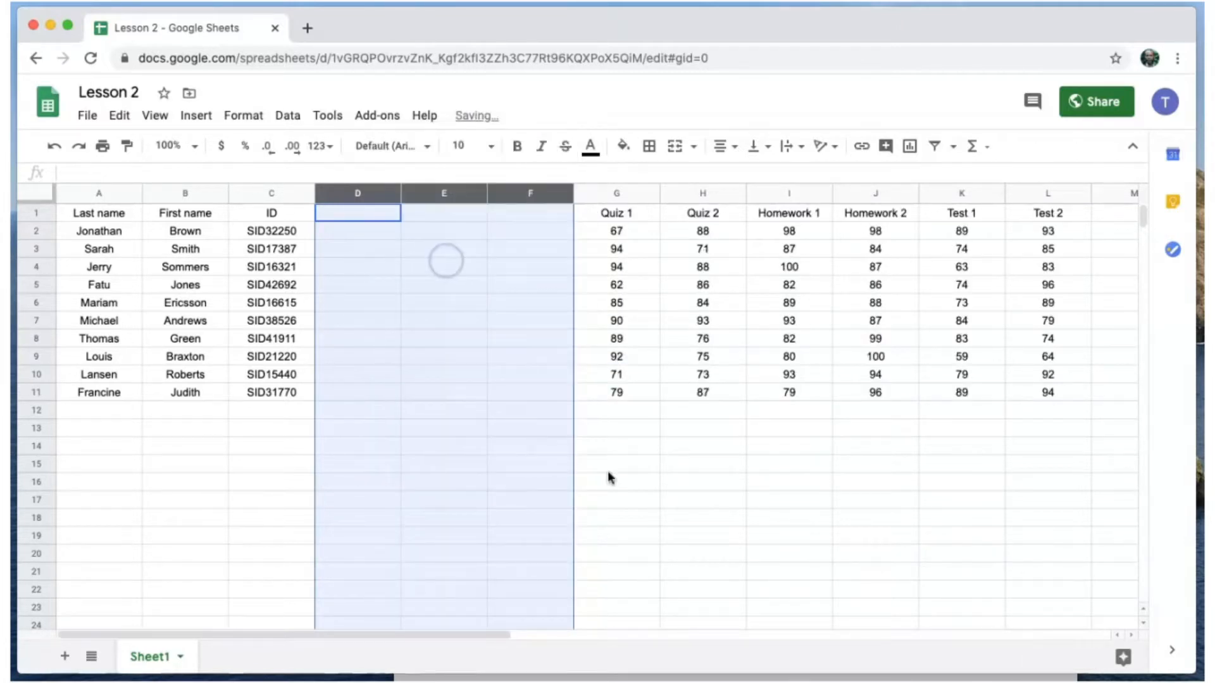
Enter the headers Quiz AVG, HW AVG and Test AVG in cells D1 to F1.
type("Quiz ")
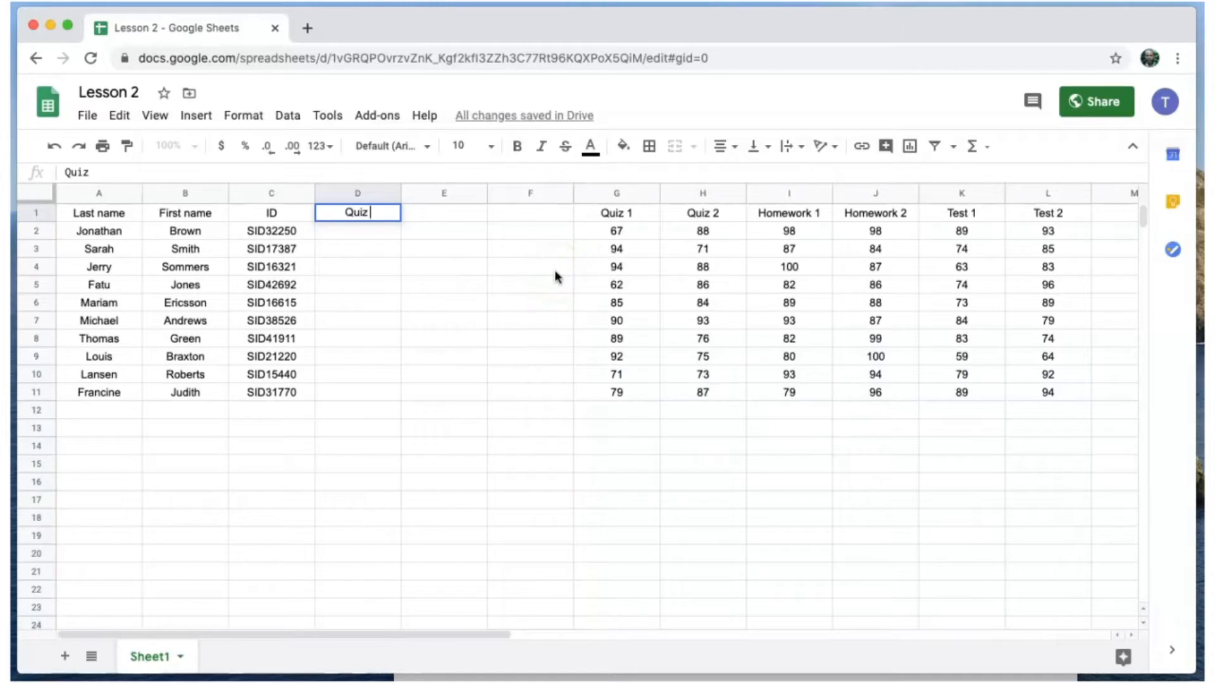
type("AVG")
key("Tab")
type("Home")
key("BackSpace")
key("BackSpace")
key("BackSpace")
type("W AVG")
key("Tab")
type("Test AVG")
key("Return")
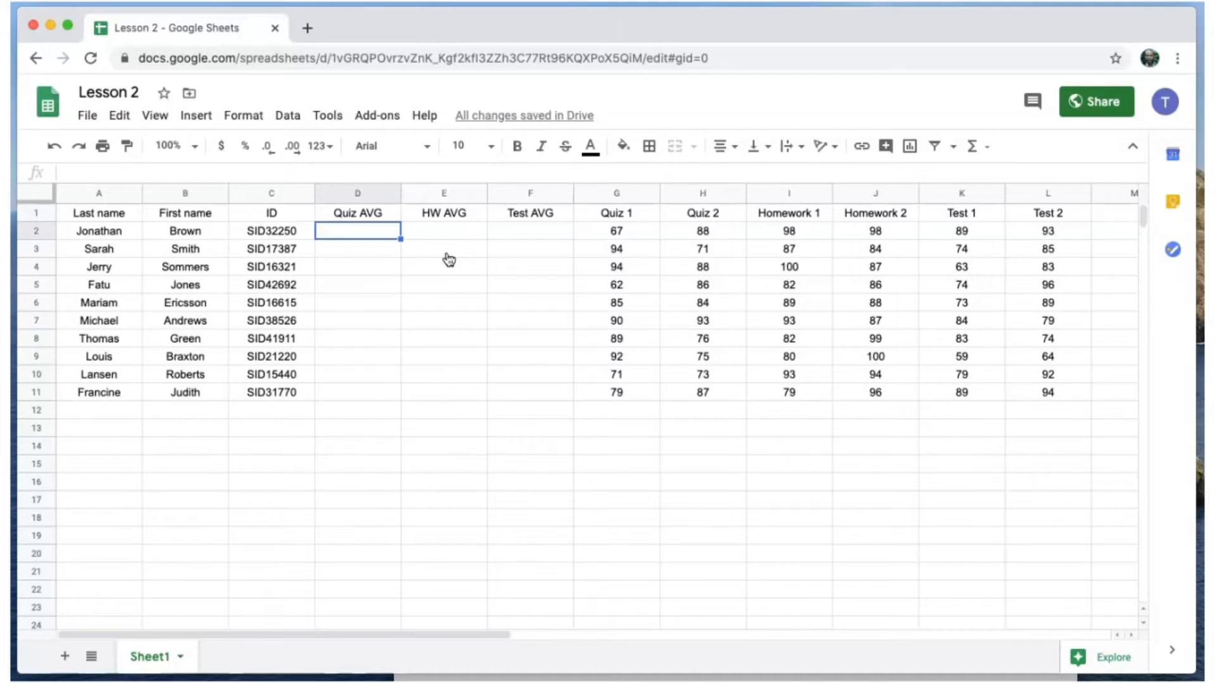
Enter an AVERAGE formula over G2:H2 in cell D2 for the first student's quiz average.
type("=average")
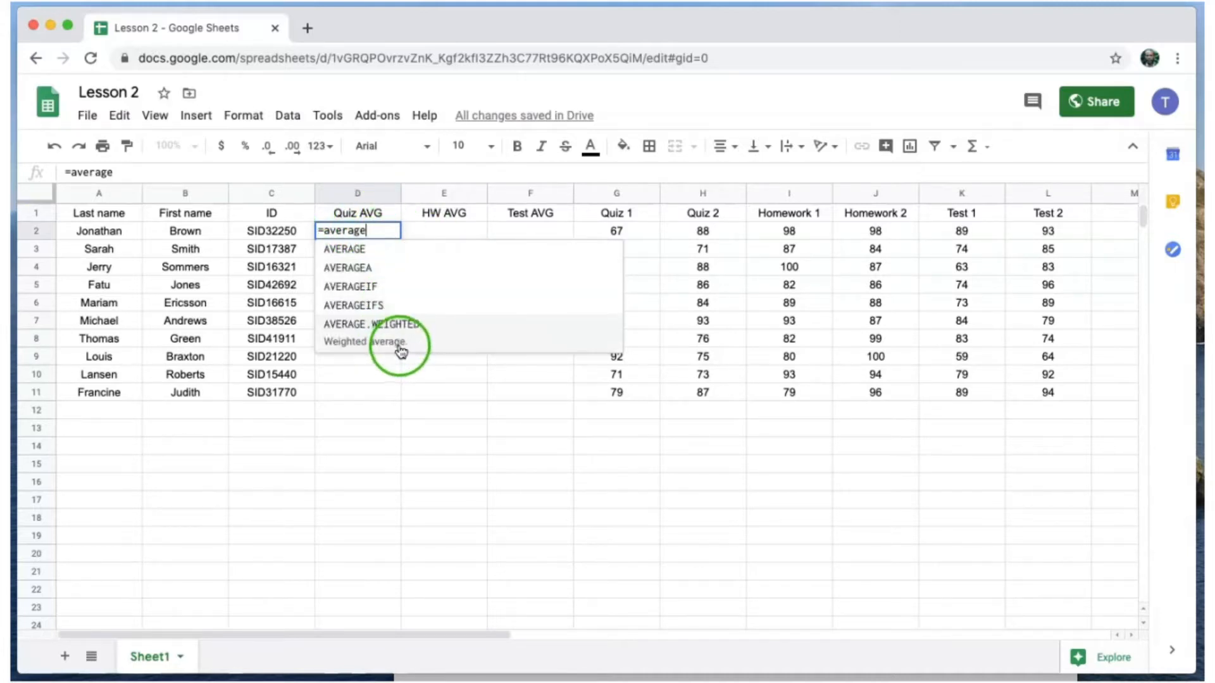
left_click(350, 252)
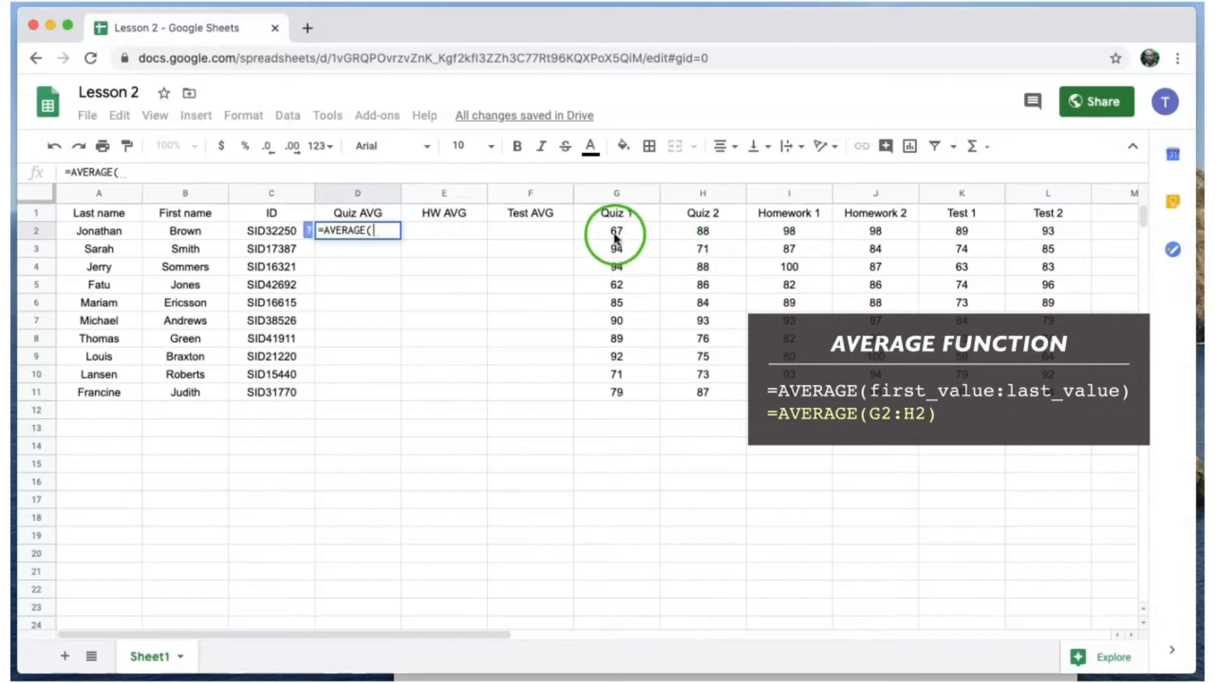
left_click_drag(617, 231, 678, 234)
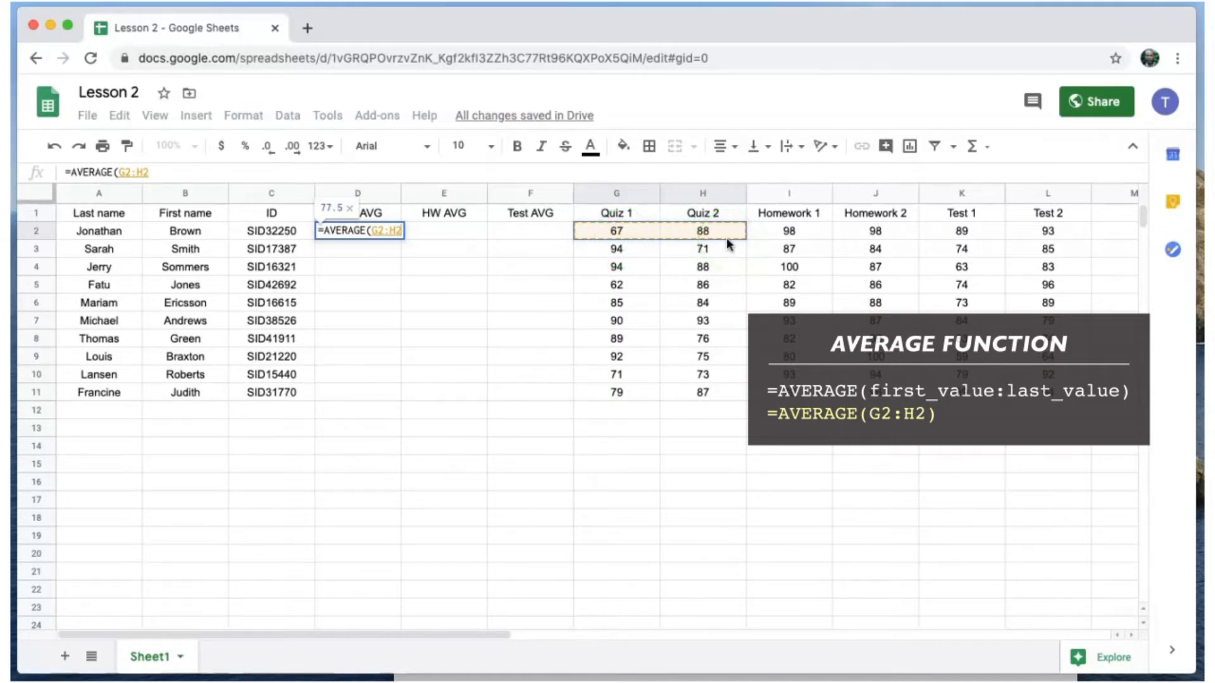
key("Return")
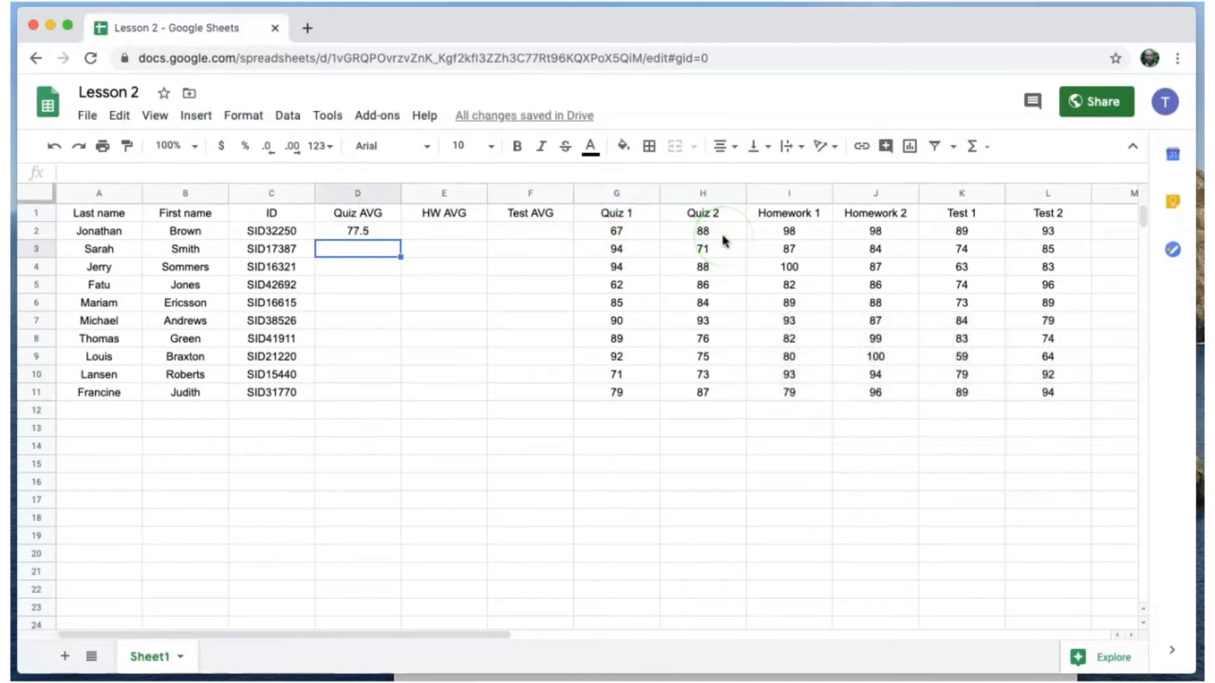
Enter an AVERAGE formula over I2:J2 in cell E2 for the first student's homework average.
left_click(444, 232)
type("=average(")
left_click_drag(789, 231, 849, 231)
key("Return")
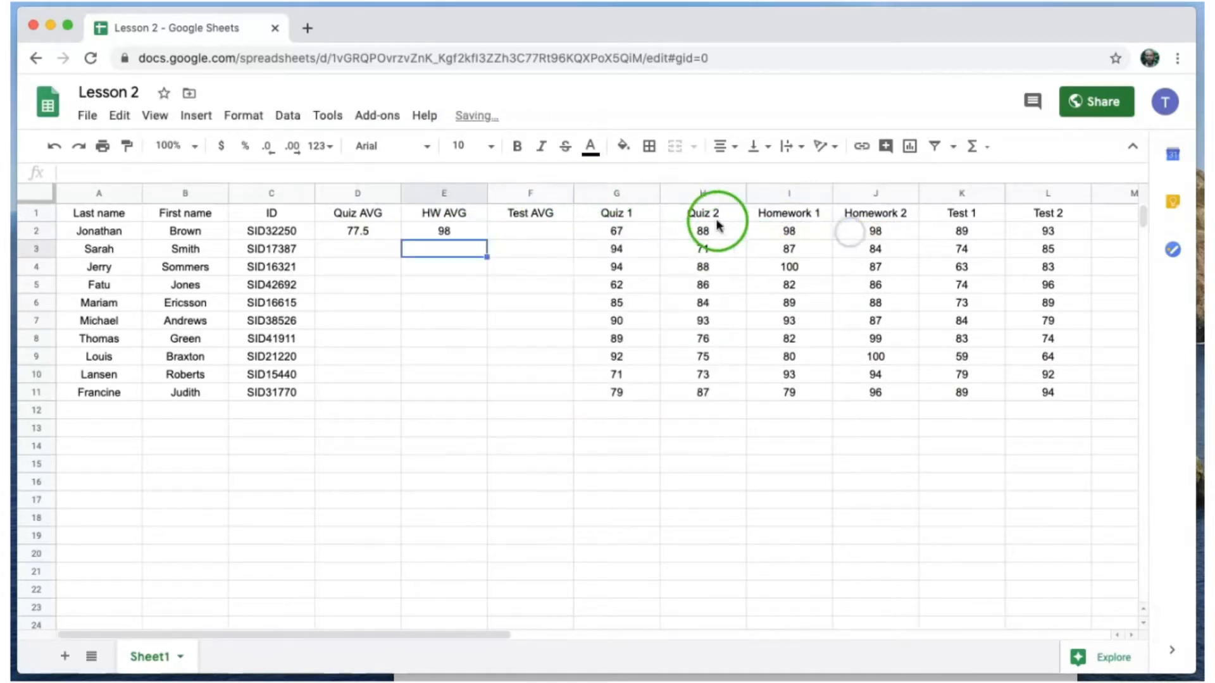
Enter an AVERAGE formula over K2:L2 in cell F2 for the first student's test average.
left_click(548, 232)
type("=ave")
left_click(513, 270)
left_click_drag(962, 231, 1008, 233)
key("Return")
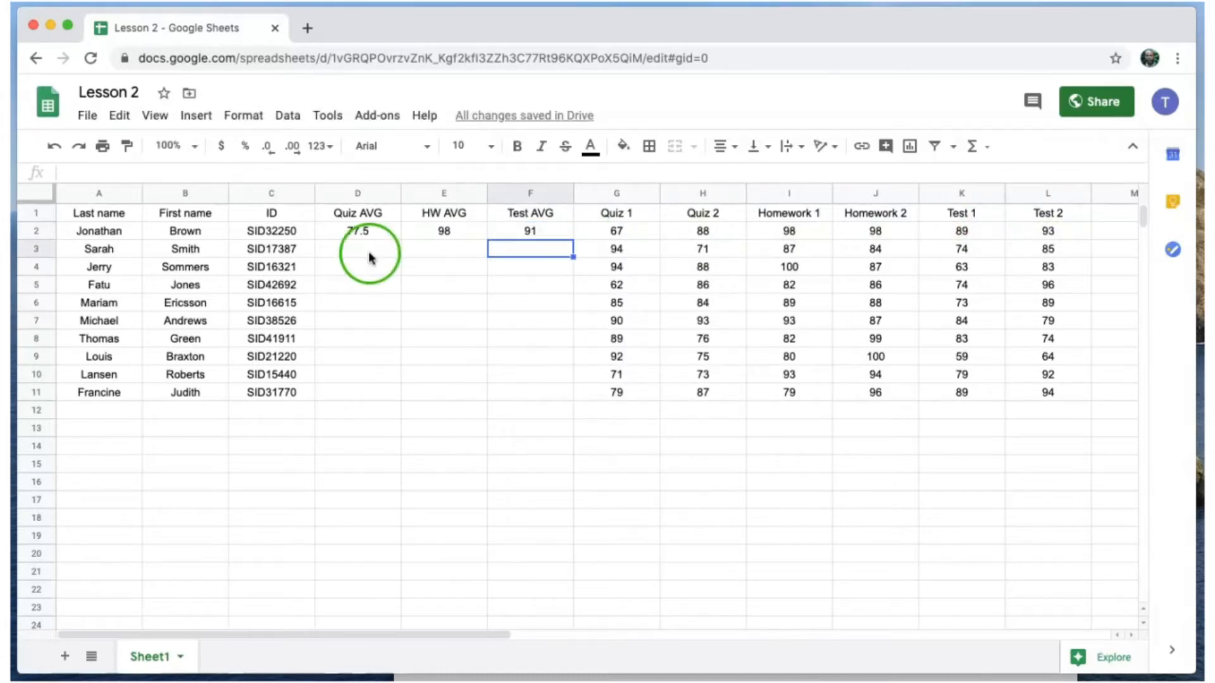
left_click_drag(374, 252, 541, 399)
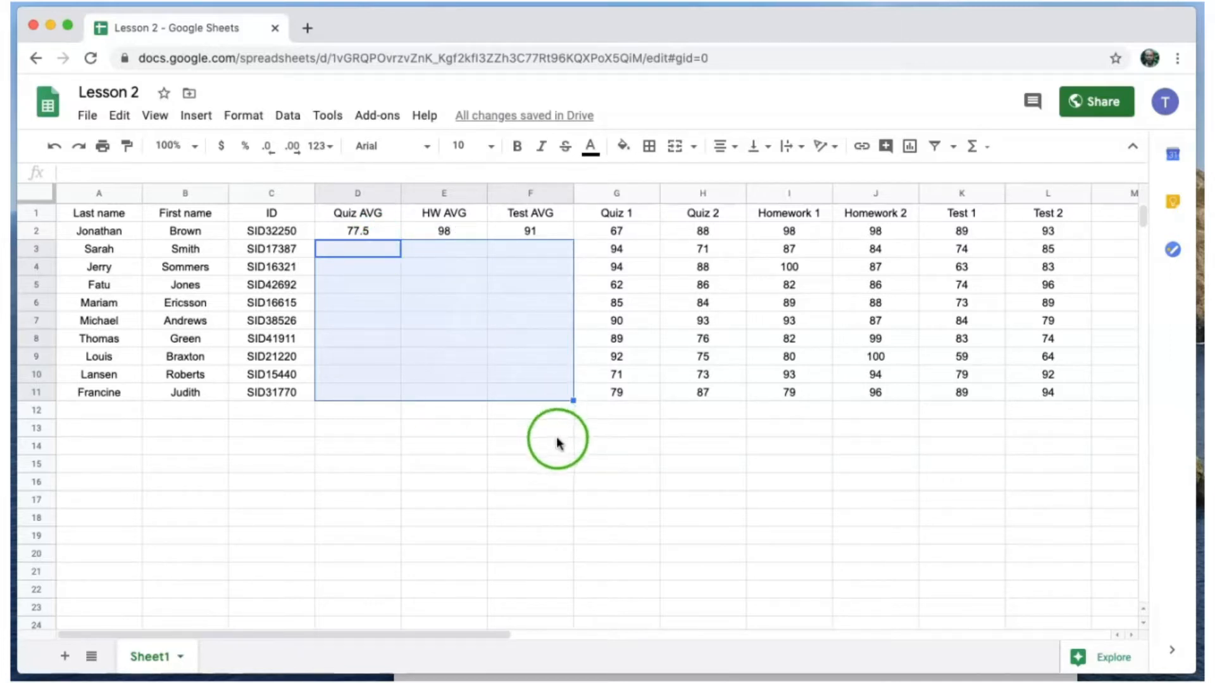
left_click_drag(374, 232, 534, 234)
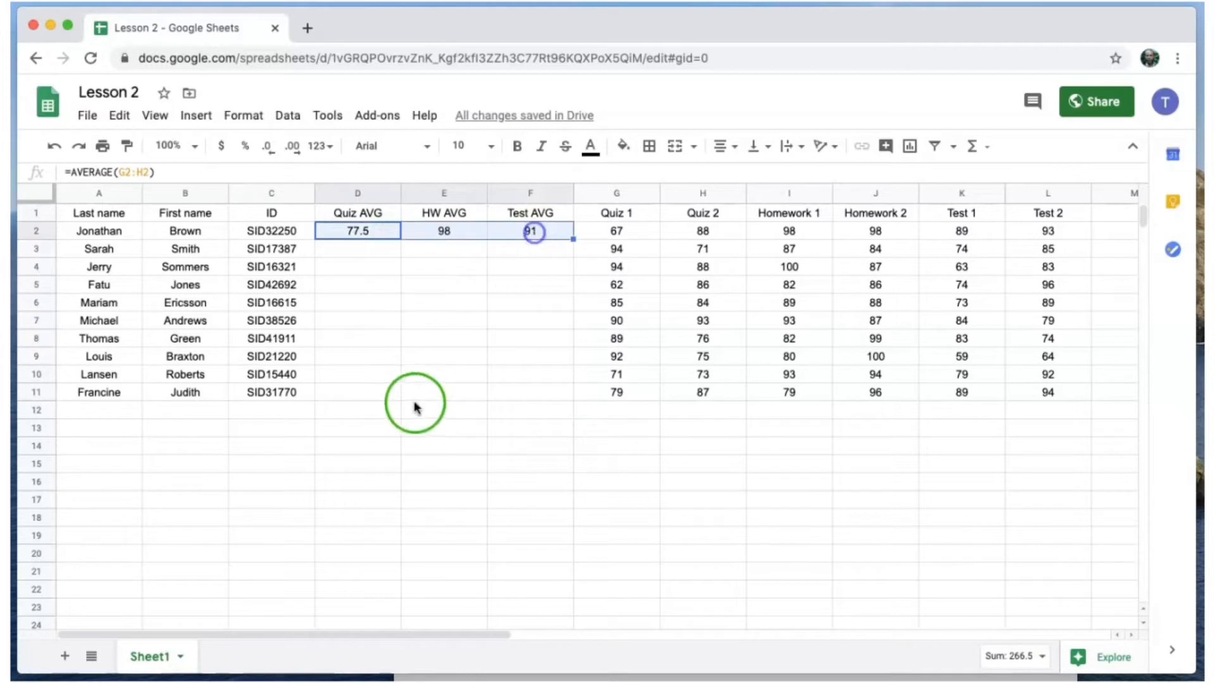
left_click(444, 500)
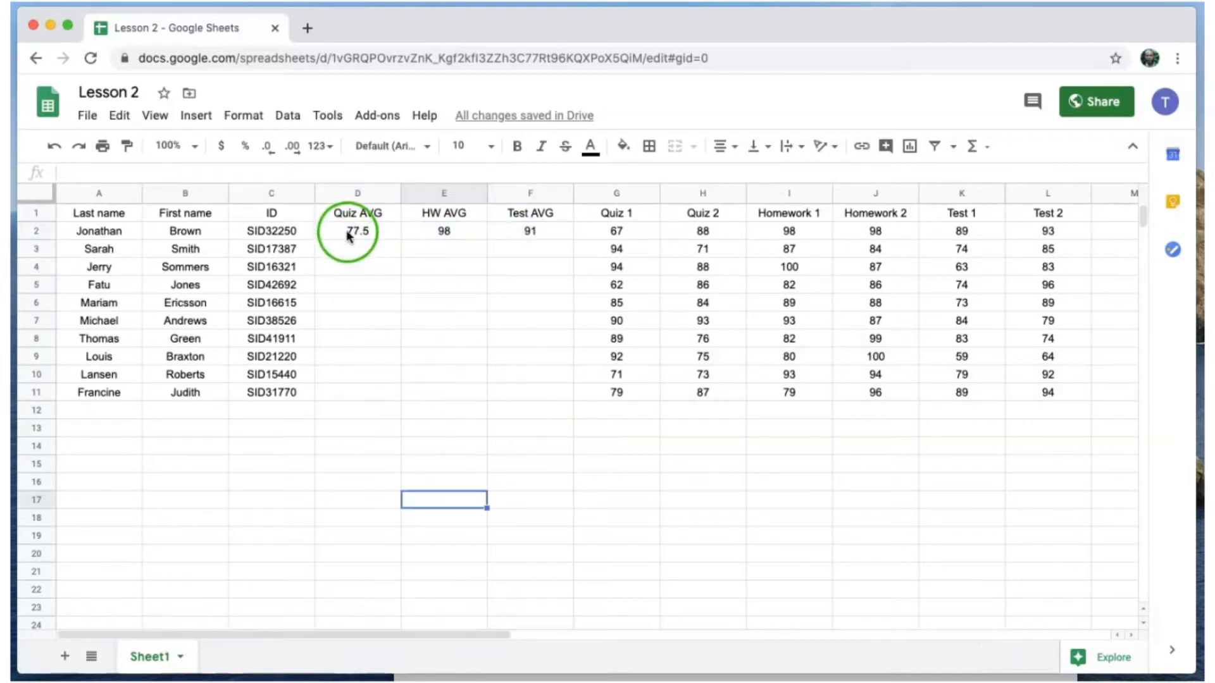
Copy the three average formulas in D2:F2 and paste them into D3:F11 for the remaining students.
left_click_drag(349, 233, 529, 233)
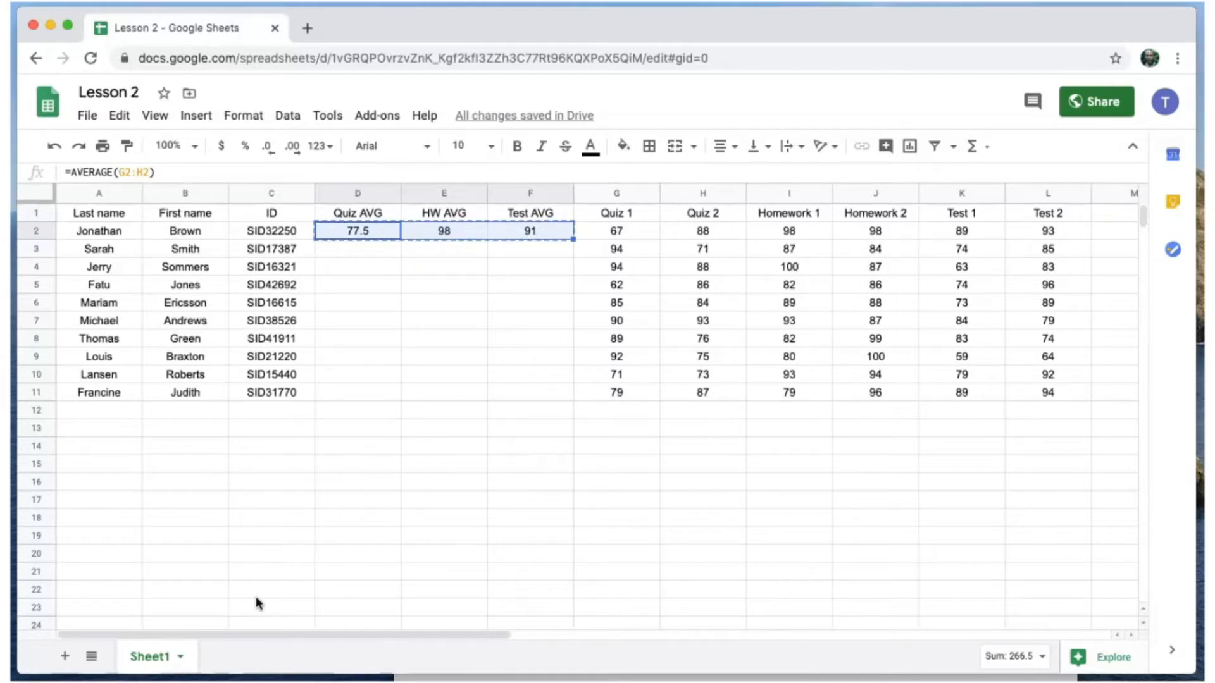
key("ctrl+c")
left_click(345, 250)
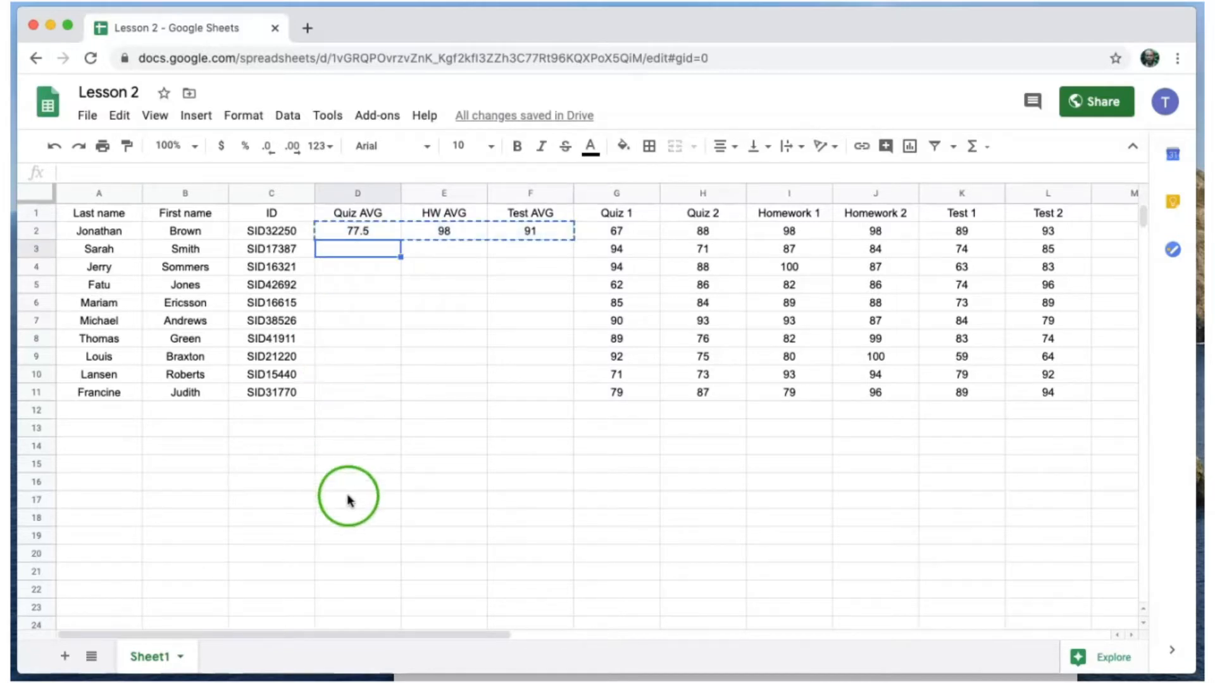
left_click(540, 394, "shift")
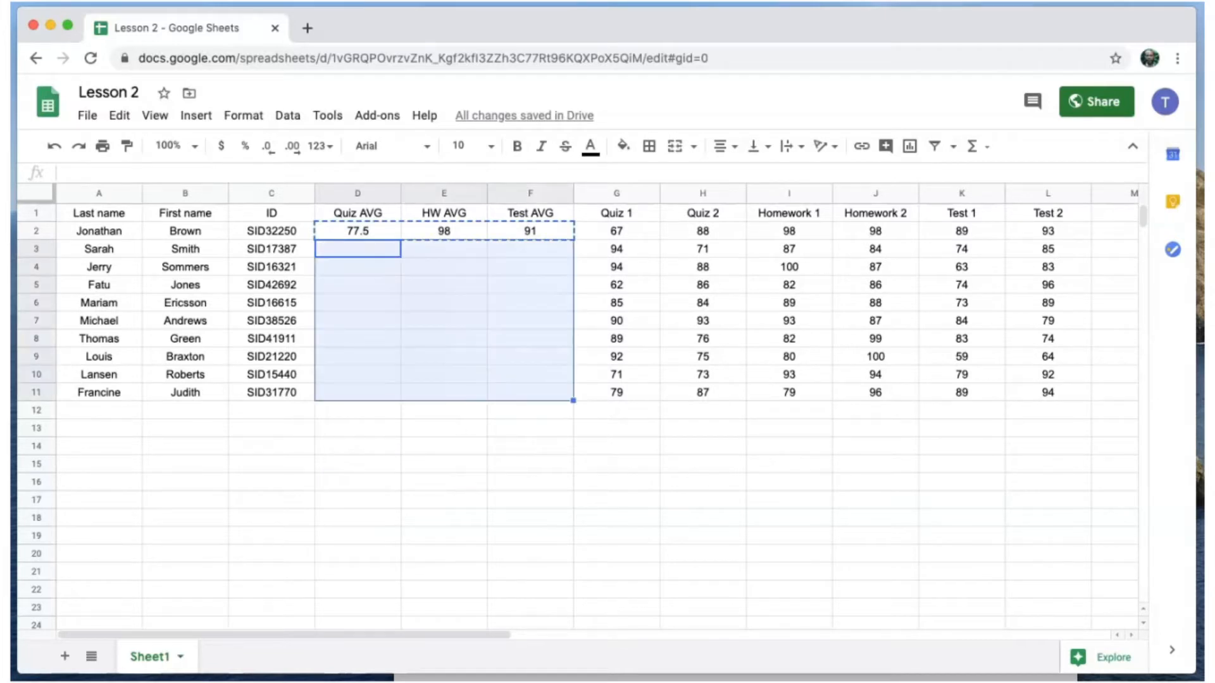
key("super+v")
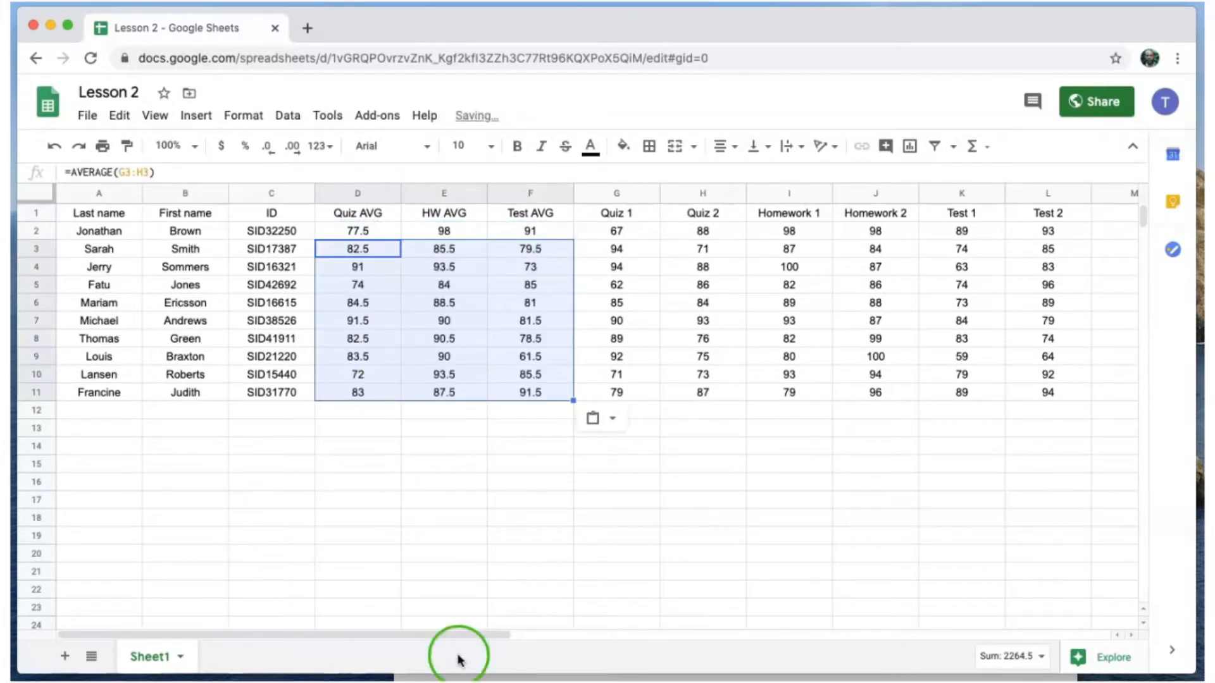
left_click(610, 557)
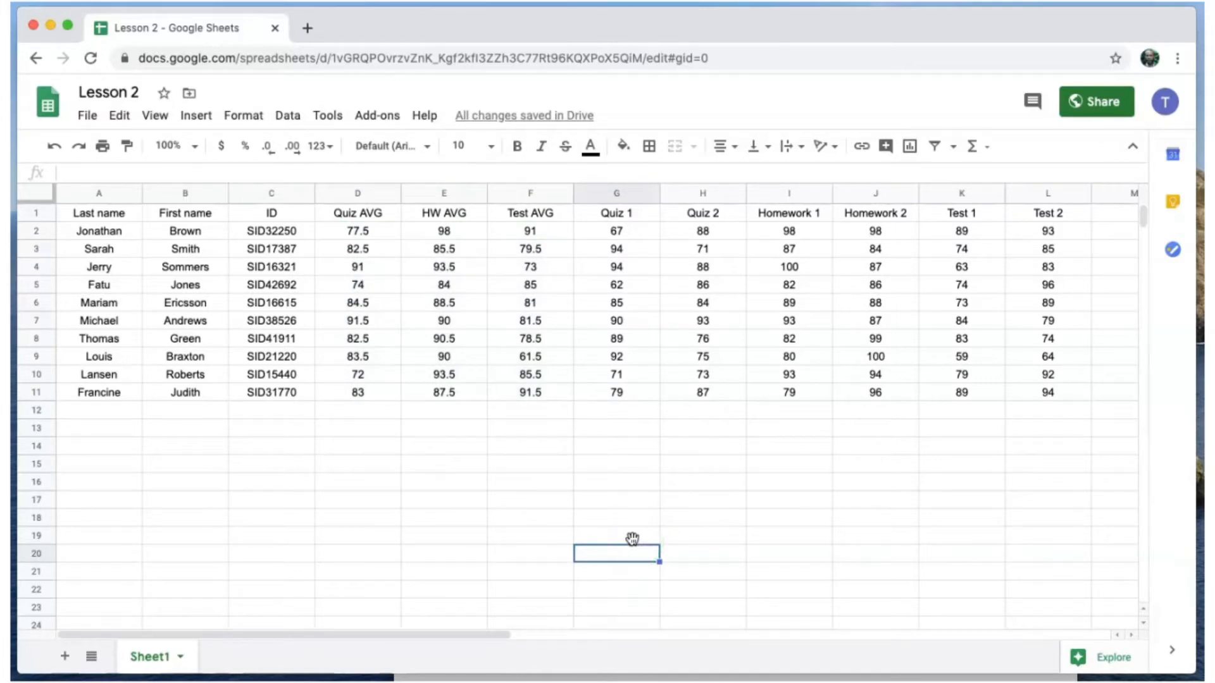
Examine the formula in D2, its source quiz scores, and the formulas at the ends of the Quiz AVG and Test AVG columns.
left_click(362, 233)
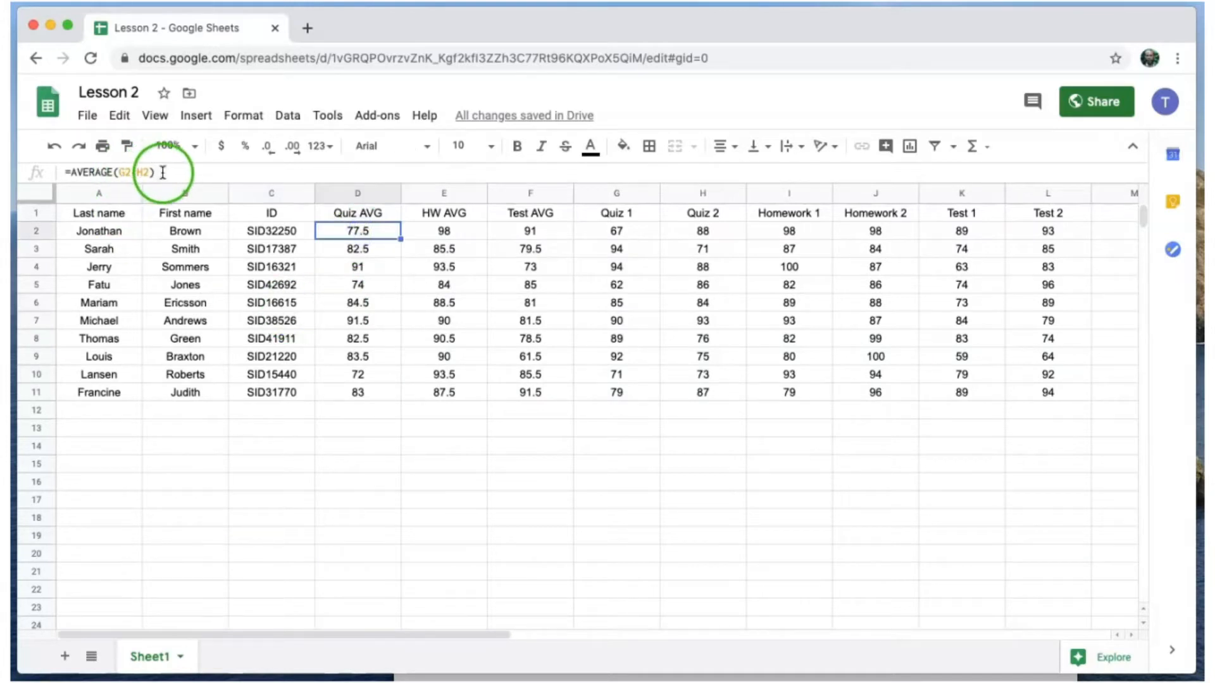
left_click_drag(163, 172, 72, 179)
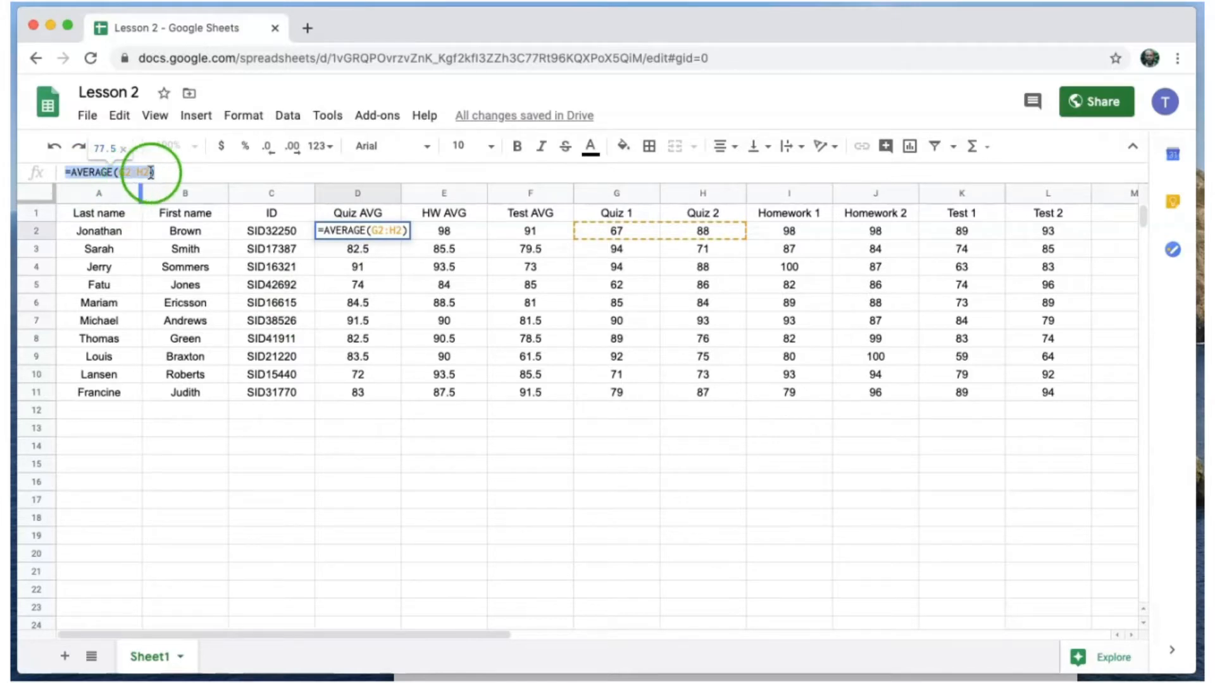
left_click(601, 231)
left_click(701, 232)
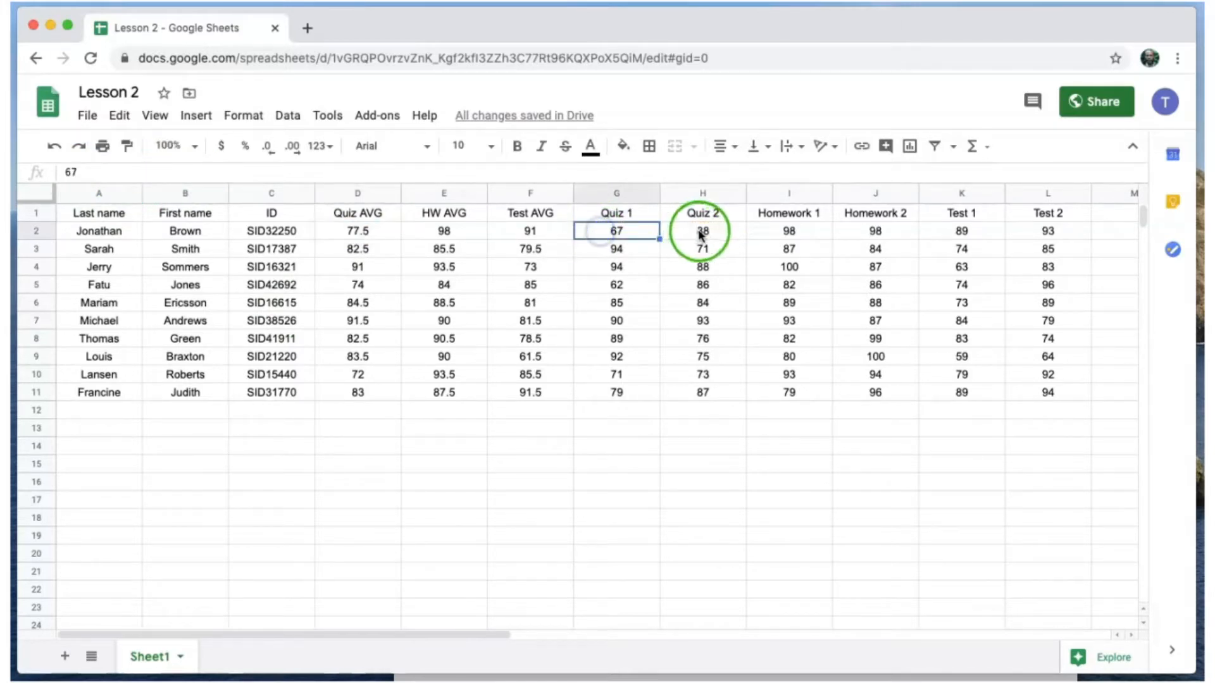
left_click(390, 229)
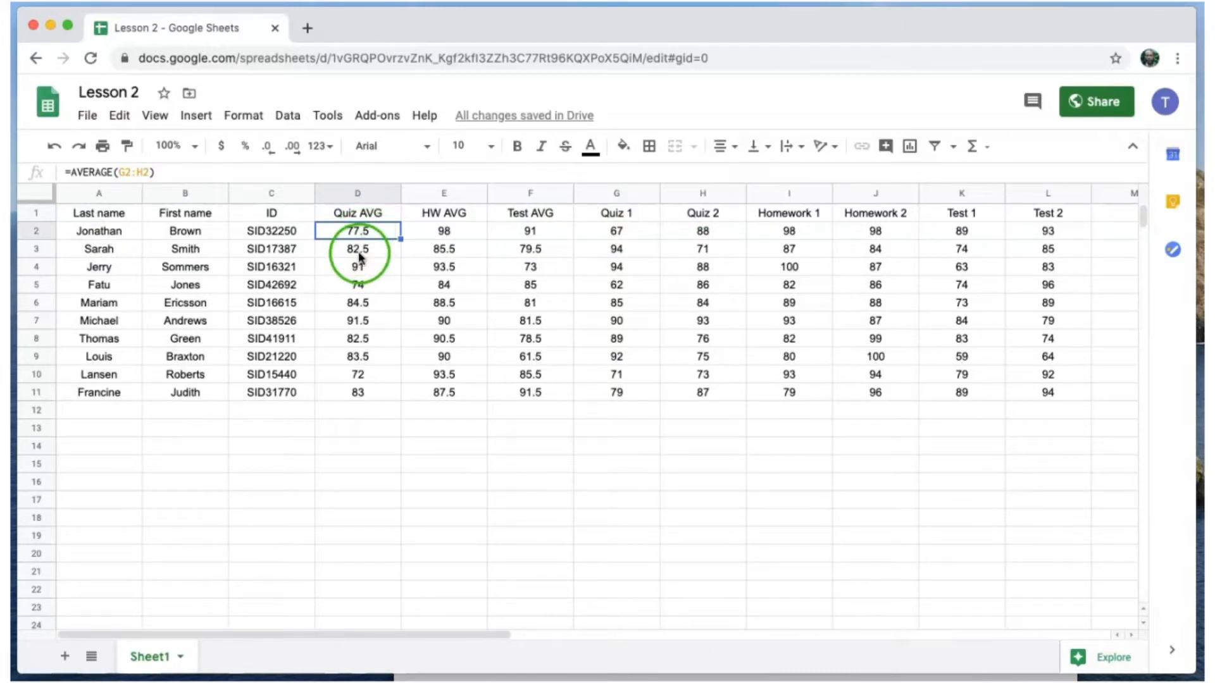
key("ctrl+Down")
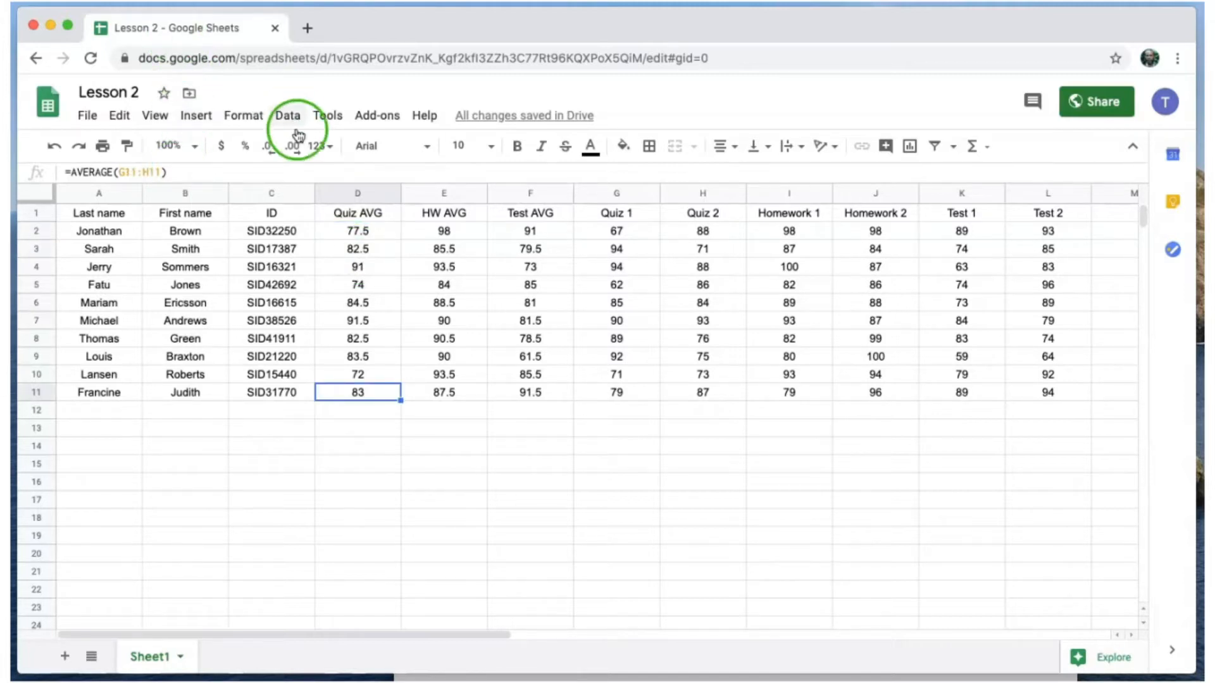
left_click(470, 232)
left_click(511, 235)
key("ctrl+Down")
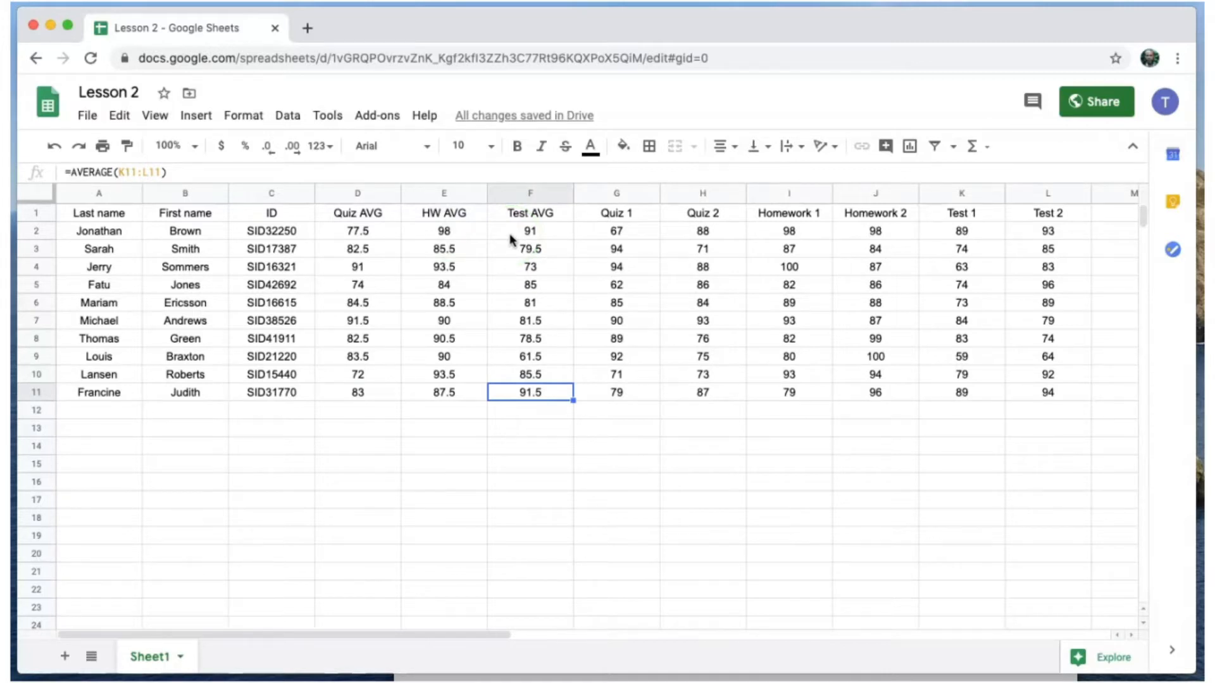
key("ctrl+Up")
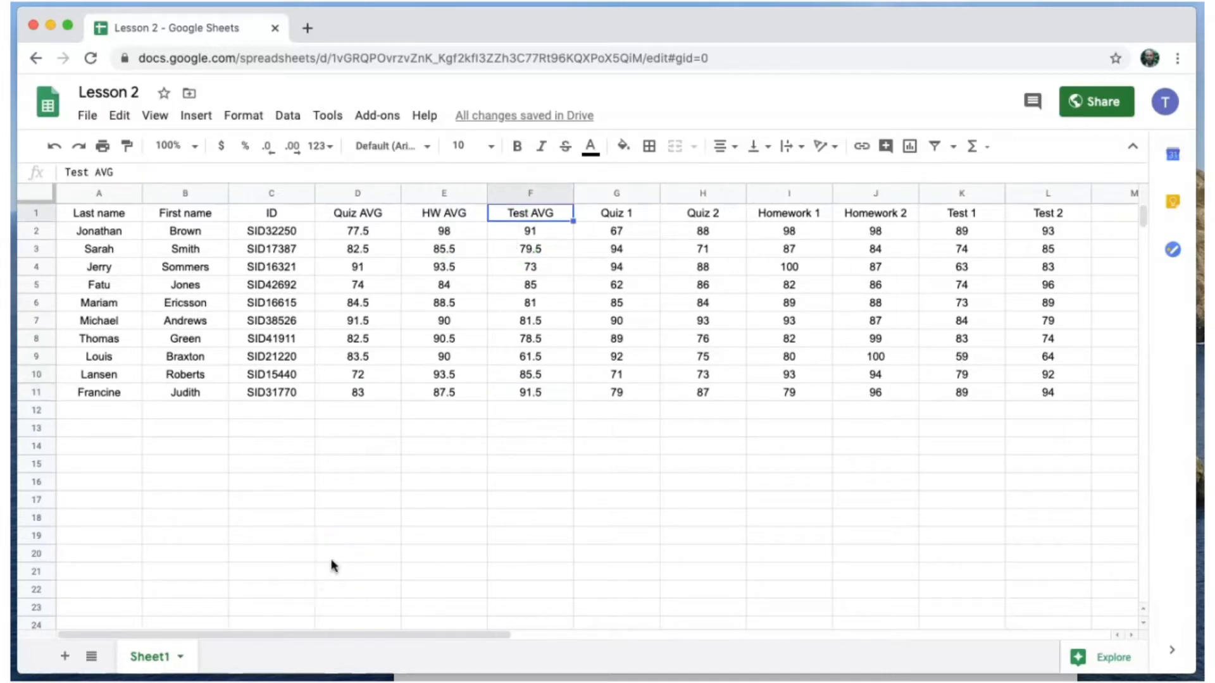
Fill the average columns, D1:F11, with a light yellow background.
left_click(405, 528)
left_click_drag(359, 194, 543, 392)
left_click(623, 146)
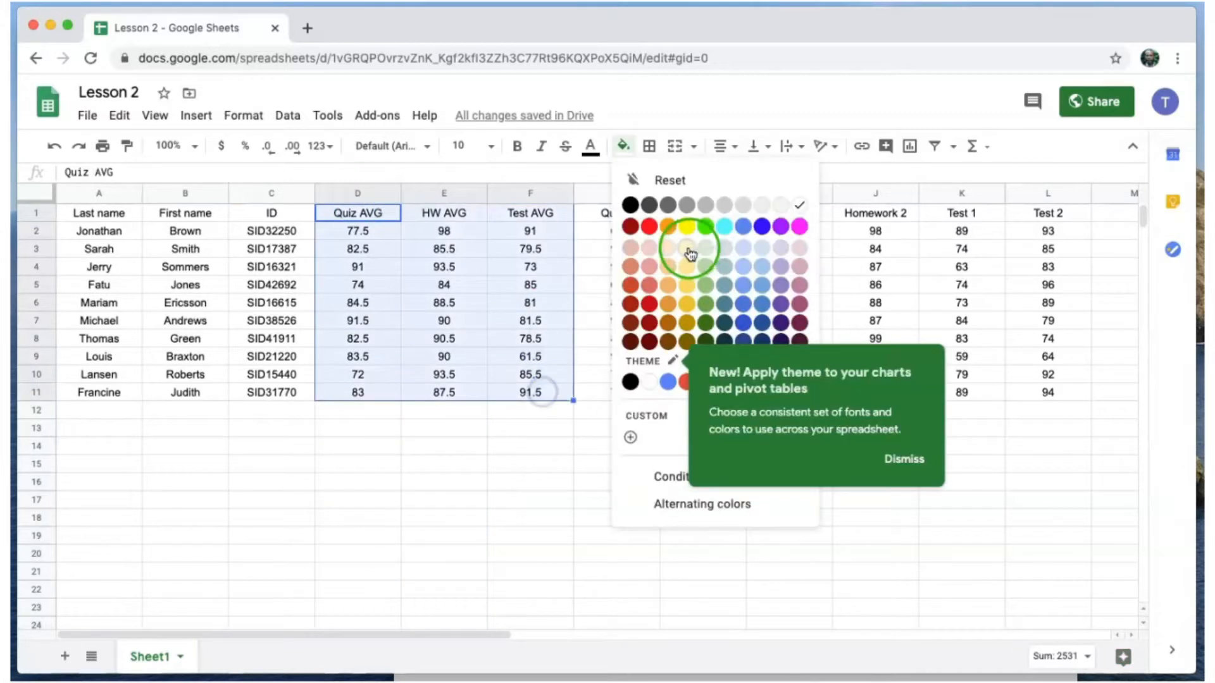
left_click(688, 252)
left_click(510, 519)
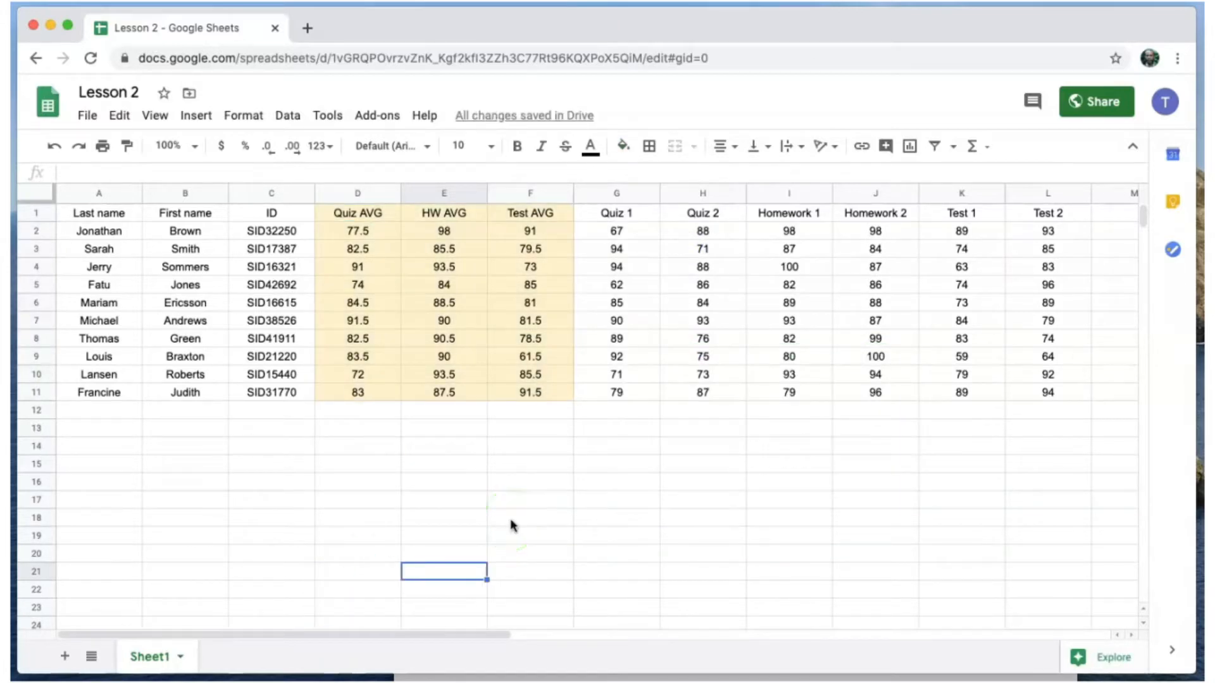
Fill the individual score columns, G1:L11, with a light green background.
left_click_drag(624, 213, 1085, 396)
left_click(624, 147)
left_click(708, 252)
left_click(532, 482)
Make the whole header row 1 bold.
left_click(36, 212)
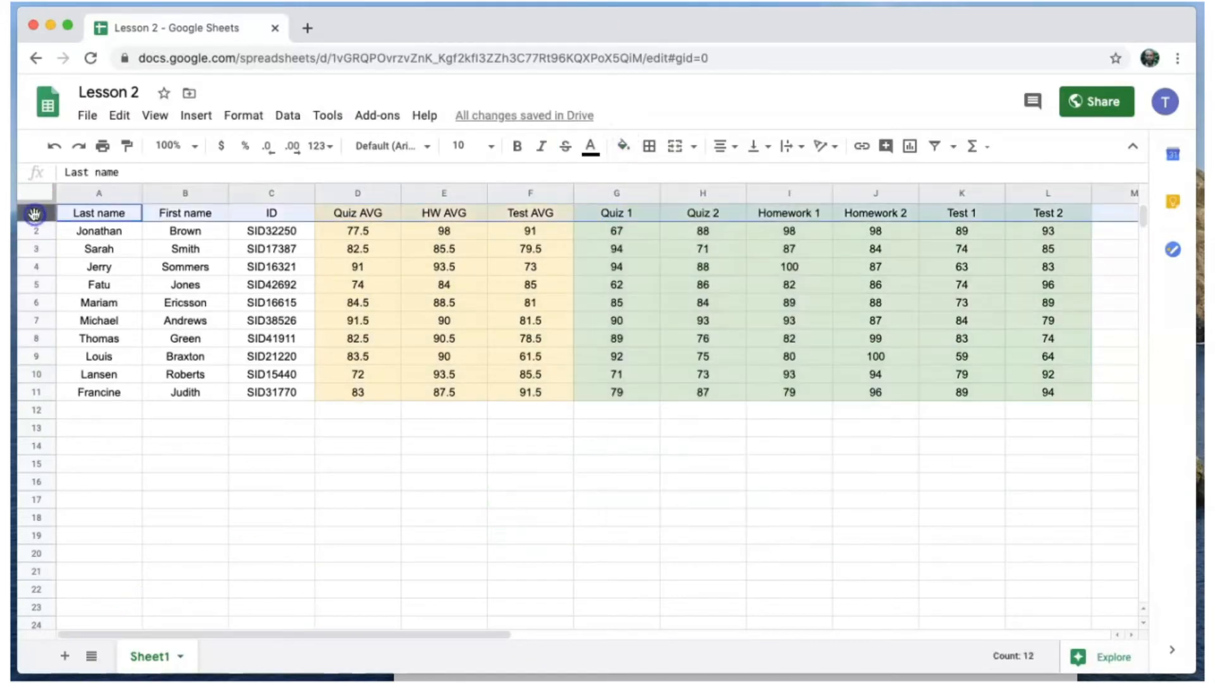
left_click(518, 148)
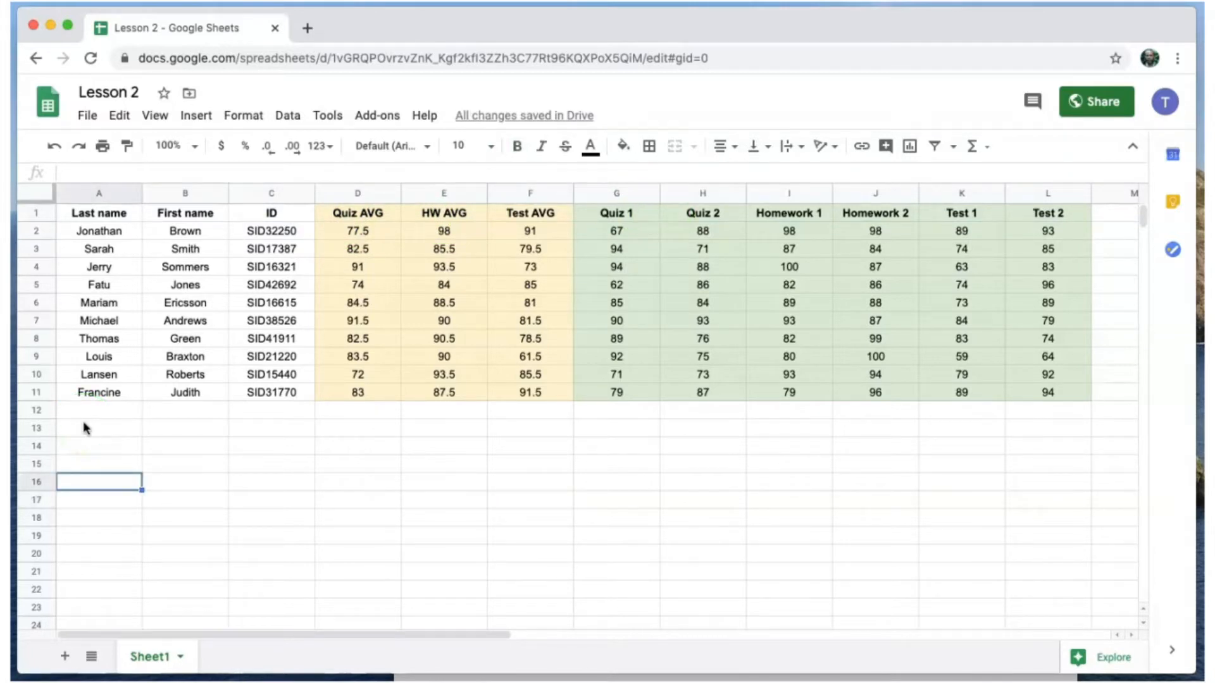
Insert a blank row above row 2 and enter the label "AVG >" in its ID column, C2.
left_click(41, 229)
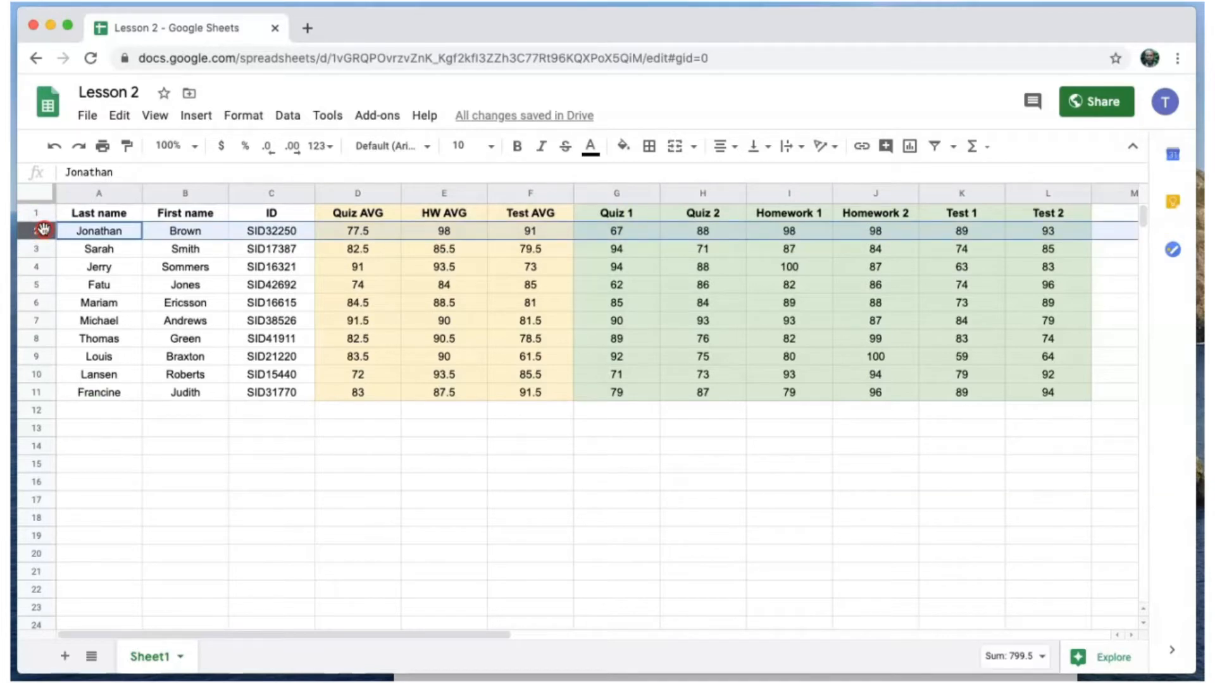
right_click(43, 230)
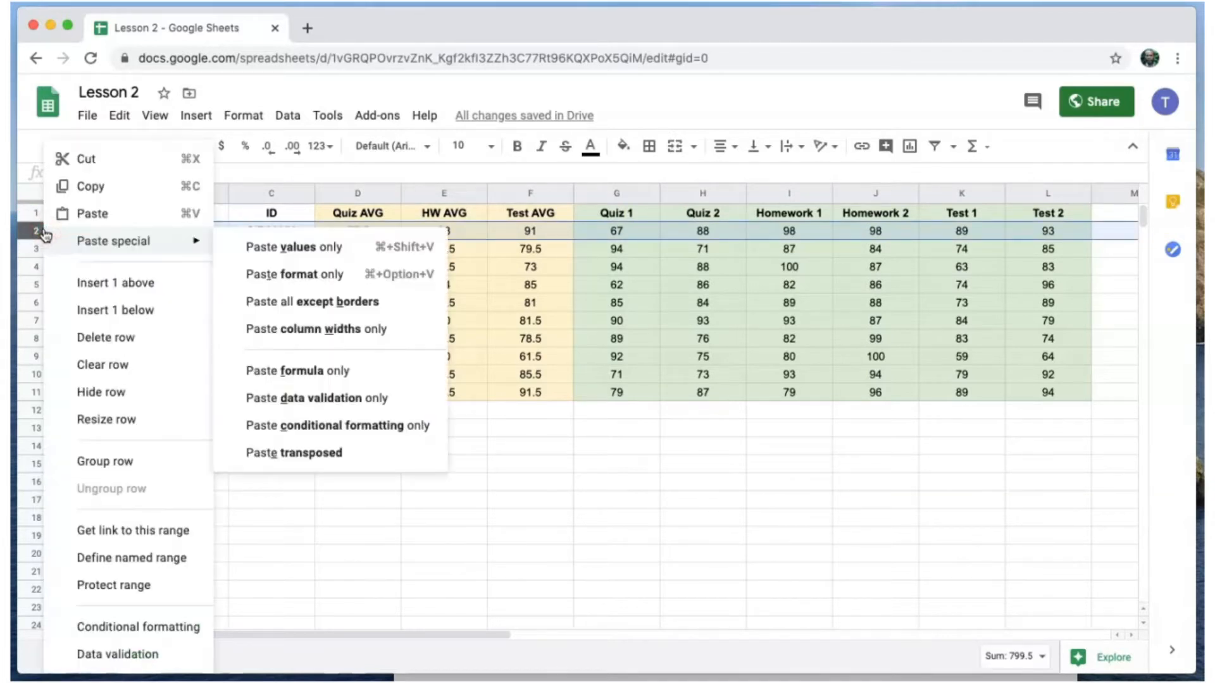
left_click(119, 288)
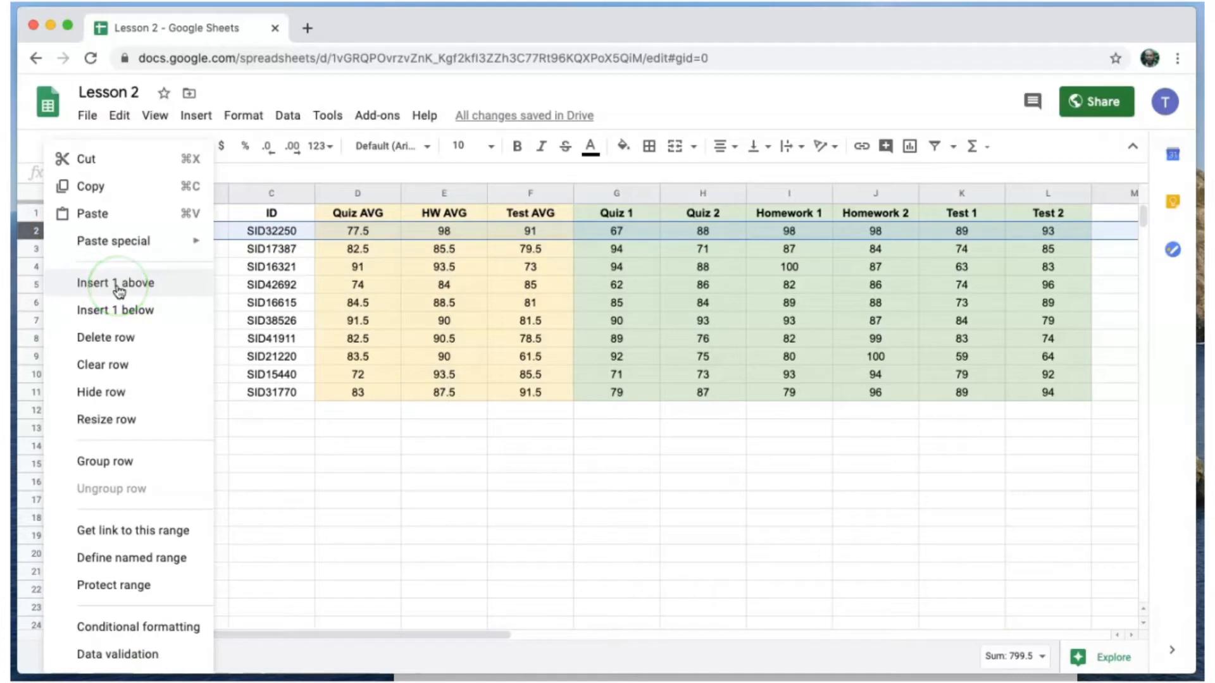
left_click(118, 288)
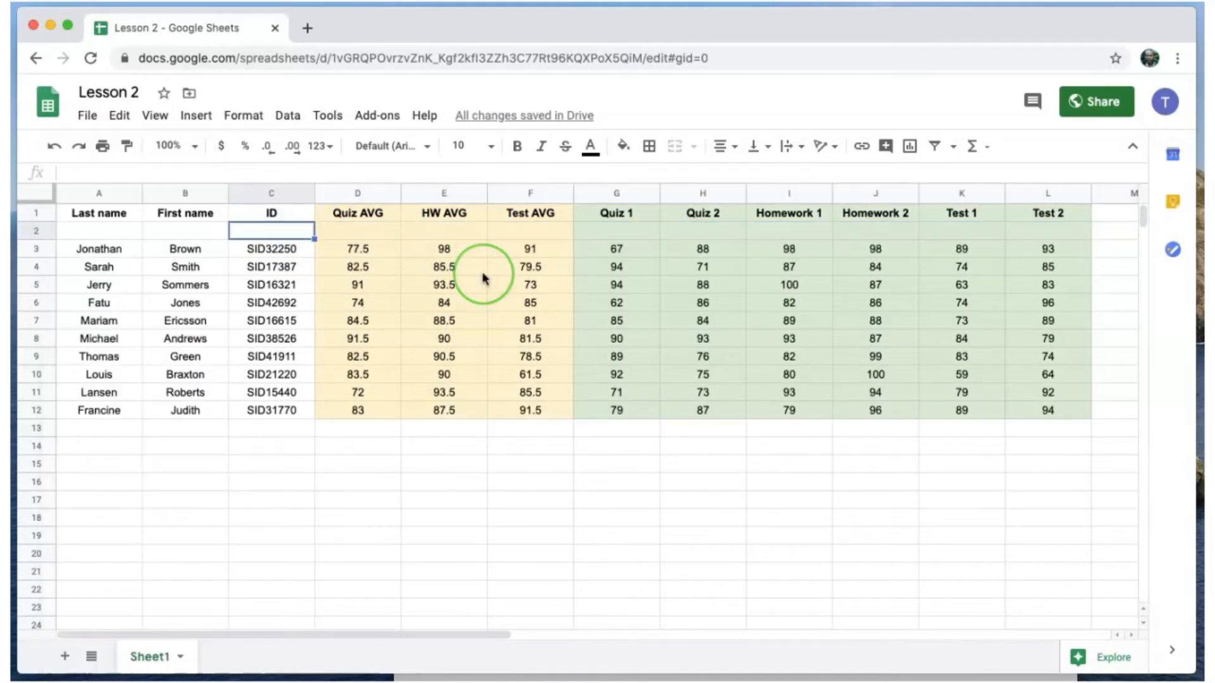
type("AVG >")
key("Tab")
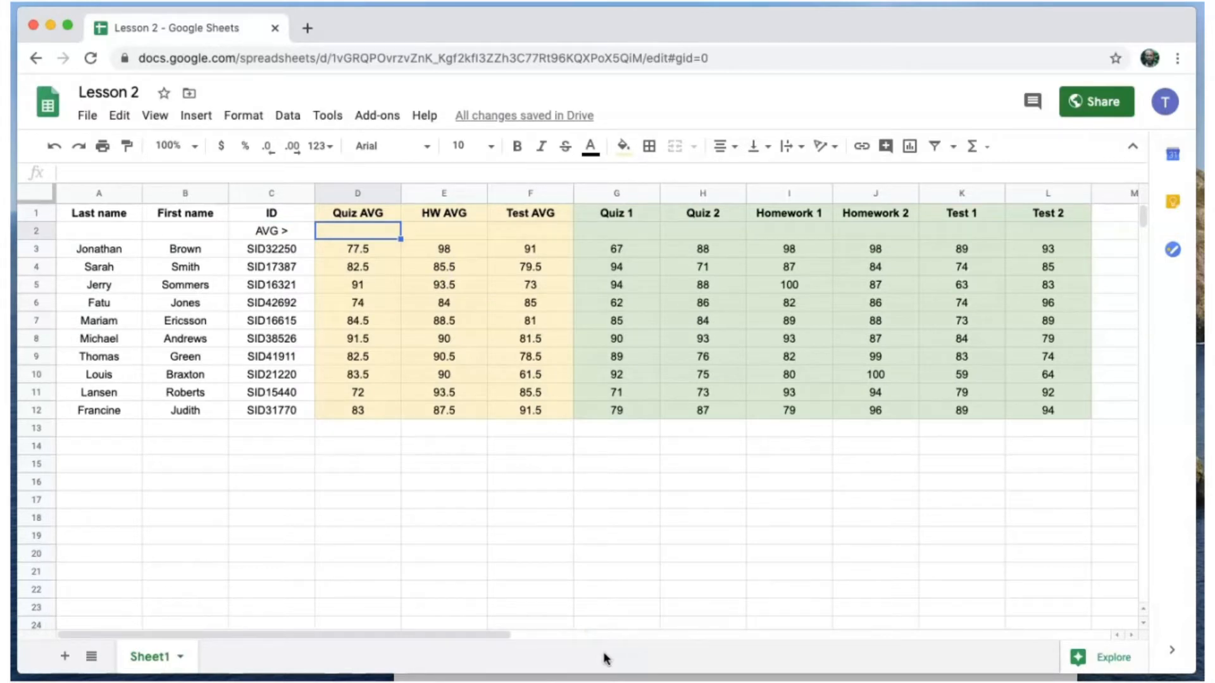
Calculate the class average of the Quiz AVG column in D2 with the formula =AVERAGE(D3:D12).
type("=ave")
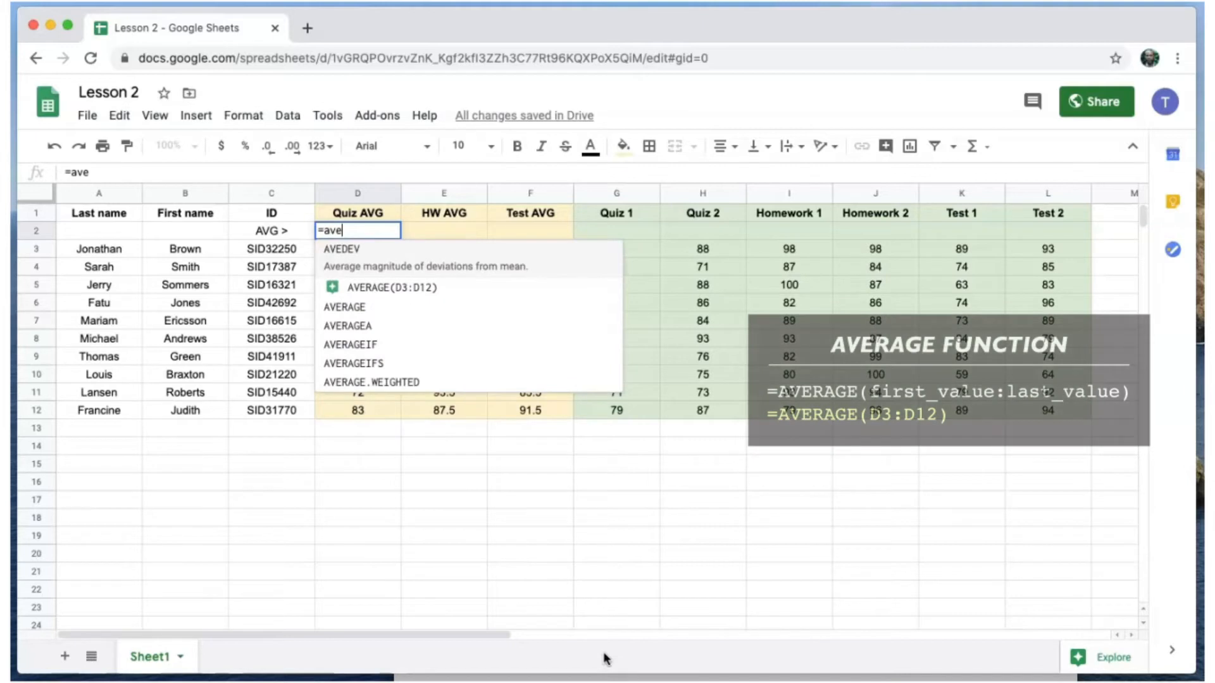
left_click(344, 307)
left_click_drag(357, 249, 373, 416)
key("Return")
left_click(356, 233)
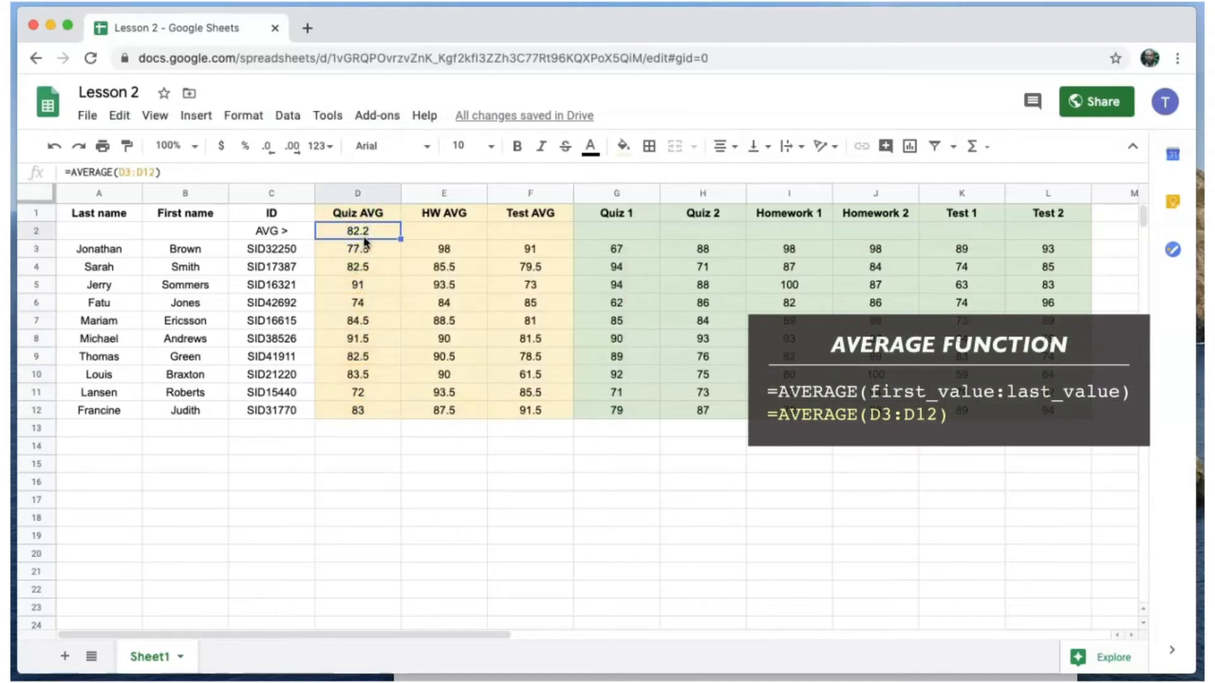
Try pasting D2's average formula together with its formatting across E2:L2, and undo the paste.
left_click_drag(415, 231, 1052, 239)
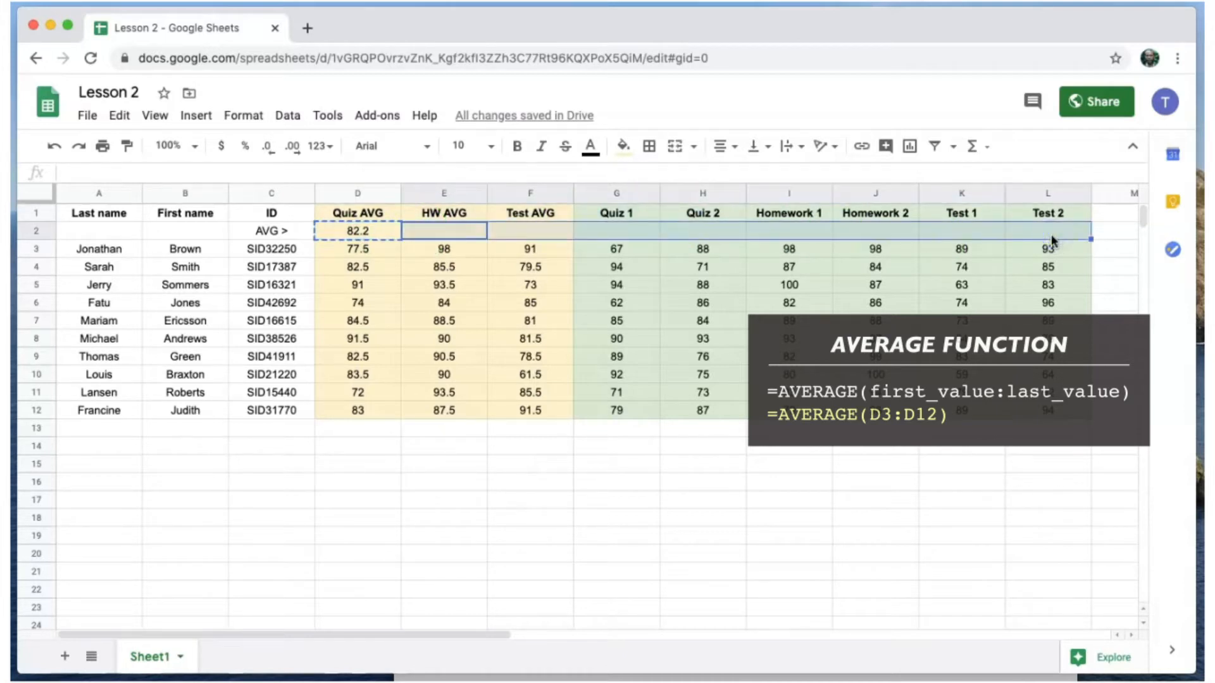
key("ctrl+v")
left_click(788, 571)
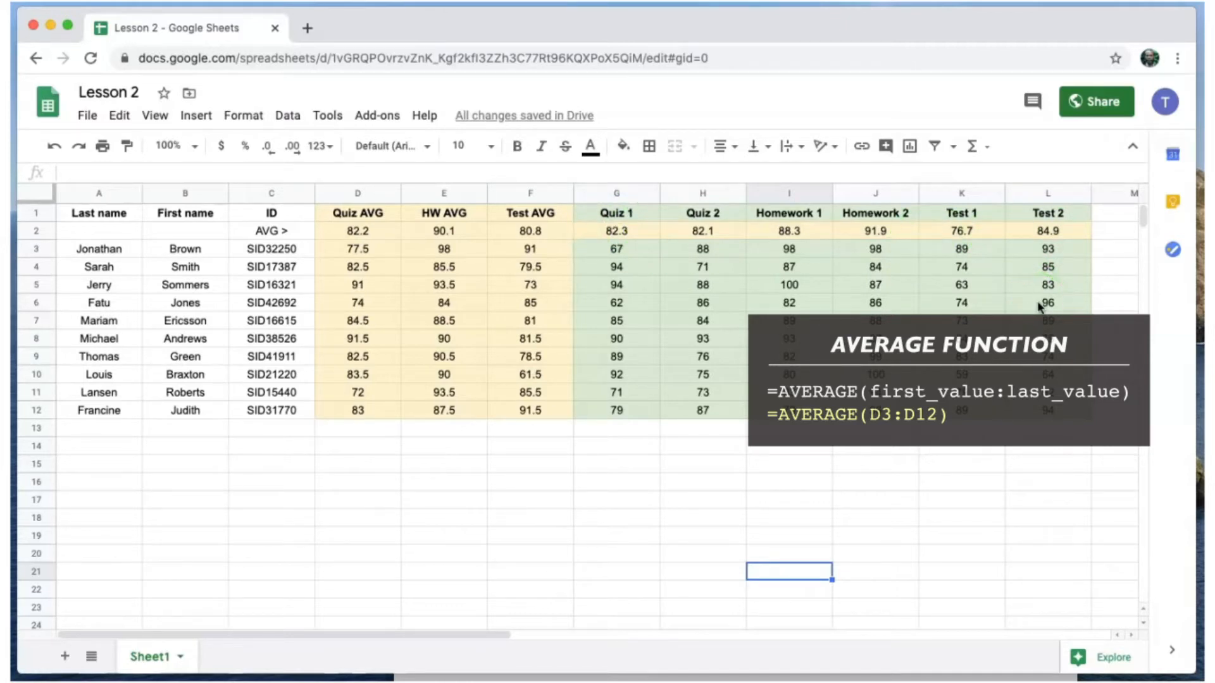
key("ctrl+z")
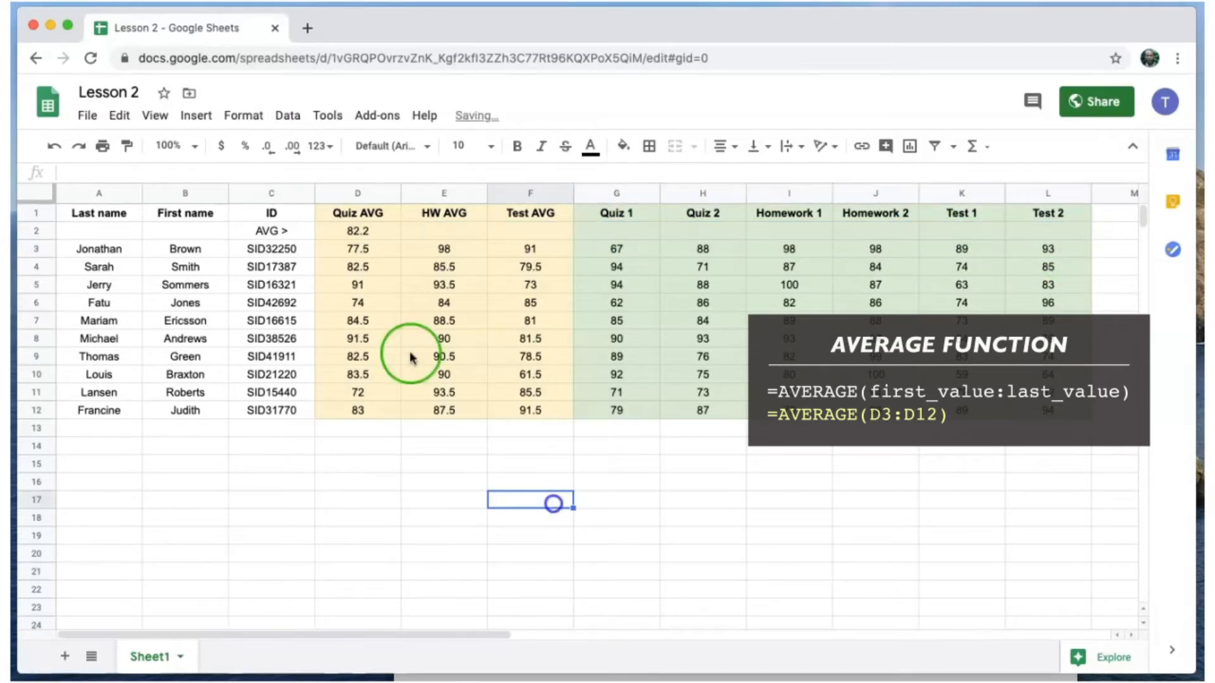
Copy the average in D2 and paste only its formula across E2:L2, keeping the existing cell colours.
left_click(364, 230)
key("ctrl+c")
left_click_drag(442, 236, 1038, 231)
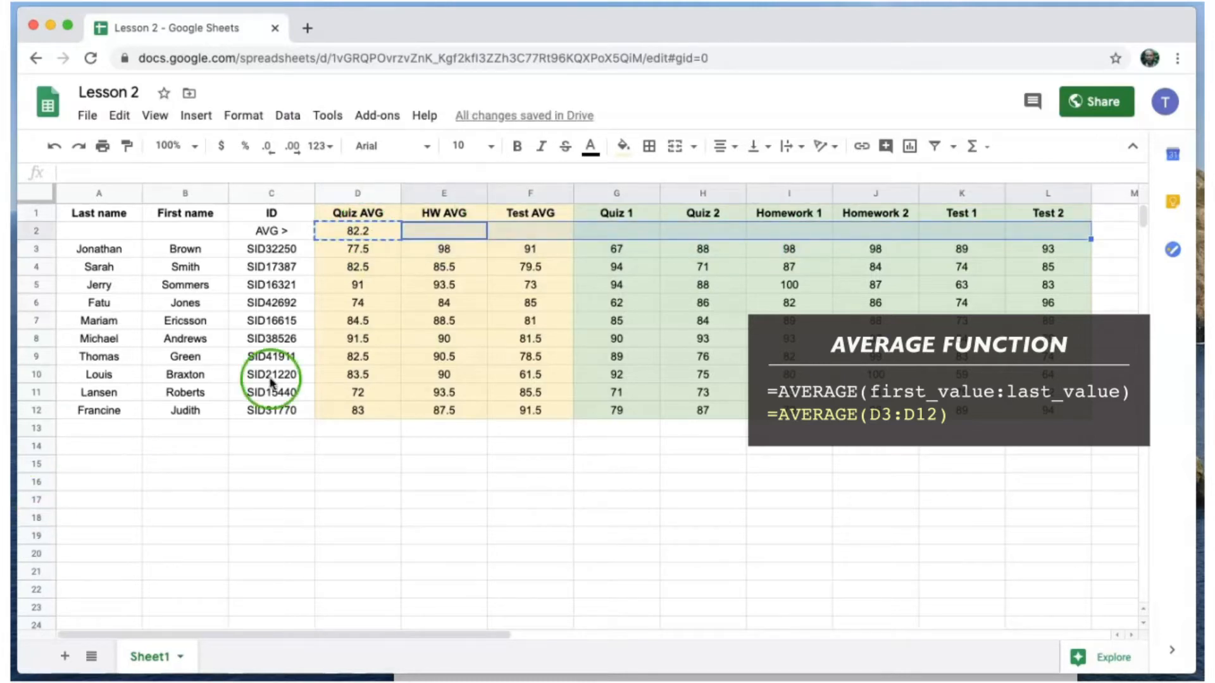
right_click(723, 234)
mouse_move(722, 228)
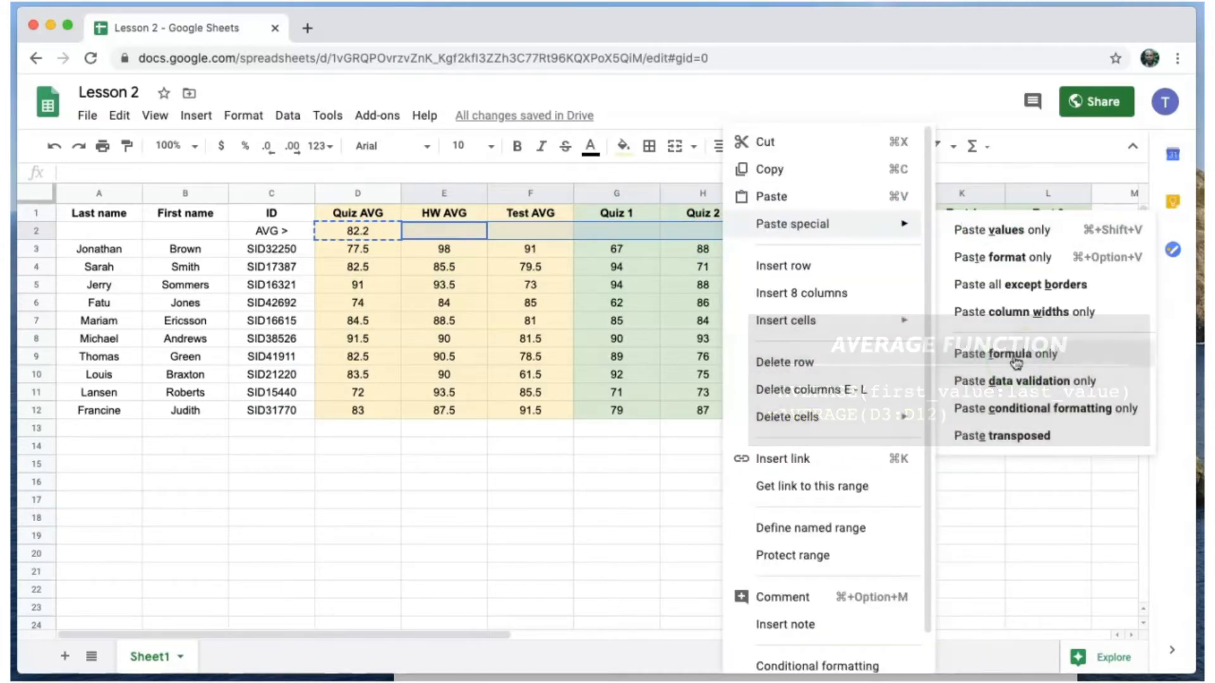
left_click(1016, 355)
left_click(588, 556)
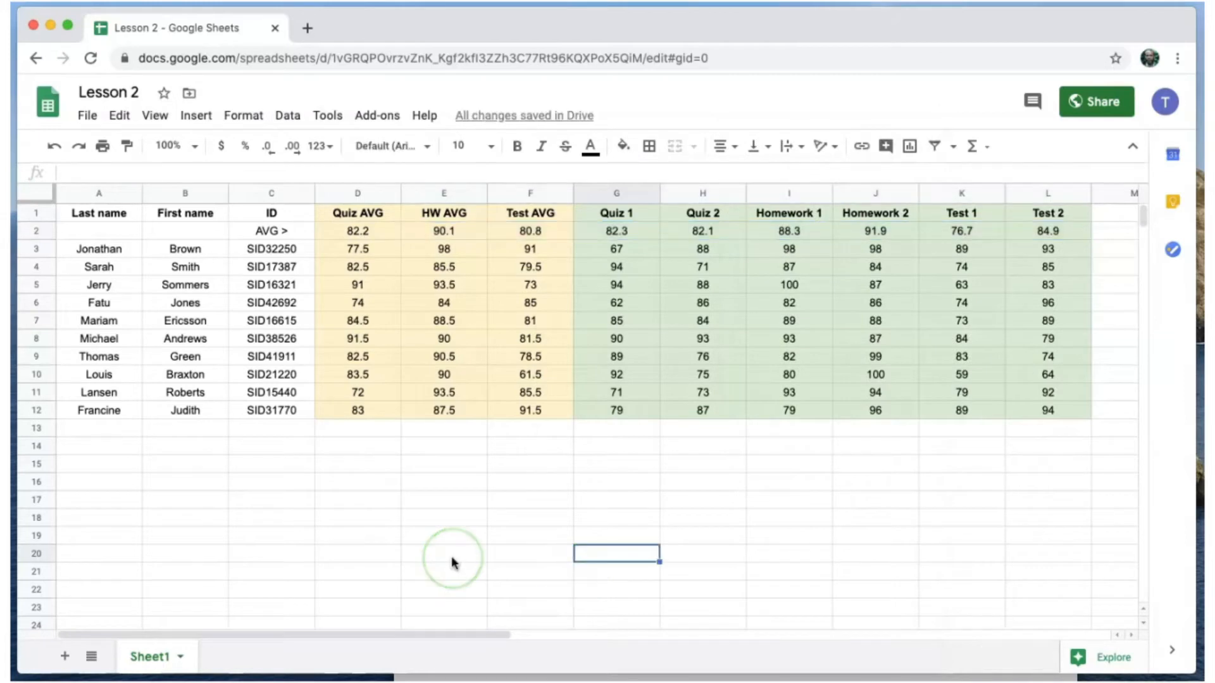
Freeze the header row and the averages row, rows 1 and 2, and check that they stay in place.
scroll(450, 557, "down", 5)
scroll(450, 557, "up", 5)
scroll(451, 557, "down", 5)
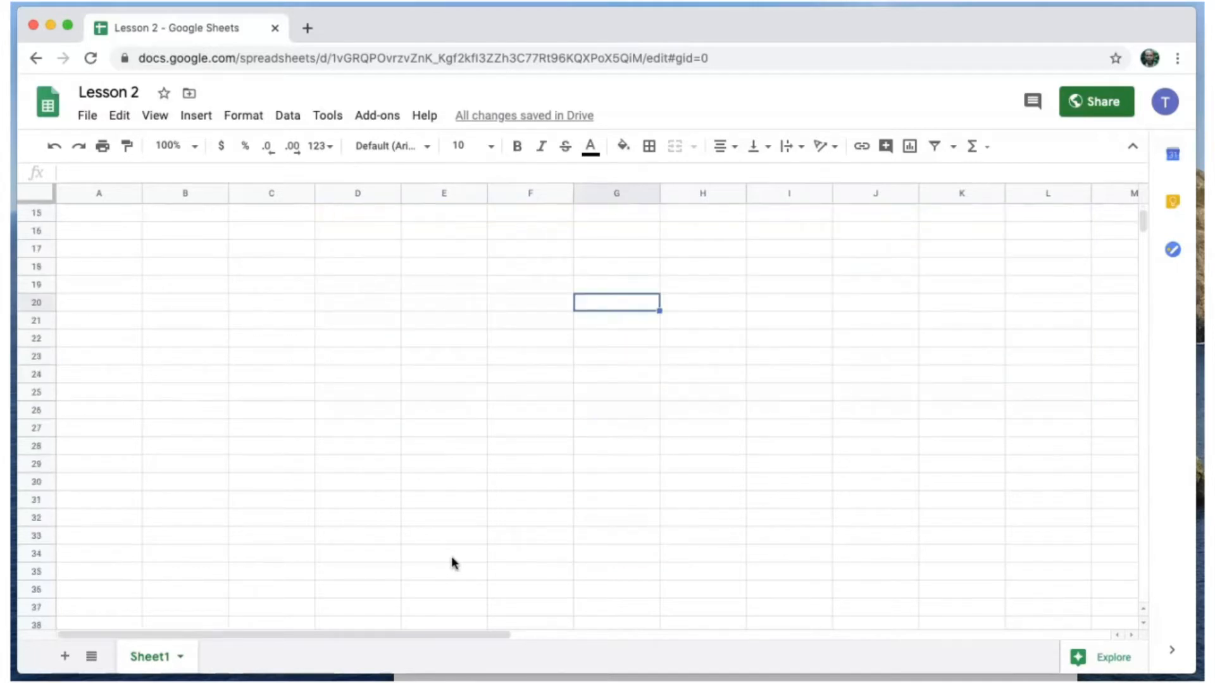
scroll(450, 556, "up", 5)
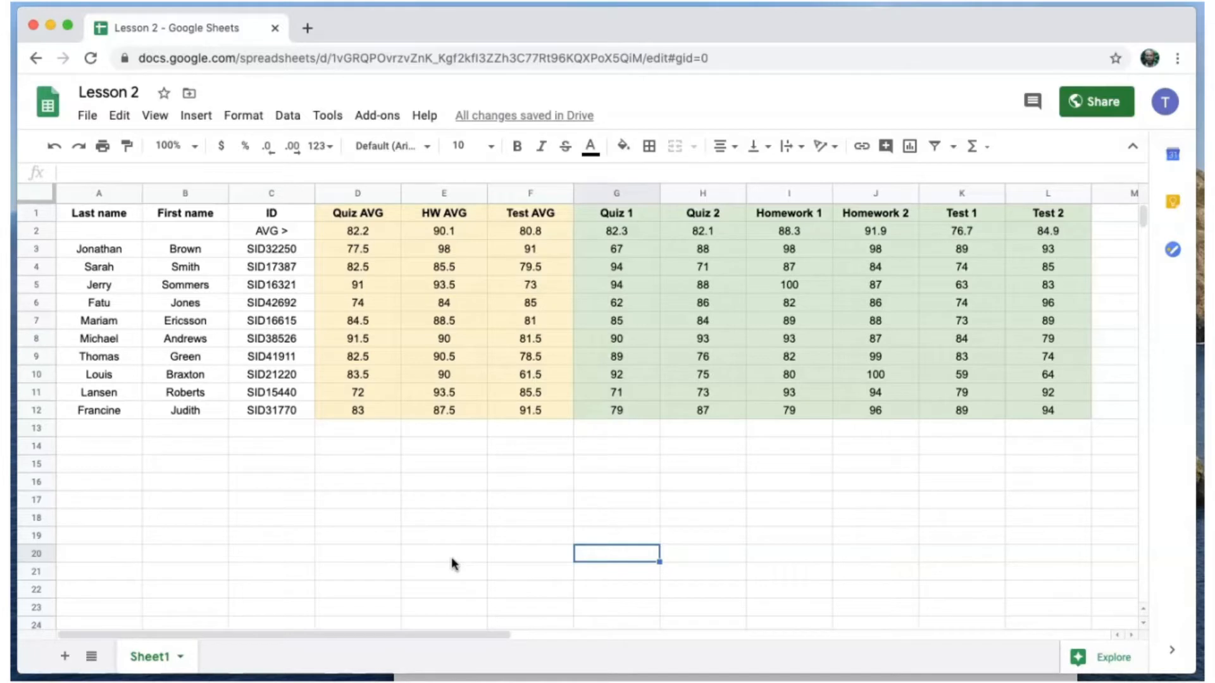
scroll(451, 557, "down", 5)
scroll(451, 557, "up", 5)
left_click_drag(38, 201, 42, 236)
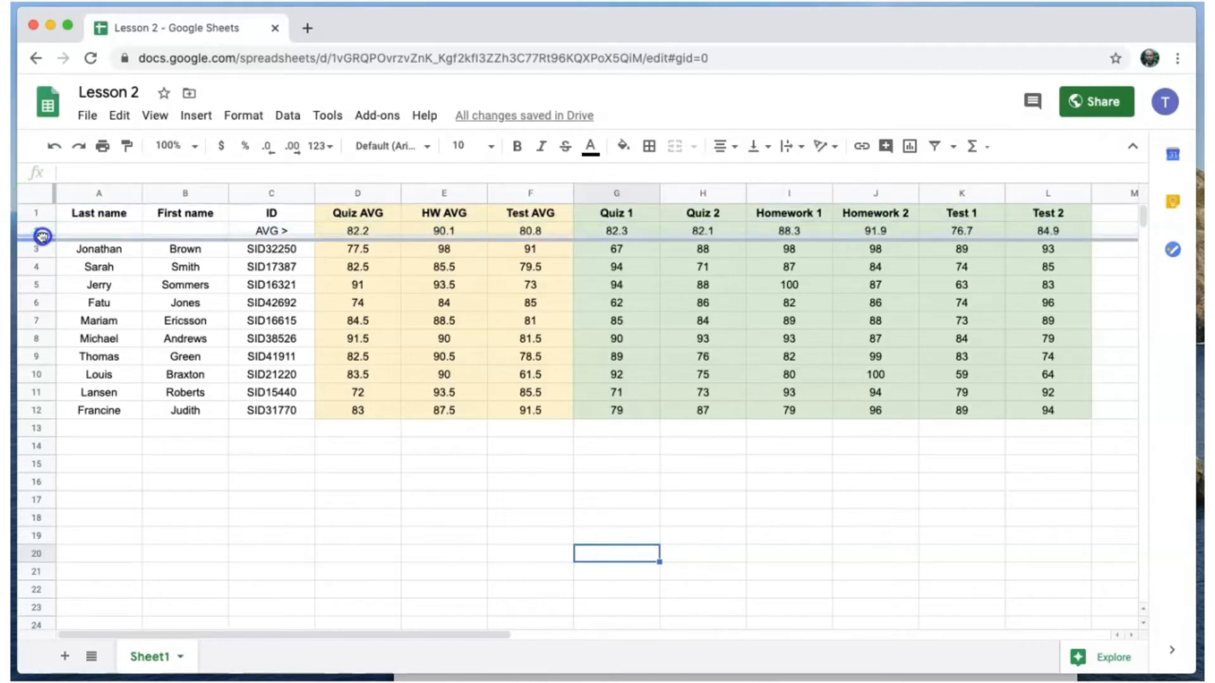
left_click_drag(42, 236, 43, 238)
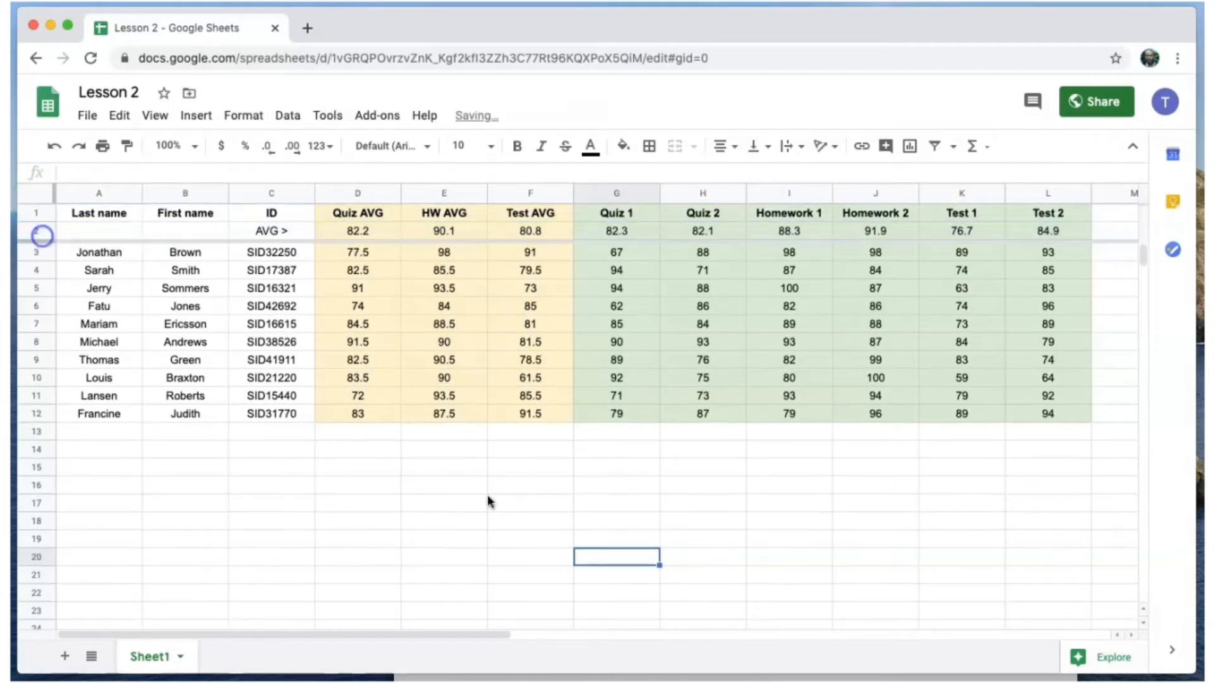
scroll(488, 495, "down", 4)
scroll(488, 495, "up", 3)
scroll(488, 494, "up", 1)
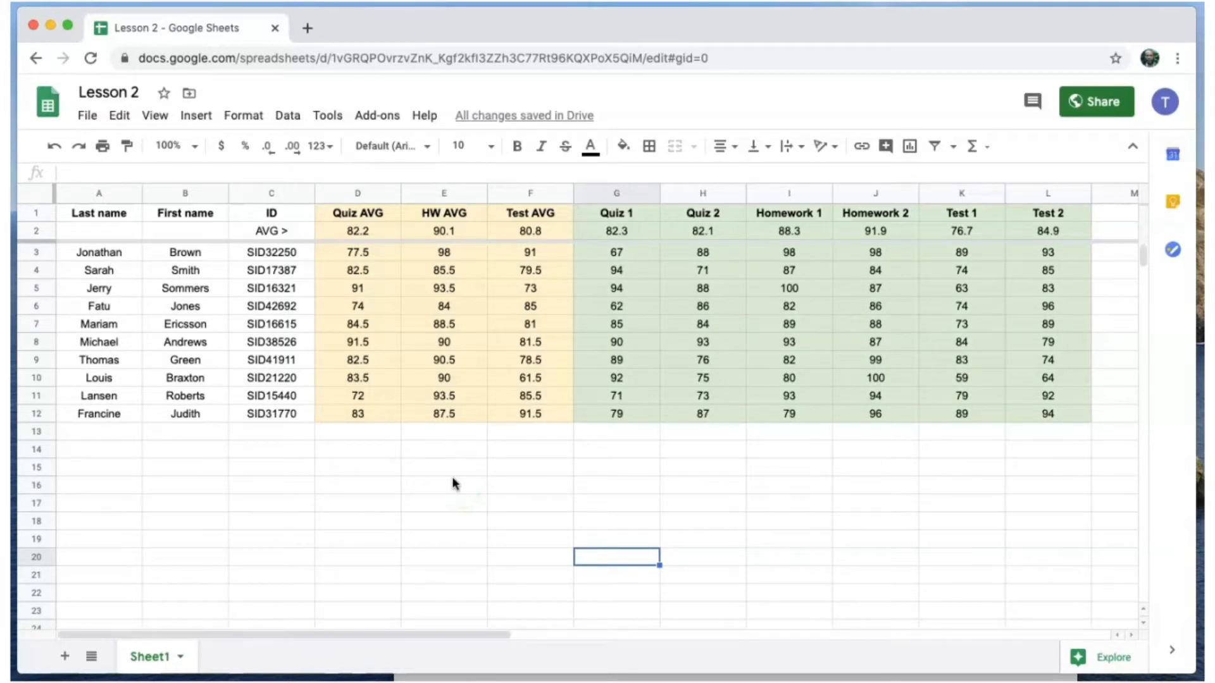
Insert a blank row above the header row for the assignment weights.
left_click(38, 214)
right_click(38, 213)
left_click(109, 285)
Enter the assignment weights in row 1: 0.5 above Test AVG, 0.2 above HW AVG and 0.3 above Quiz AVG.
left_click(530, 214)
type("0.5")
left_click(436, 217)
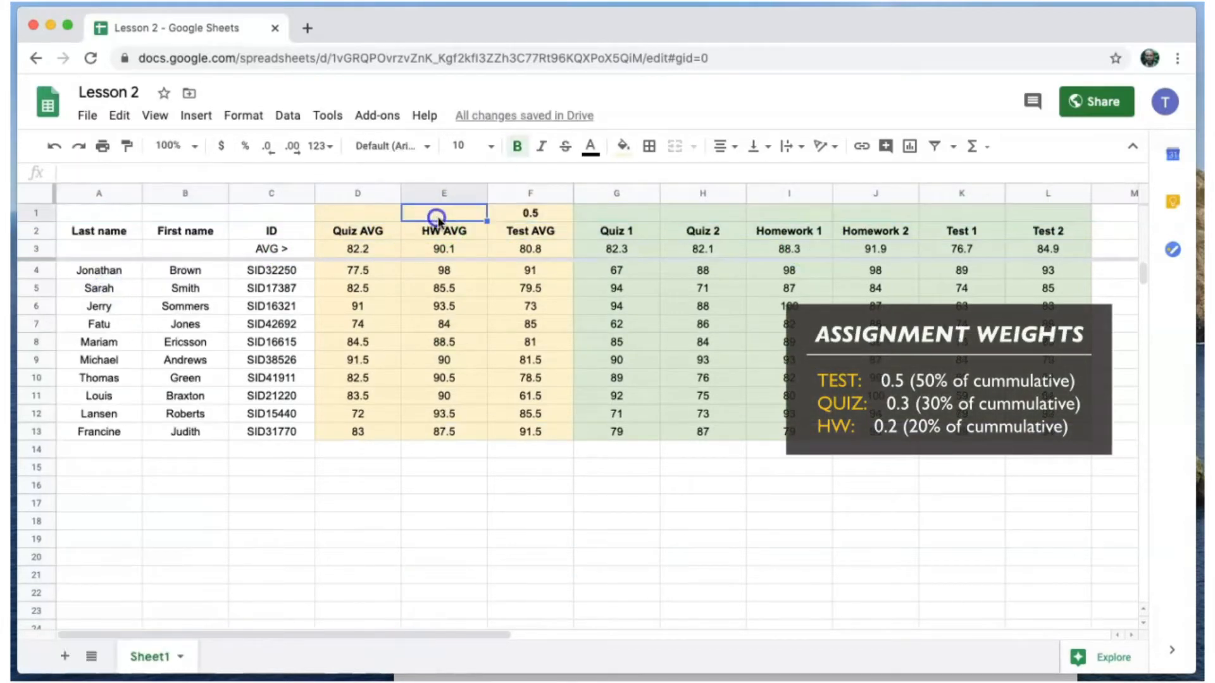
type("0.2")
key("Return")
left_click(369, 215)
type("0.3")
left_click(532, 557)
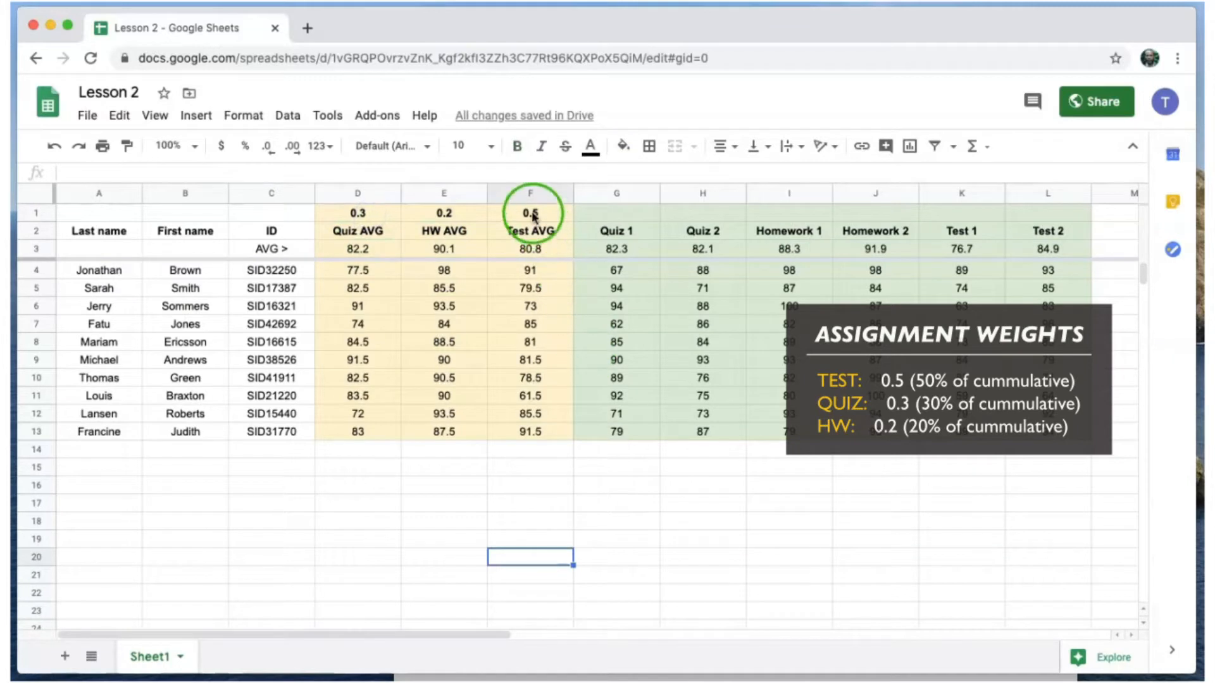
Move the Test AVG column in front of the Quiz AVG column so that it becomes column D.
left_click(532, 193)
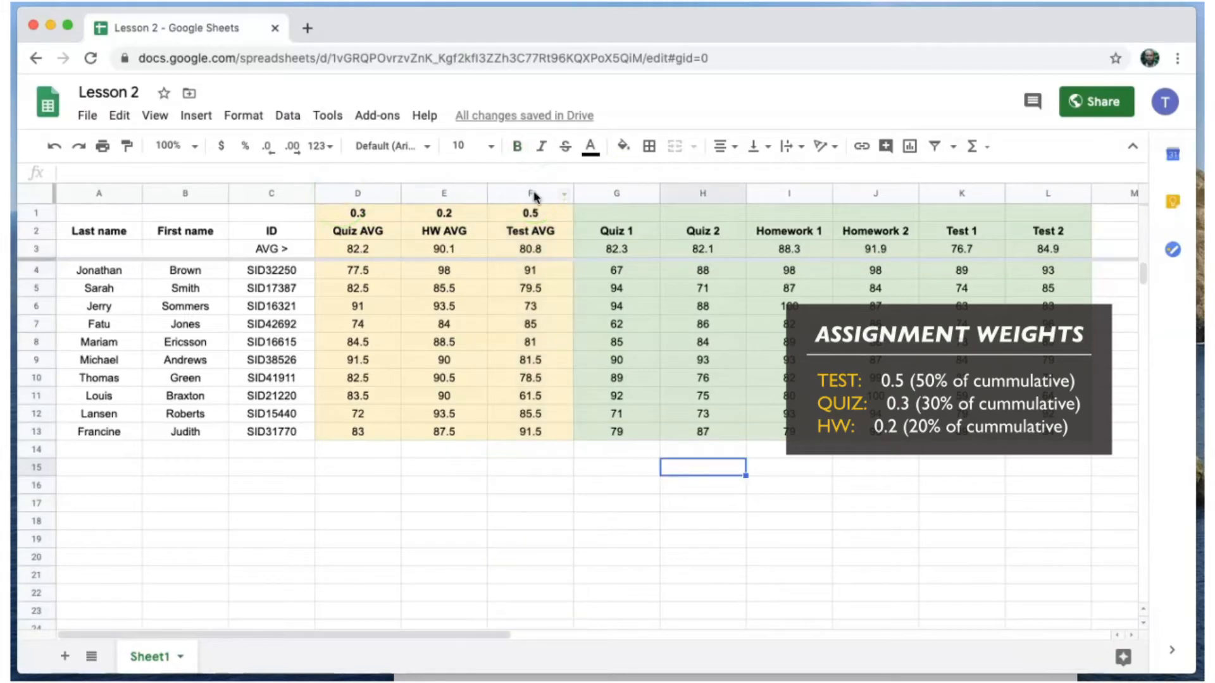
left_click_drag(534, 196, 323, 198)
left_click_drag(323, 198, 324, 198)
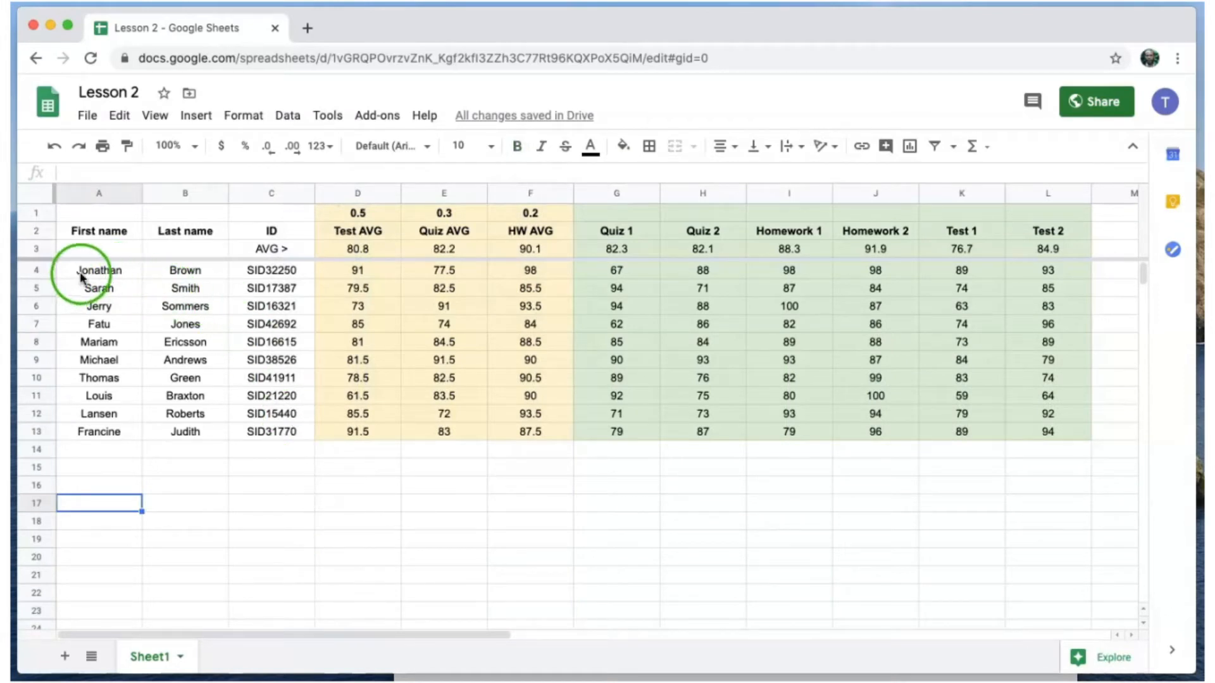
Sort the student rows A4:L13 by column B and then by column A, both A → Z.
left_click_drag(86, 272, 1054, 430)
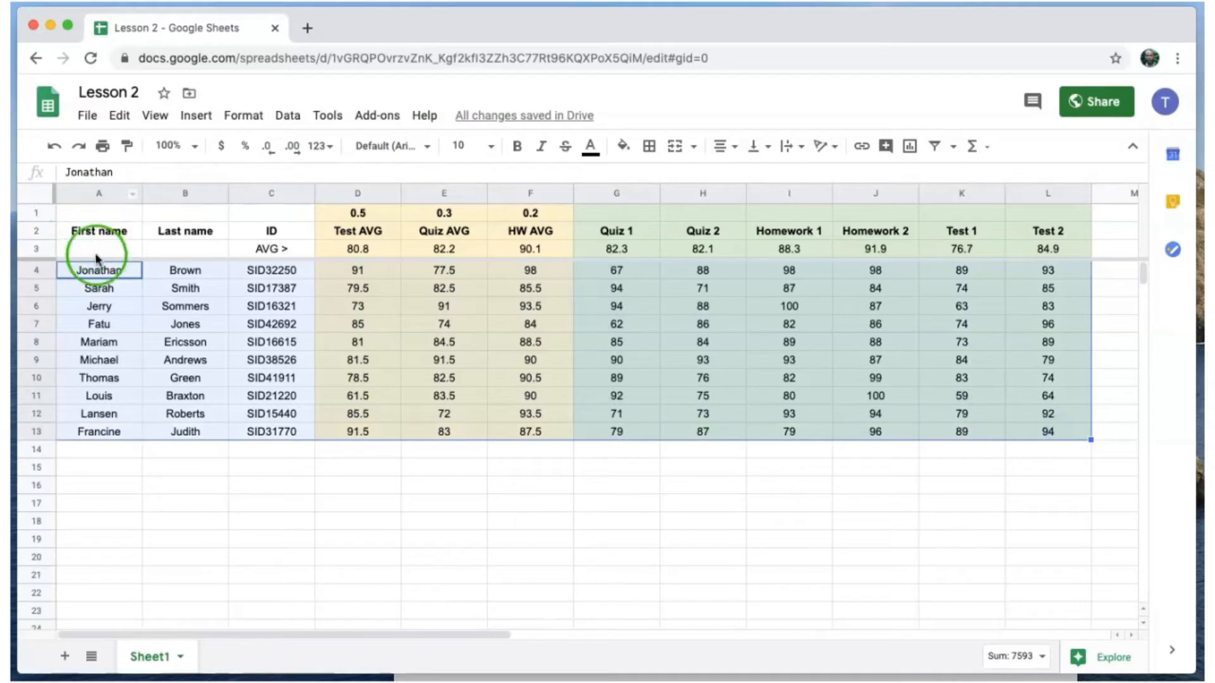
left_click(290, 117)
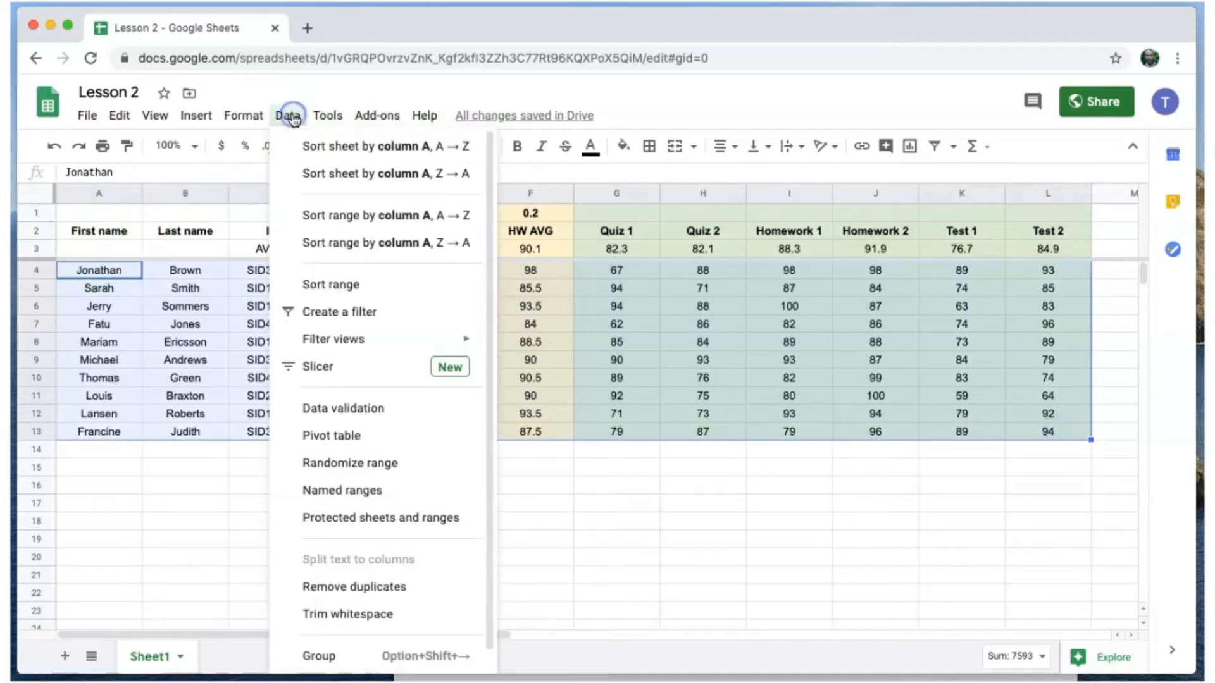
left_click(347, 286)
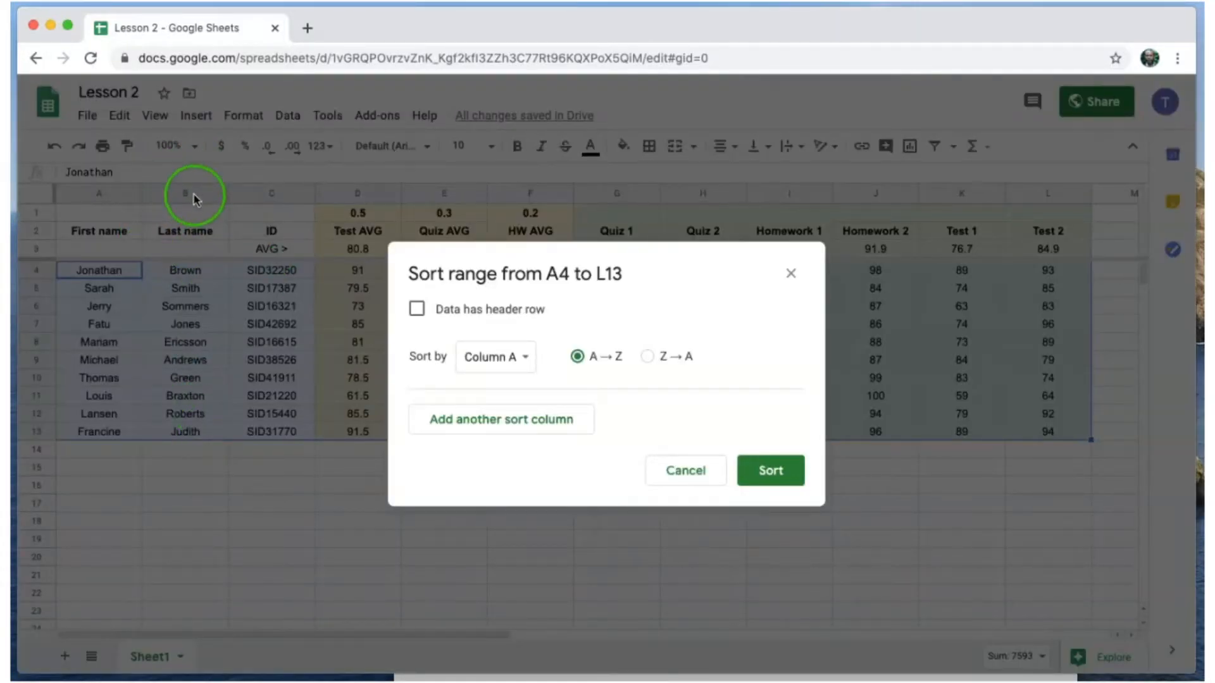
left_click(514, 356)
left_click(511, 383)
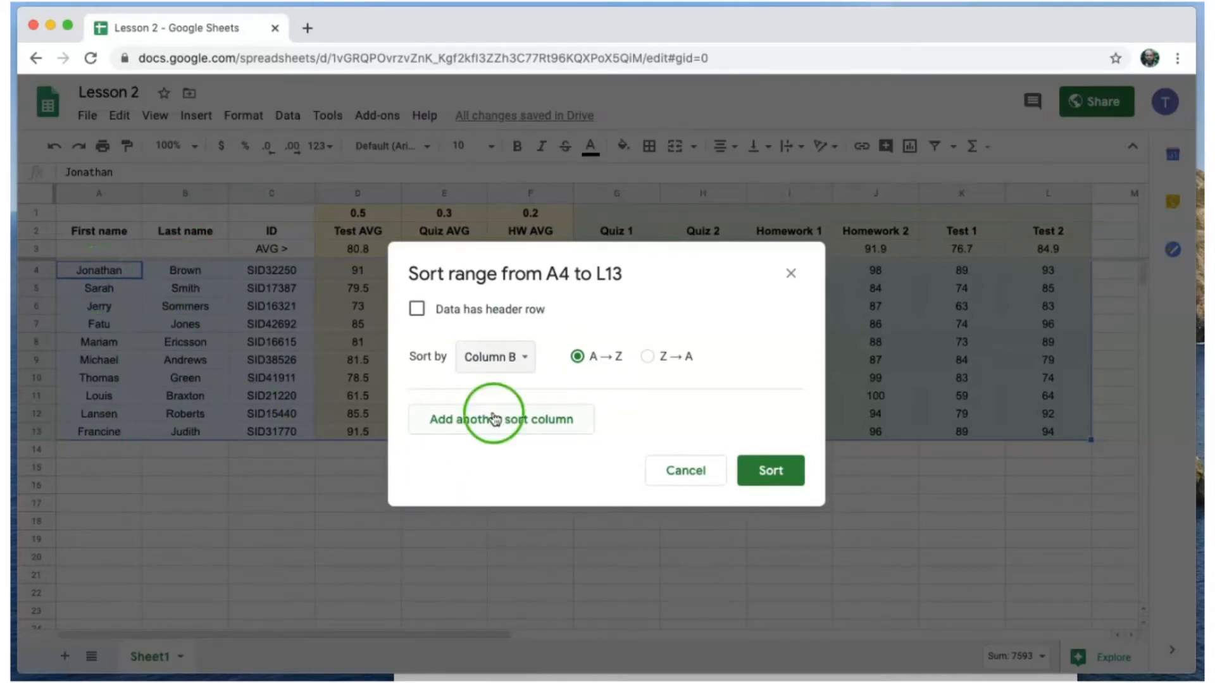
left_click(488, 421)
left_click(504, 421)
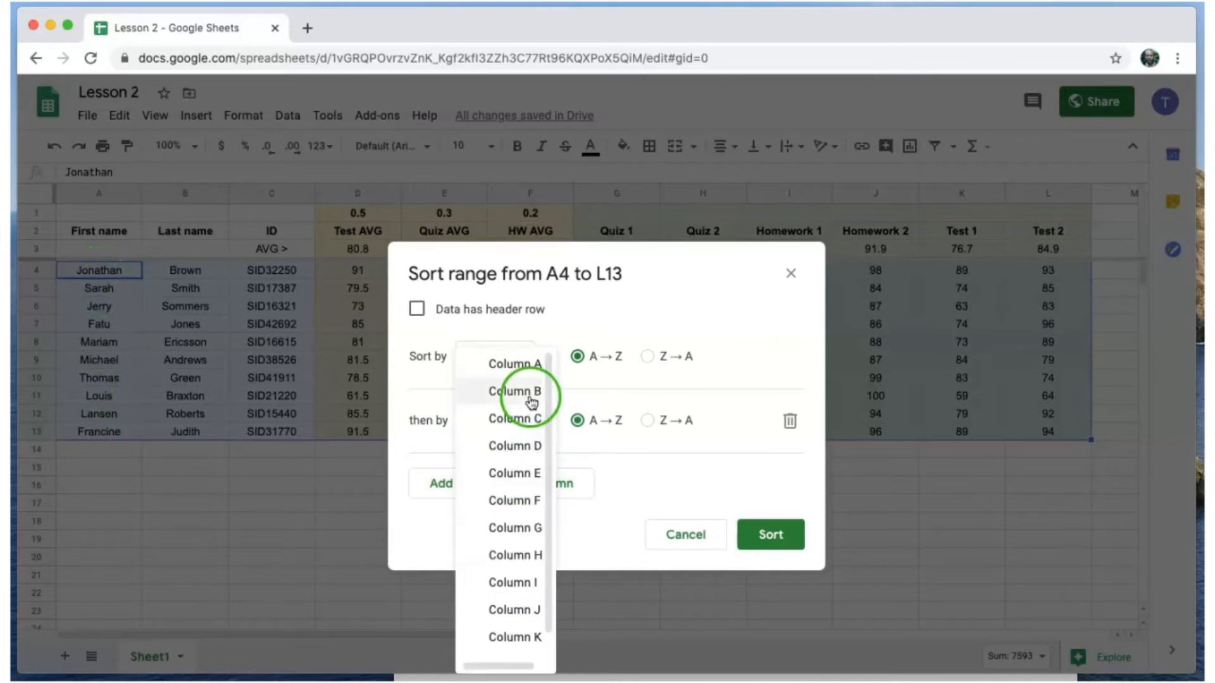
left_click(520, 372)
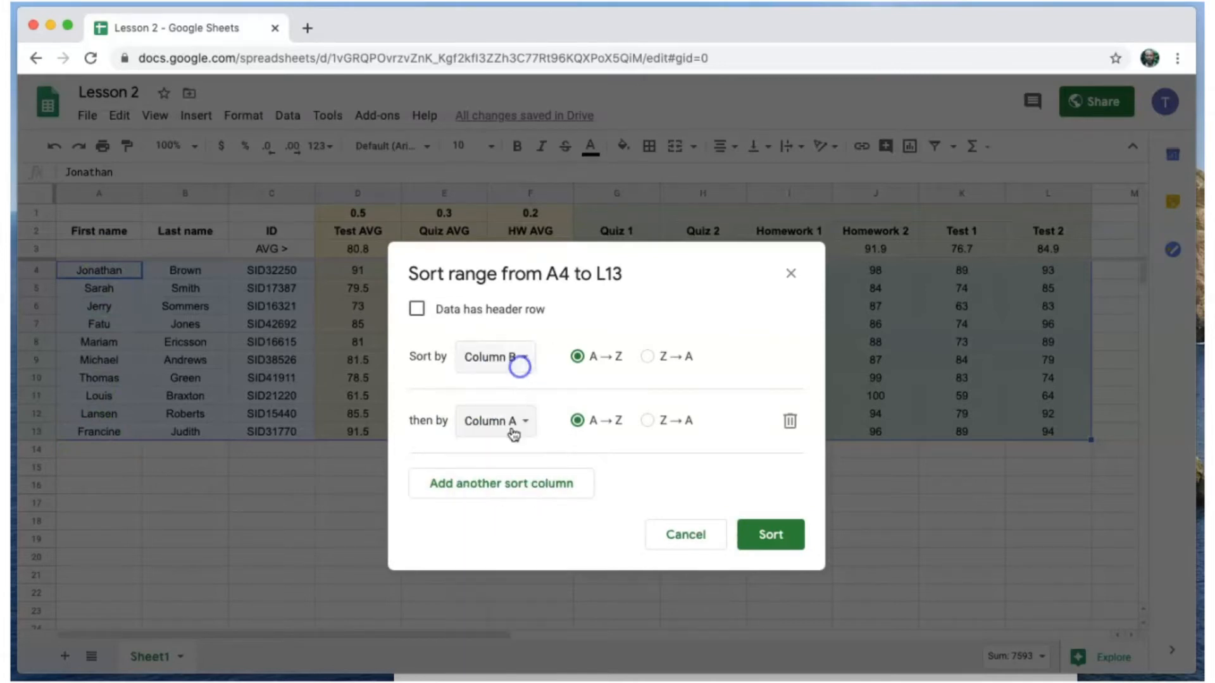
left_click(770, 539)
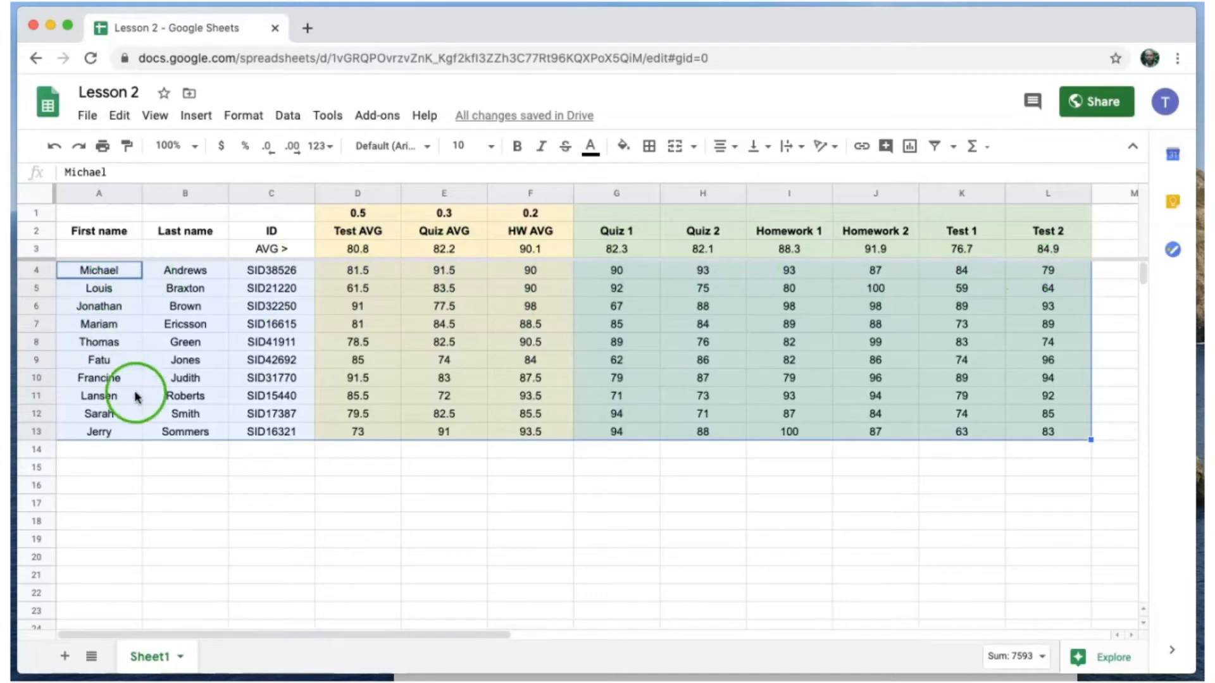
Format the average columns D to F to display exactly one decimal place.
left_click_drag(357, 193, 525, 203)
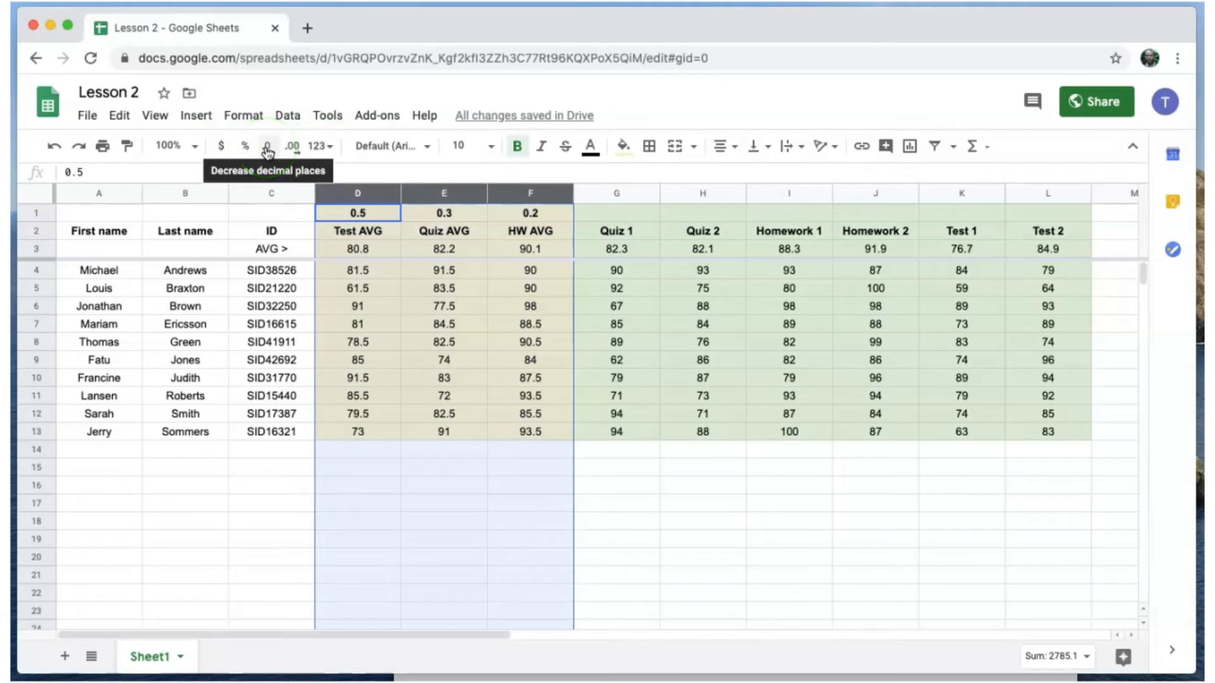
left_click(293, 152)
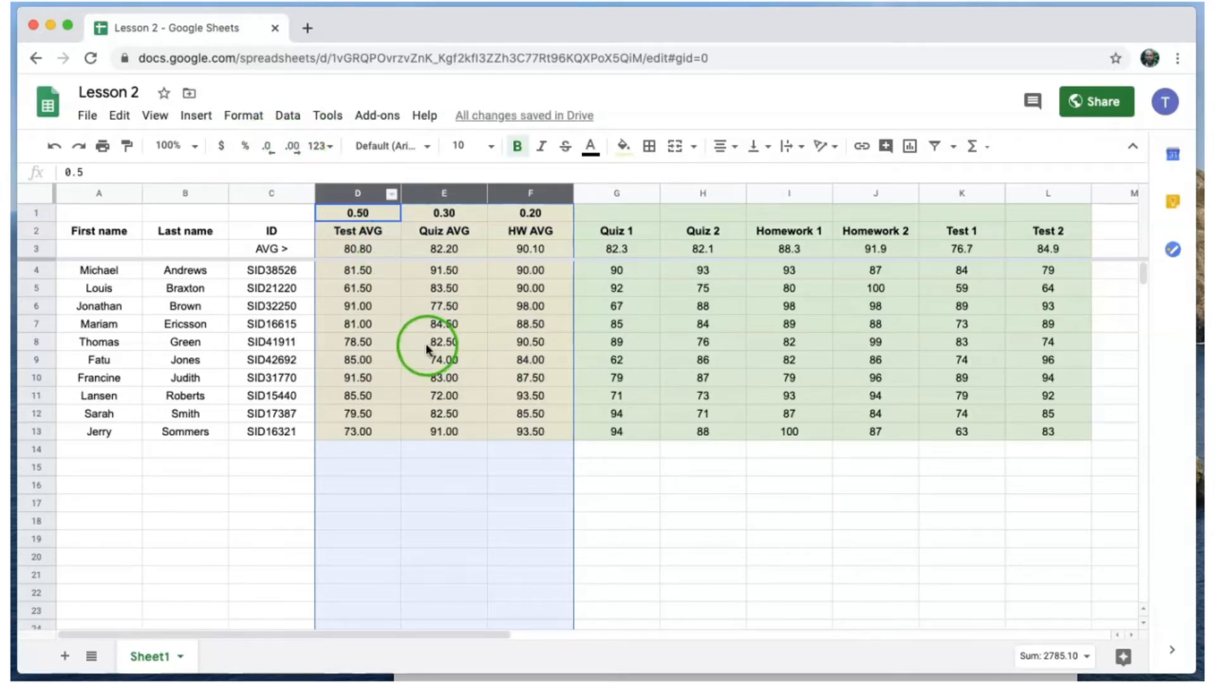
left_click(268, 149)
left_click(423, 558)
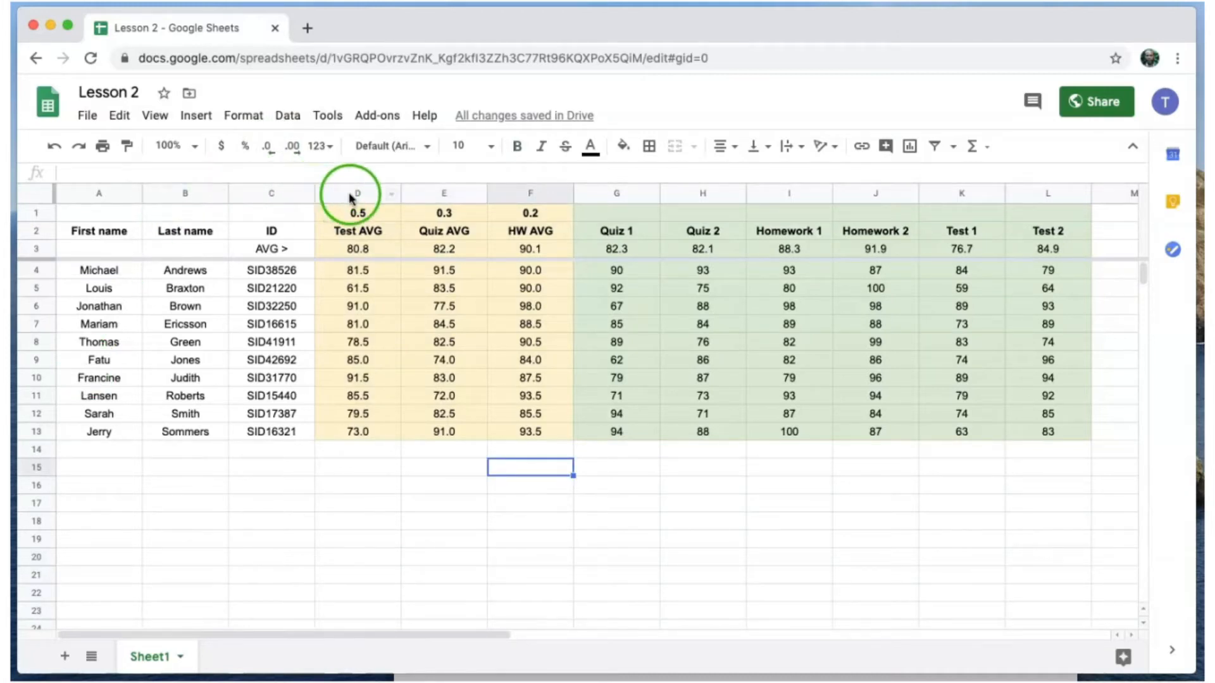
Insert a blank column before the Test AVG column and fill its cells D1:D13 with grey.
left_click(351, 195)
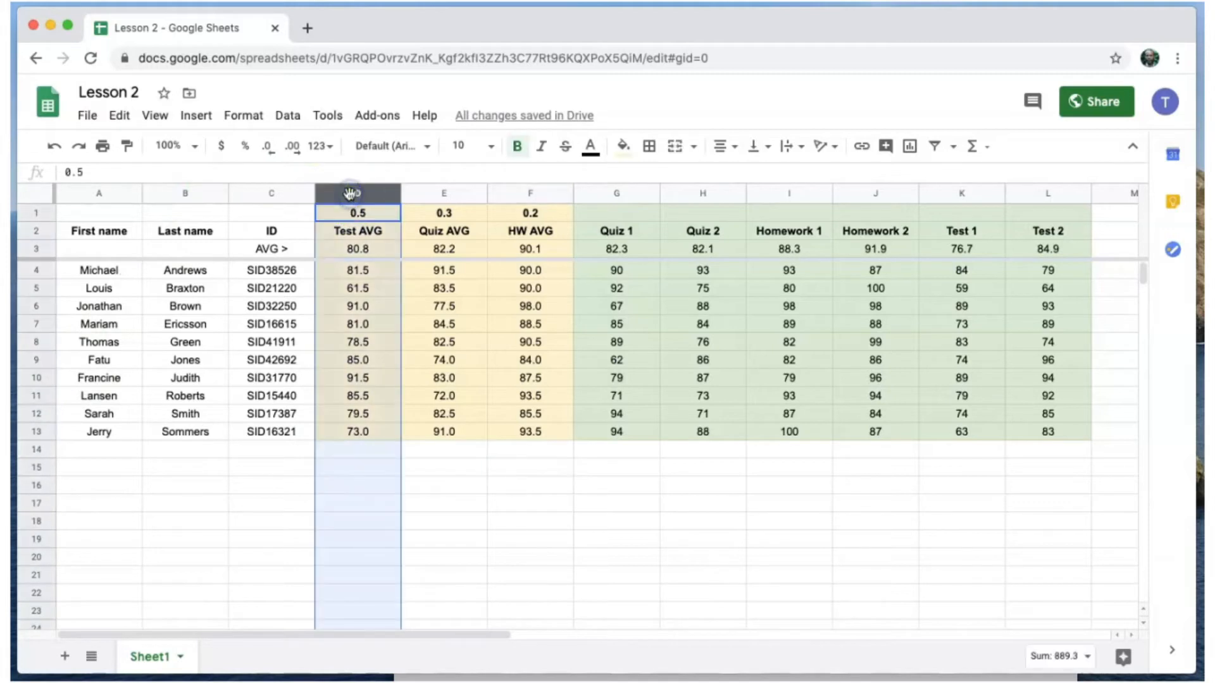
right_click(350, 194)
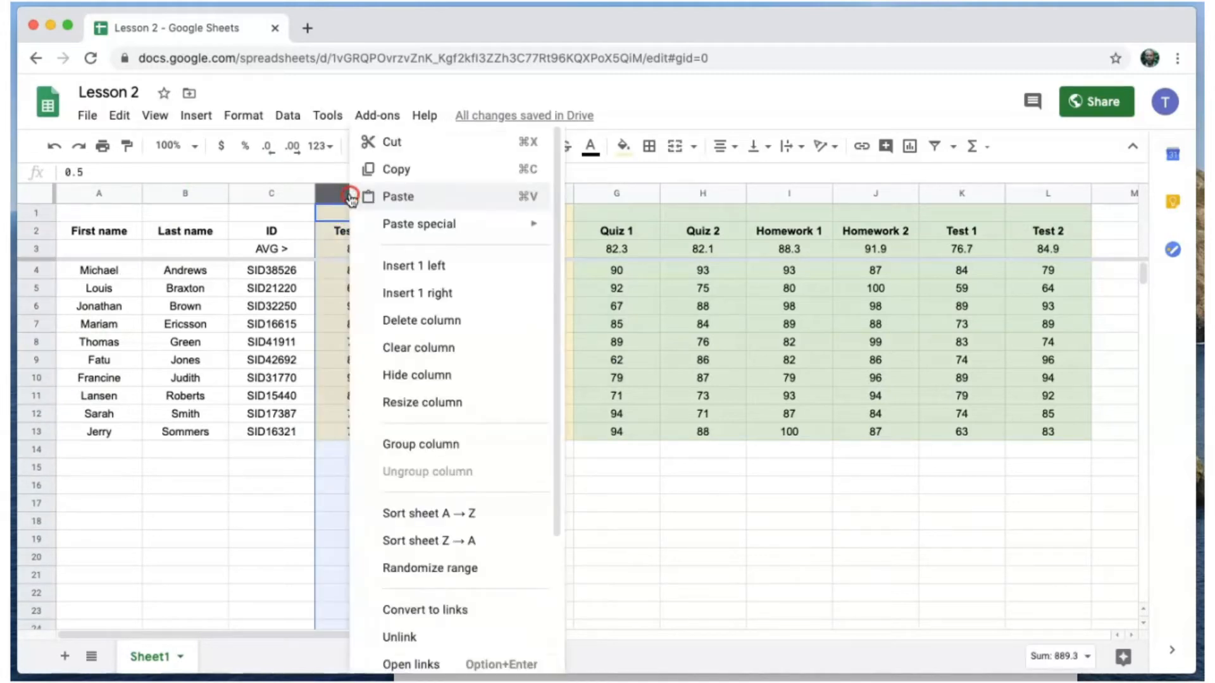
left_click(398, 271)
left_click(624, 146)
left_click(746, 203)
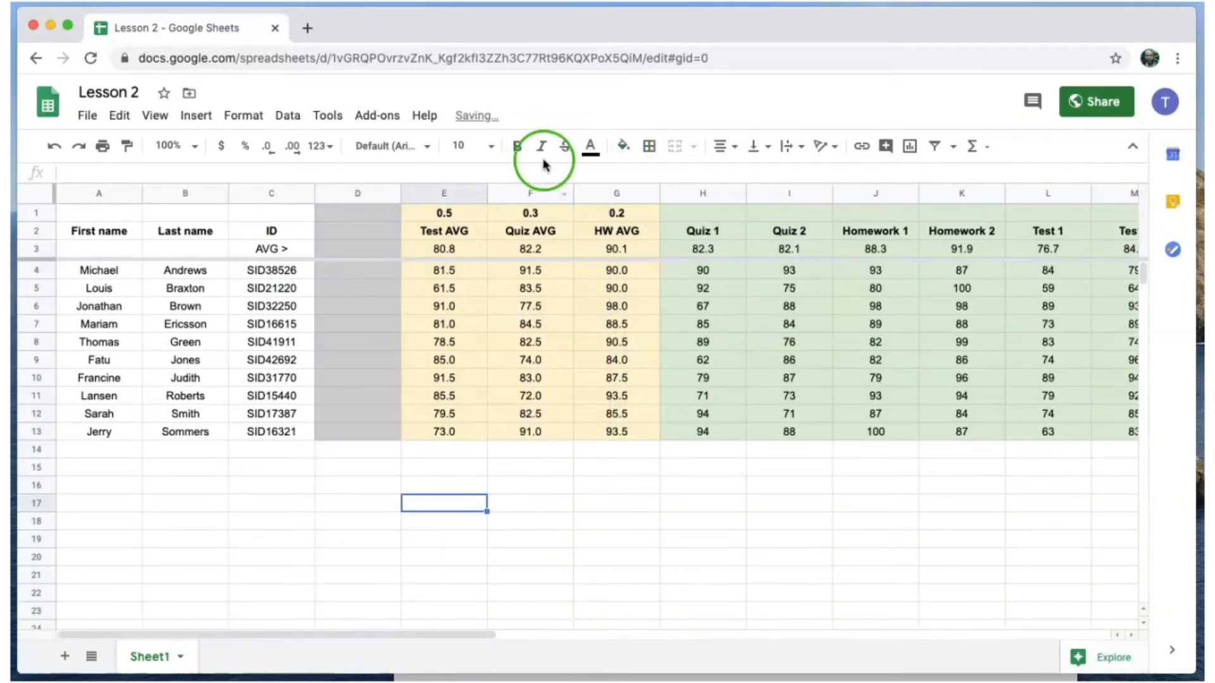
Title the grey column by entering the header Cum AVG in cell D2.
left_click(357, 231)
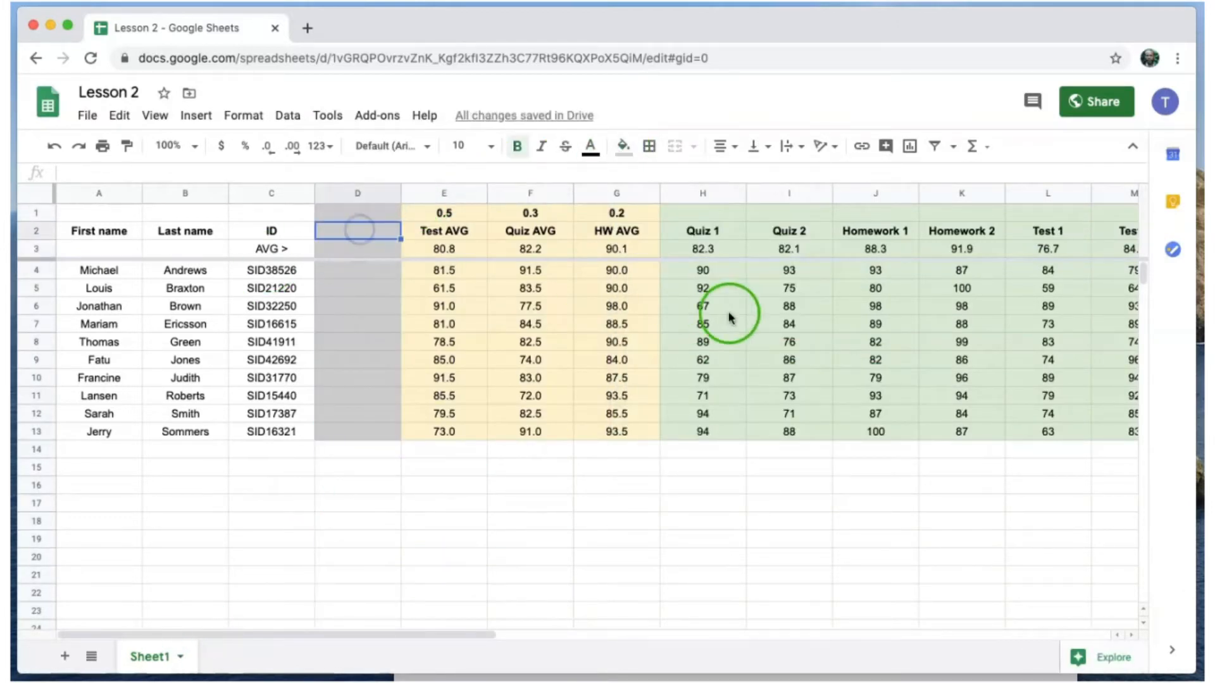
type("Cum AVG")
key("Return")
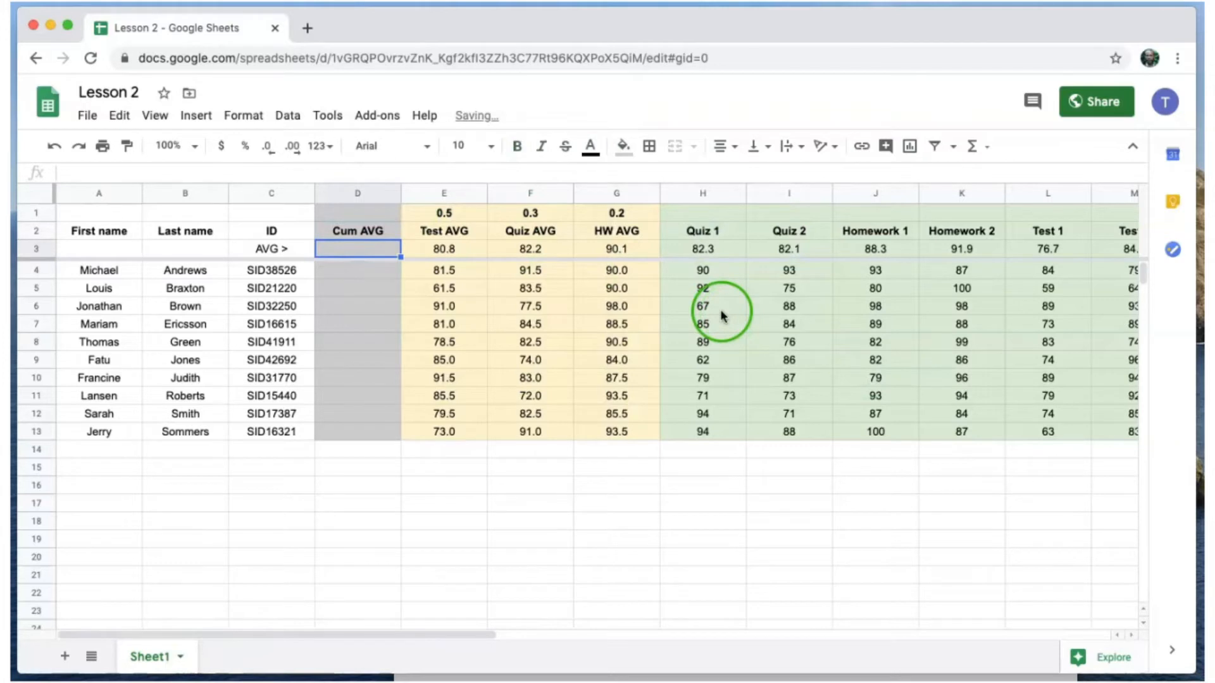
Copy the class average in E3 and paste only its formula into D3 under Cum AVG.
left_click(450, 250)
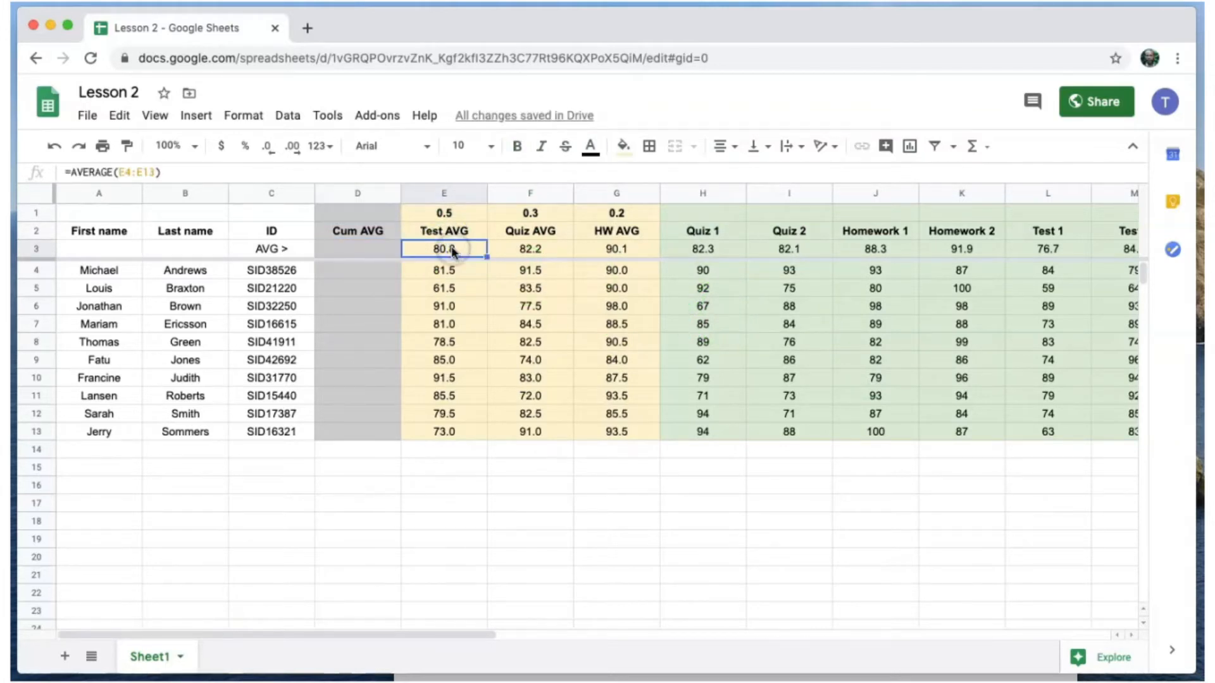
left_click(361, 249)
right_click(360, 248)
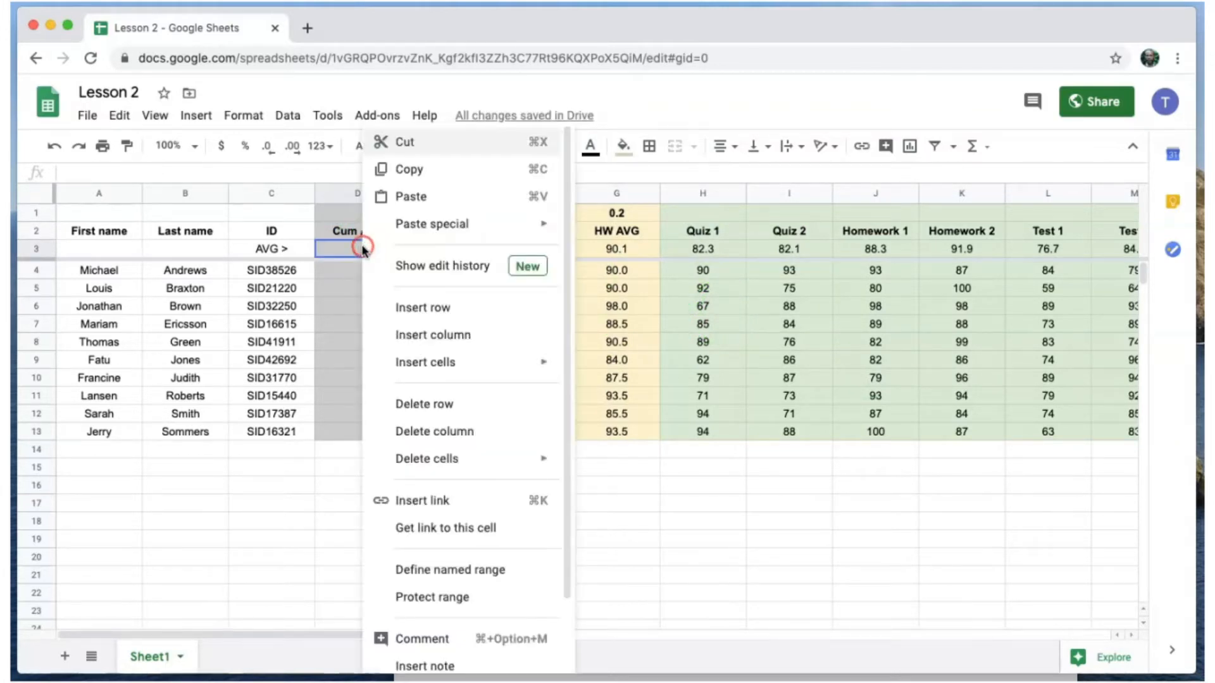
left_click(443, 226)
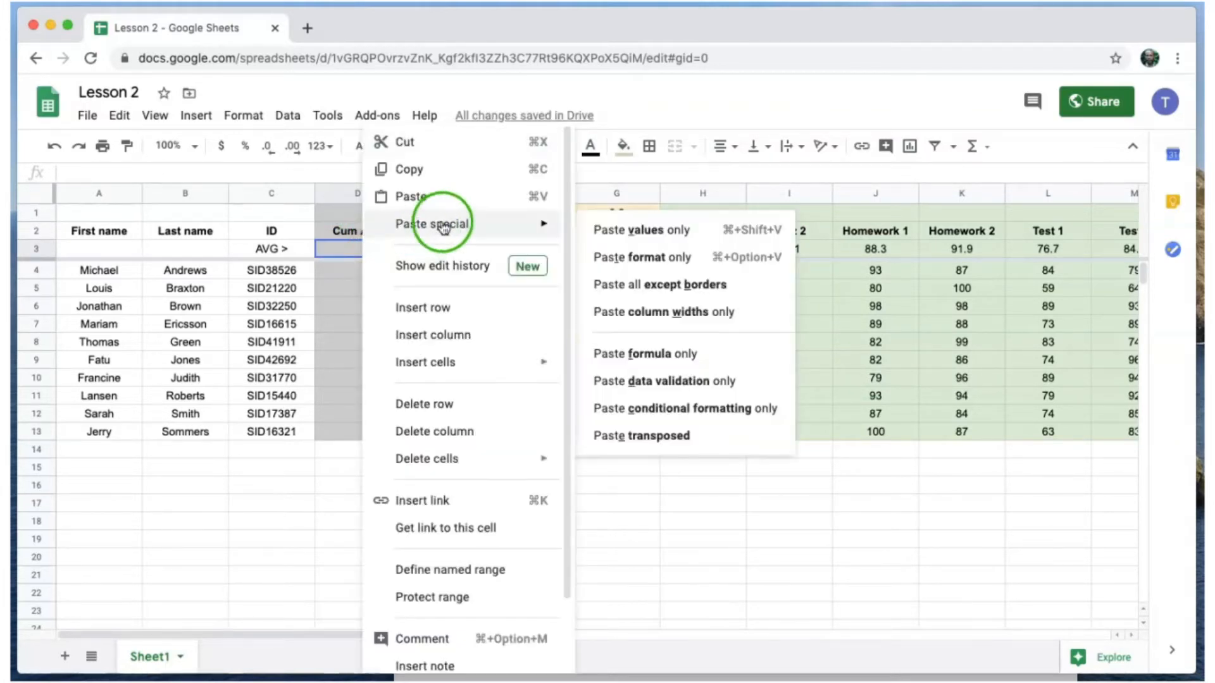
left_click(676, 354)
left_click(369, 250)
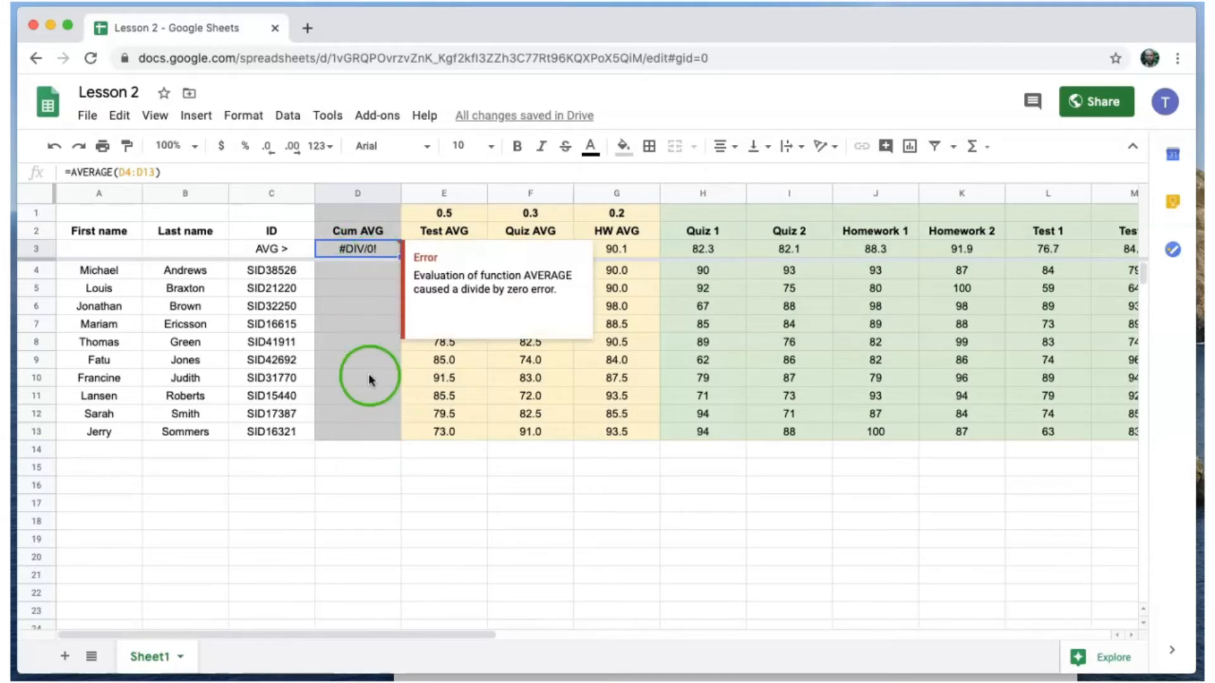
Enter the weighted average formula =E4*E1+F4*F1+G4*G1 in cell D4 for the first student.
left_click(359, 268)
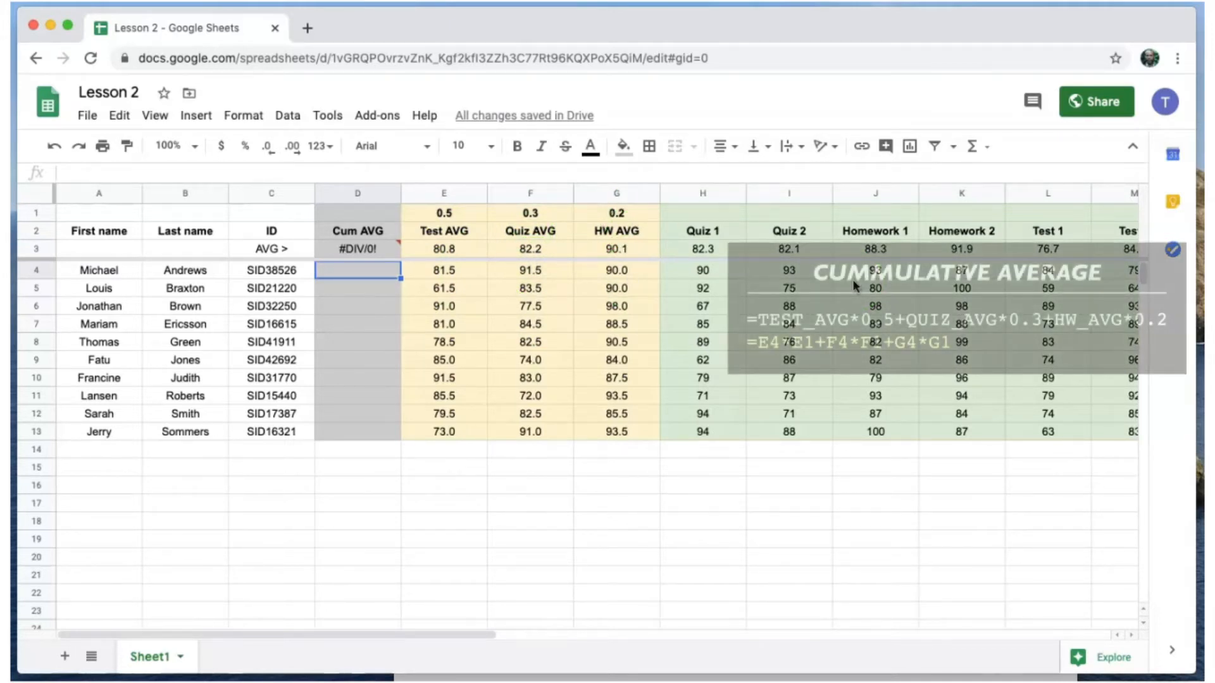
type("=")
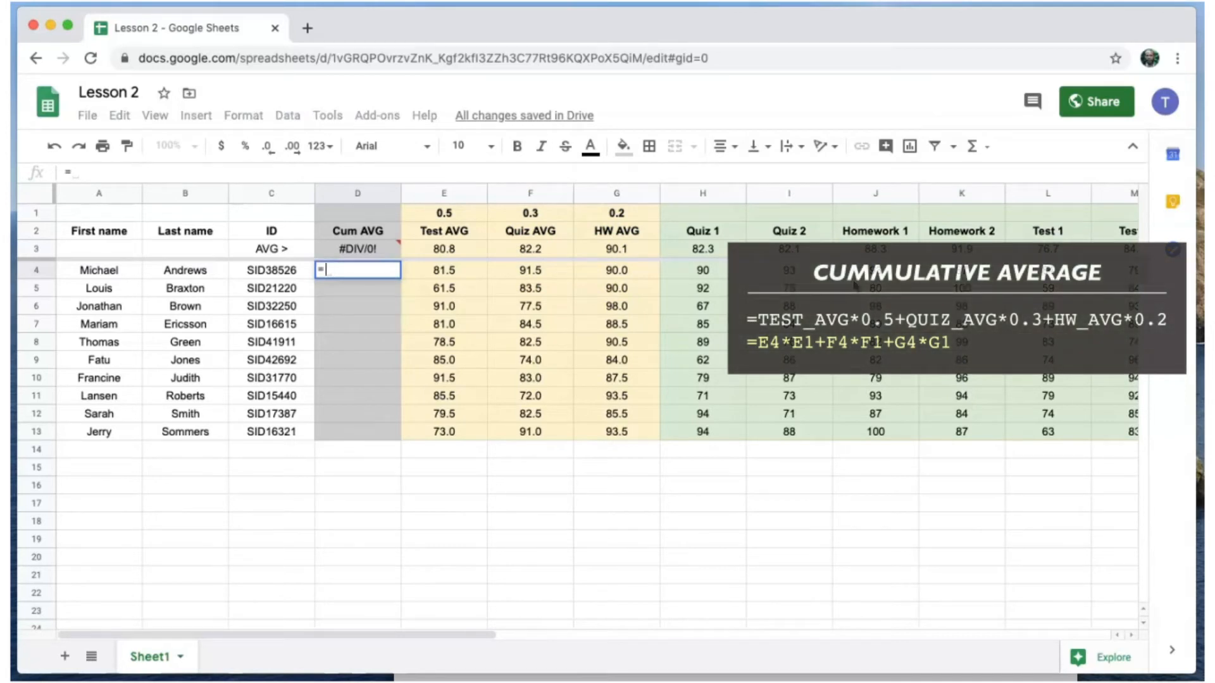
left_click(465, 271)
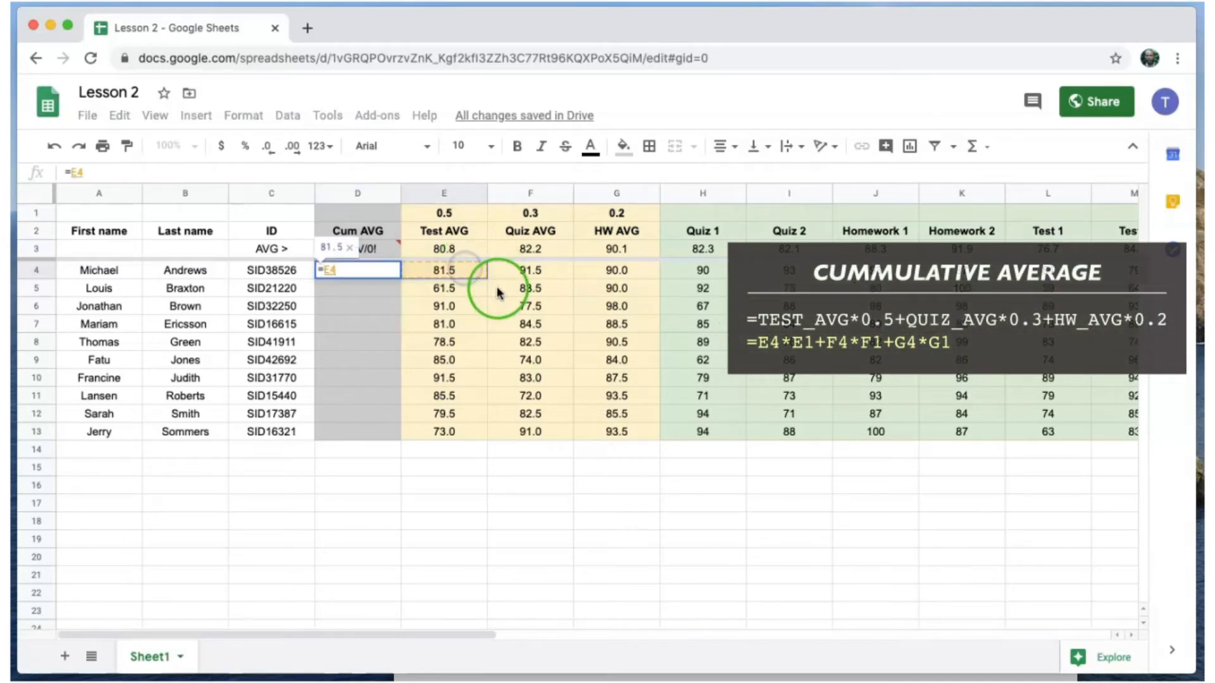
type("*")
left_click(446, 211)
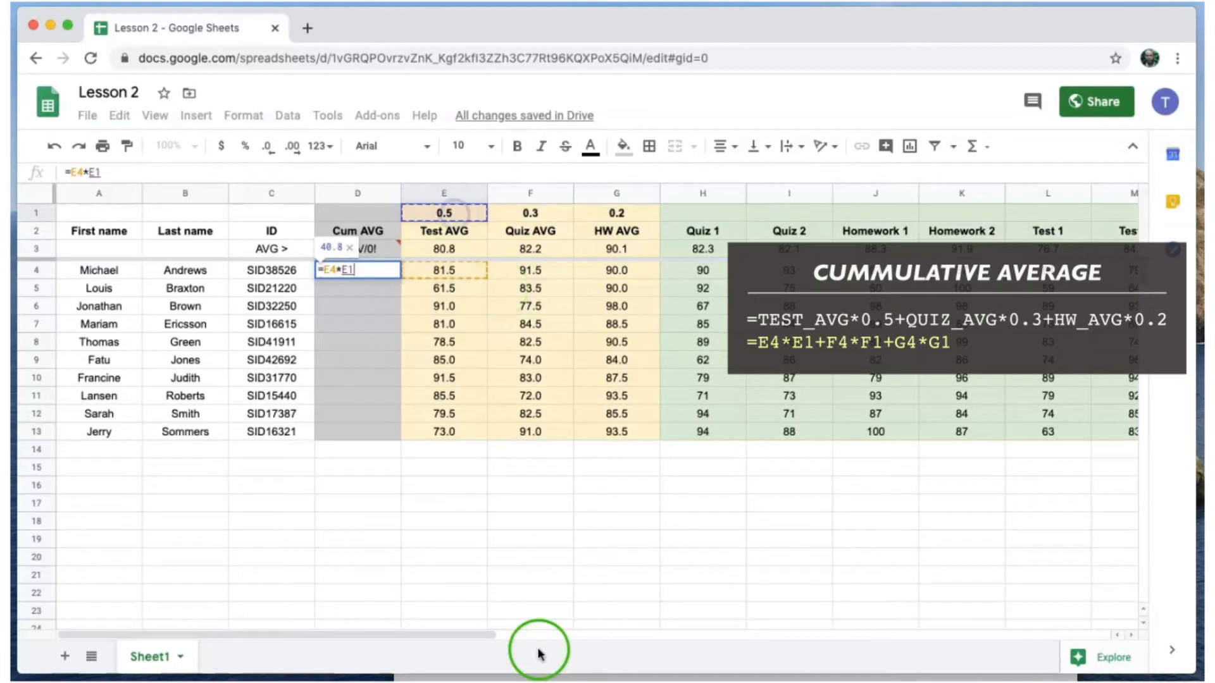
type("+")
left_click(543, 272)
type("*")
left_click(553, 214)
type("+")
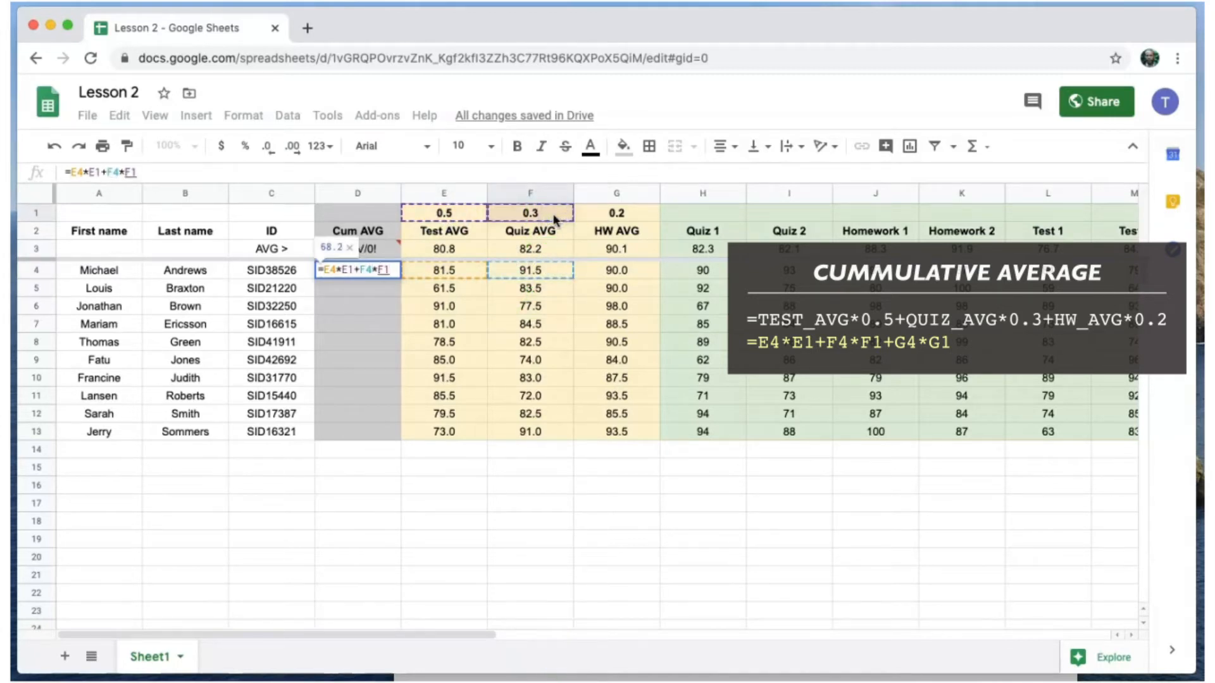
left_click(618, 271)
type("*")
left_click(638, 215)
key("Return")
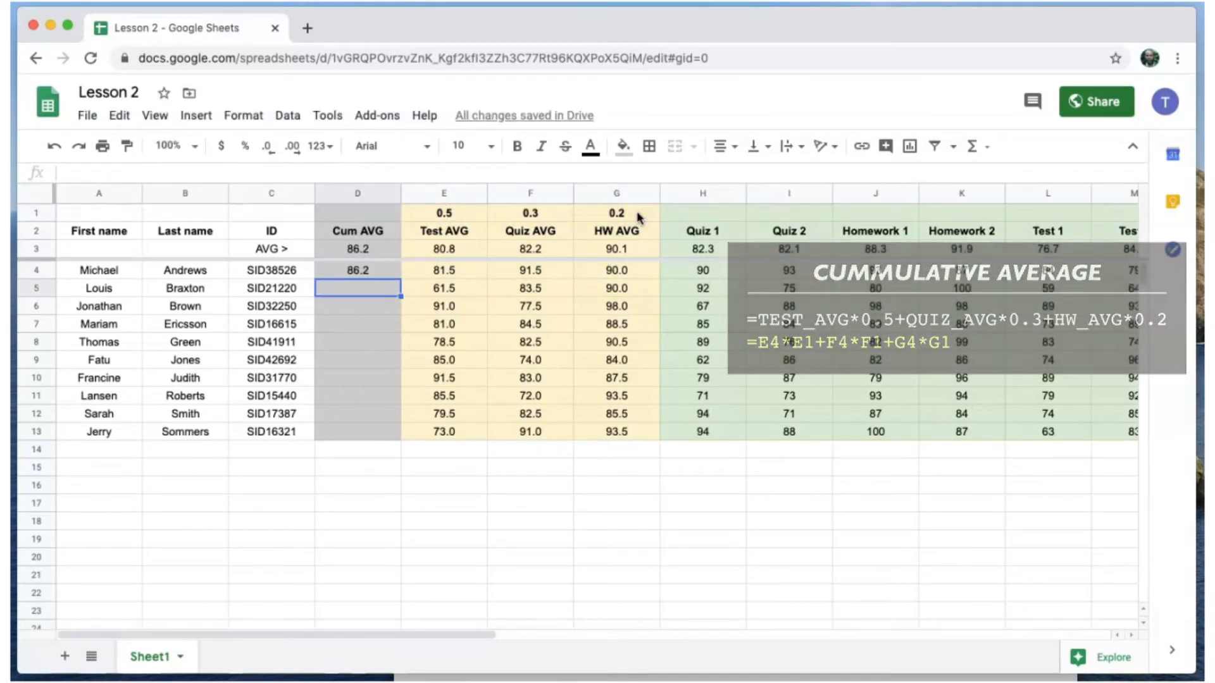
Copy the weighted average formula with relative weight references from D4 into D5:D13.
left_click(351, 270)
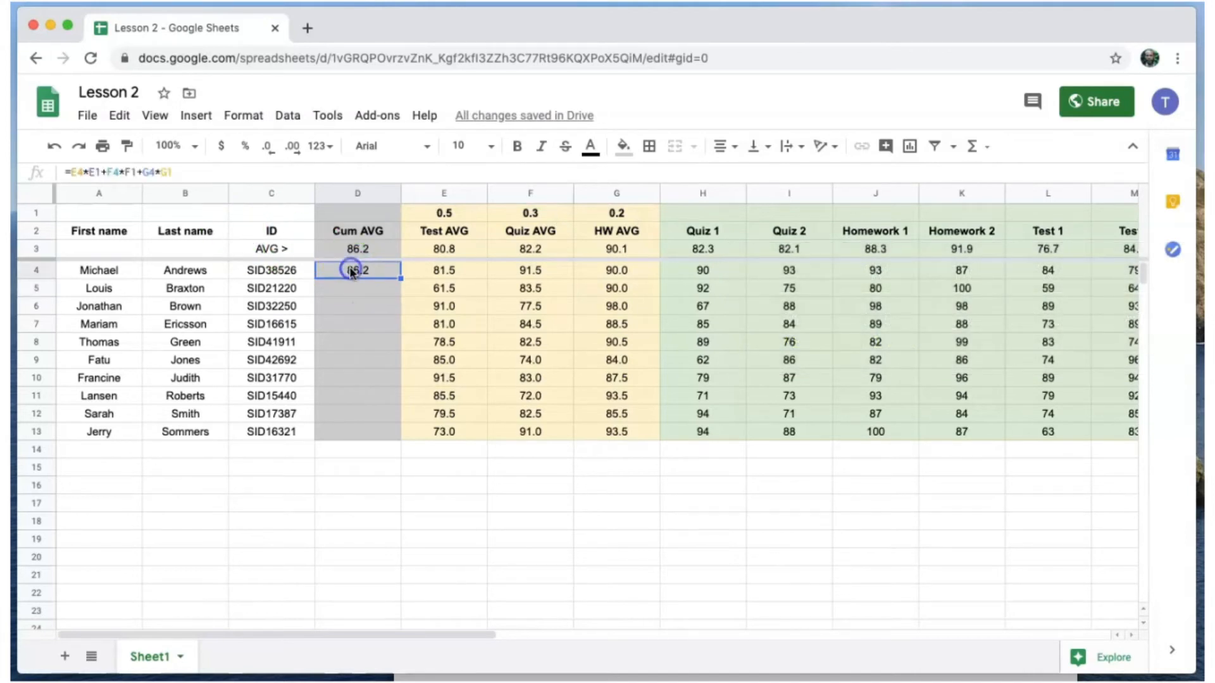
left_click_drag(361, 288, 360, 435)
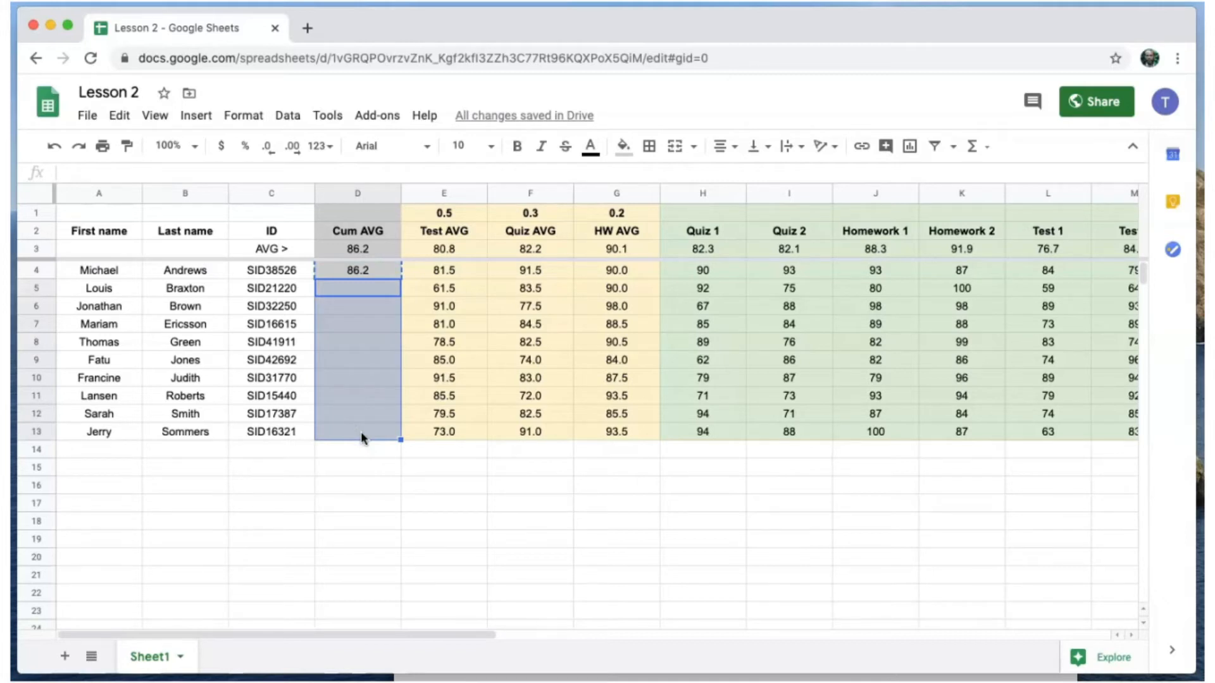
key("super+v")
left_click(358, 485)
Examine the formulas in D4 through D8, checking how their cell references shift from row to row.
mouse_move(368, 294)
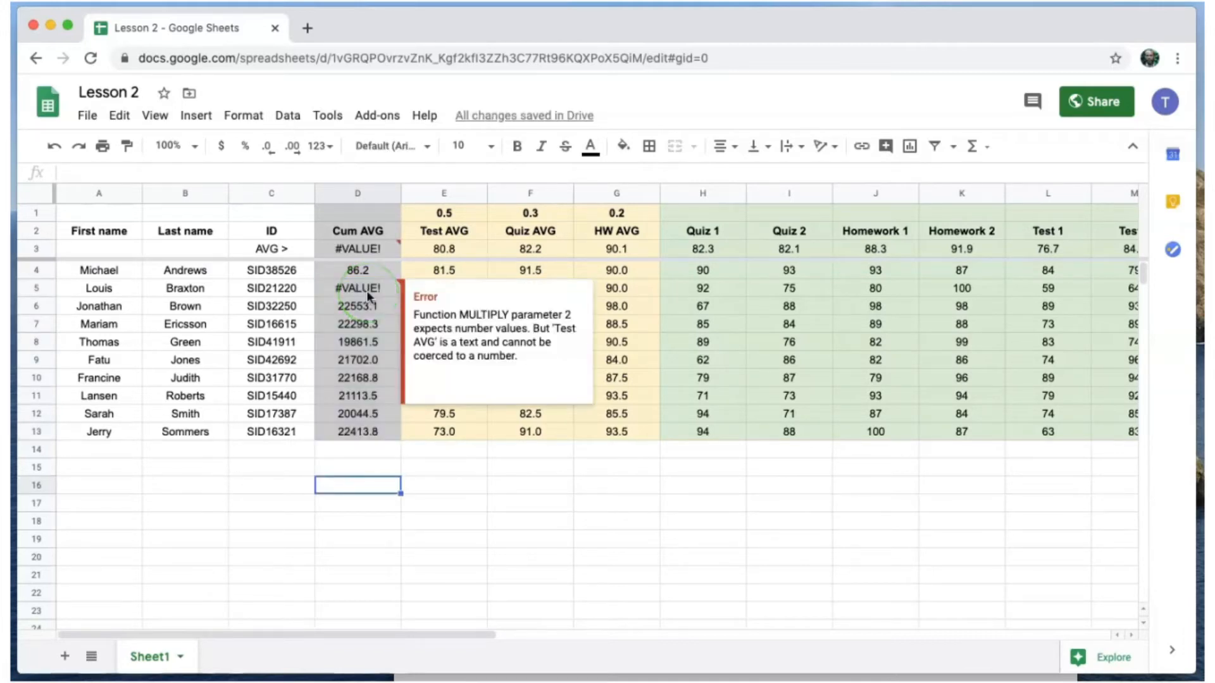
left_click(369, 504)
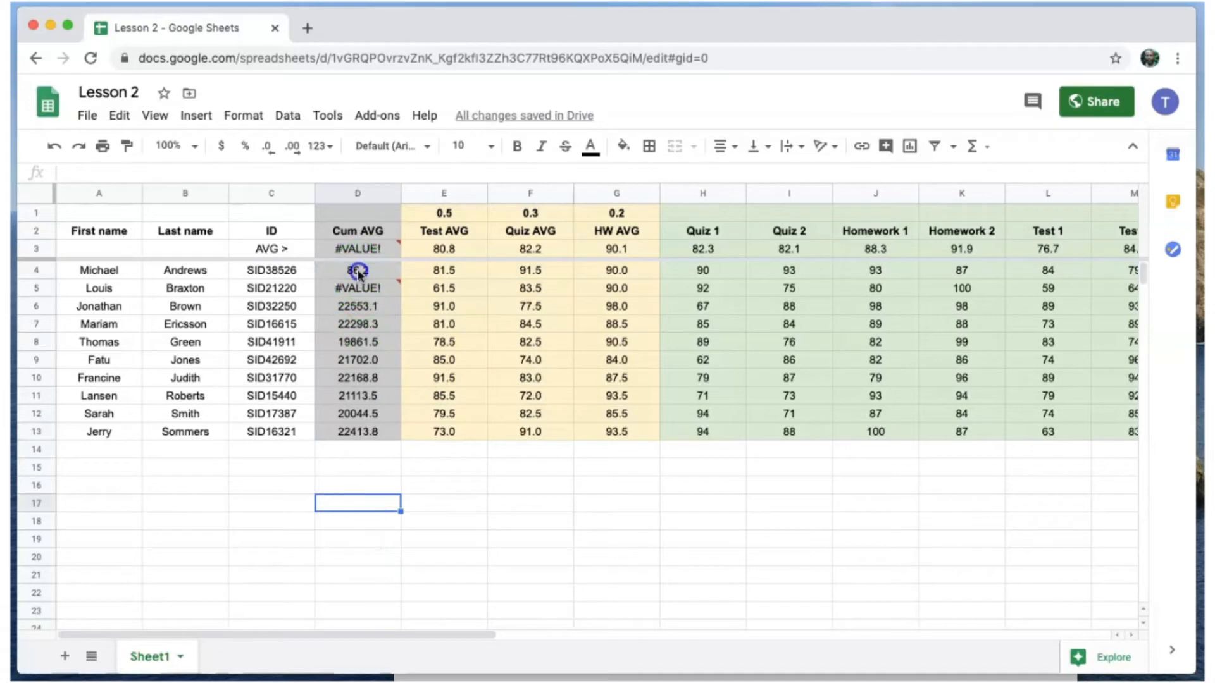
left_click(358, 272)
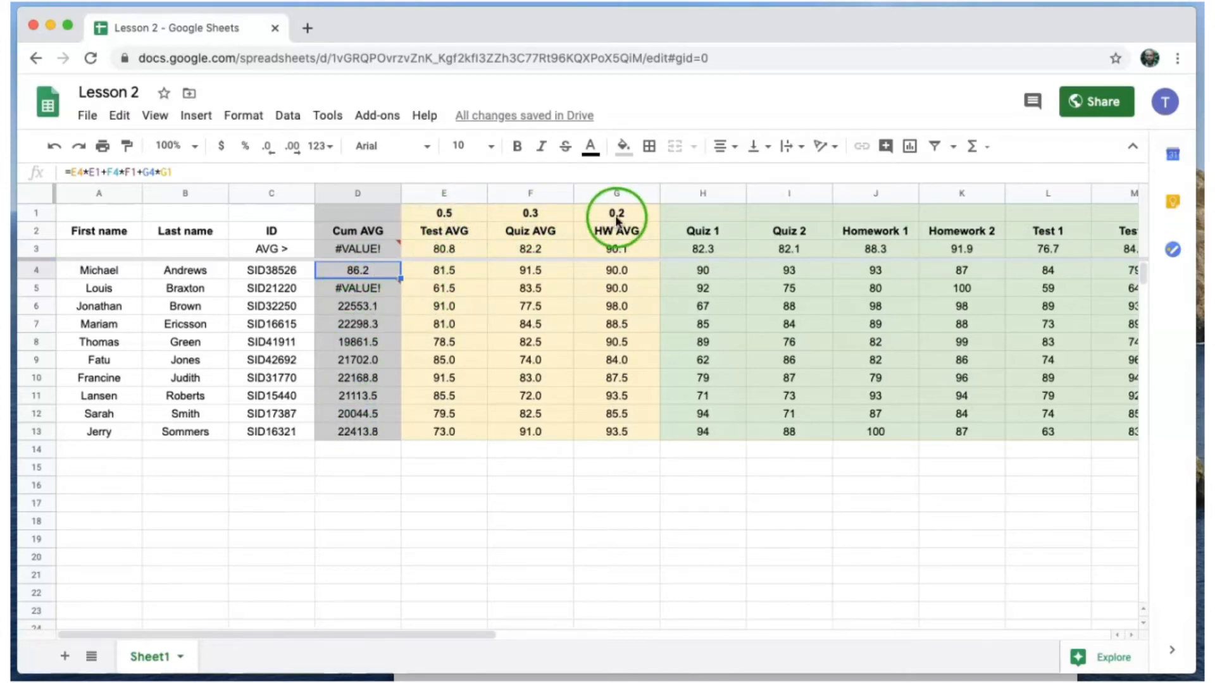
left_click(357, 288)
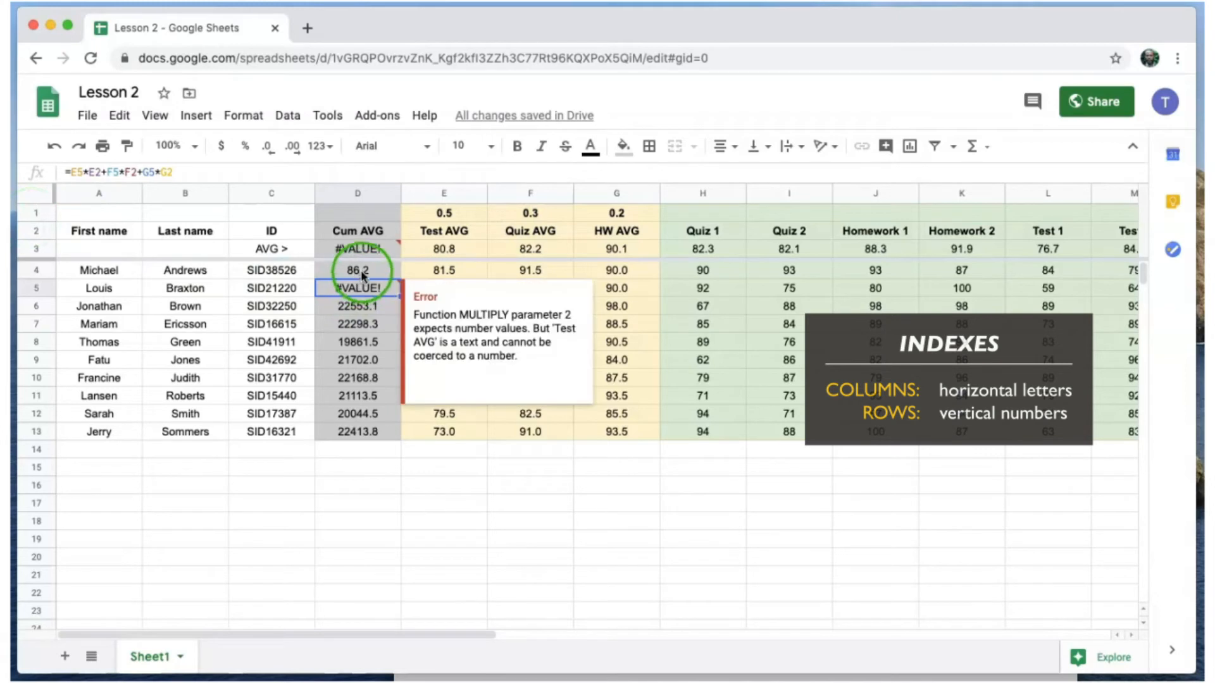
left_click(351, 307)
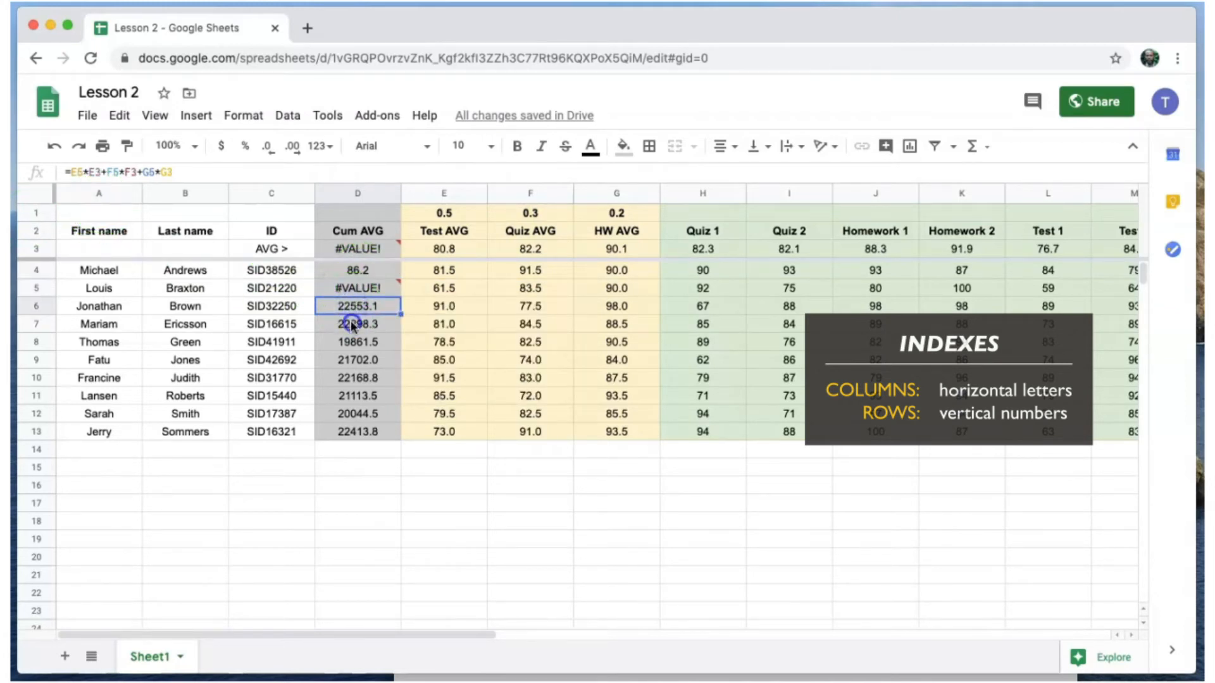
left_click(352, 326)
left_click(357, 346)
left_click(406, 539)
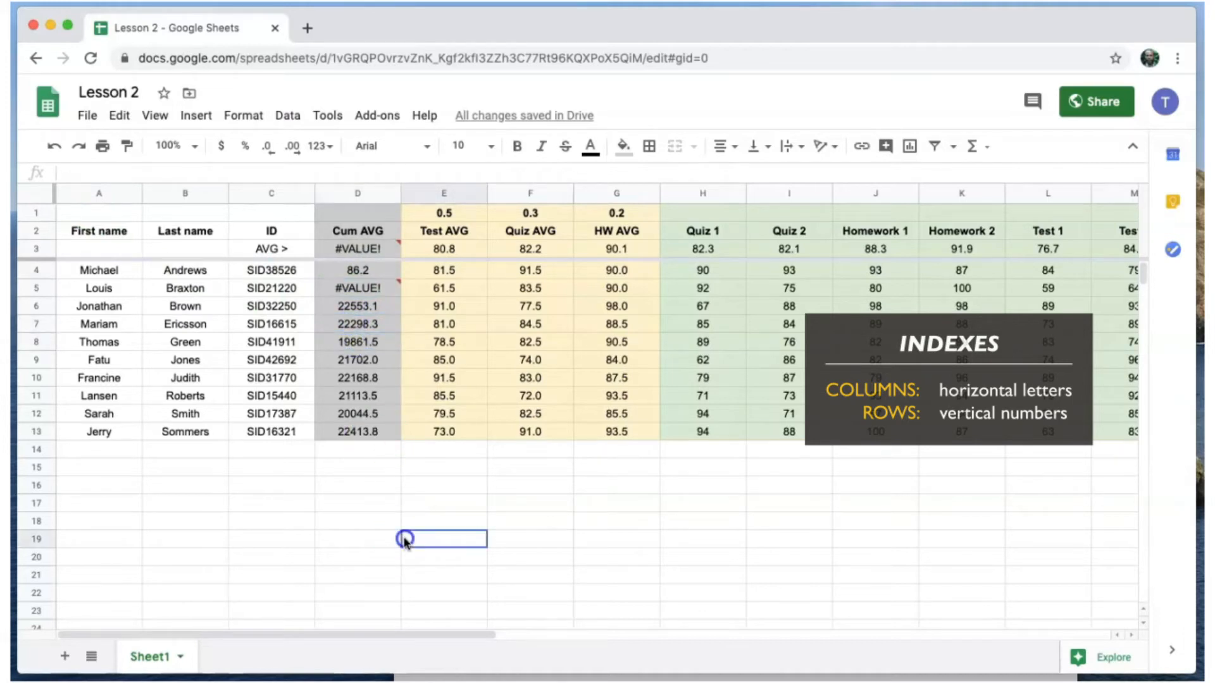
Lock the weight rows in the D4 formula so it reads =E4*E$1+F4*F$1+G4*G$1.
left_click(358, 270)
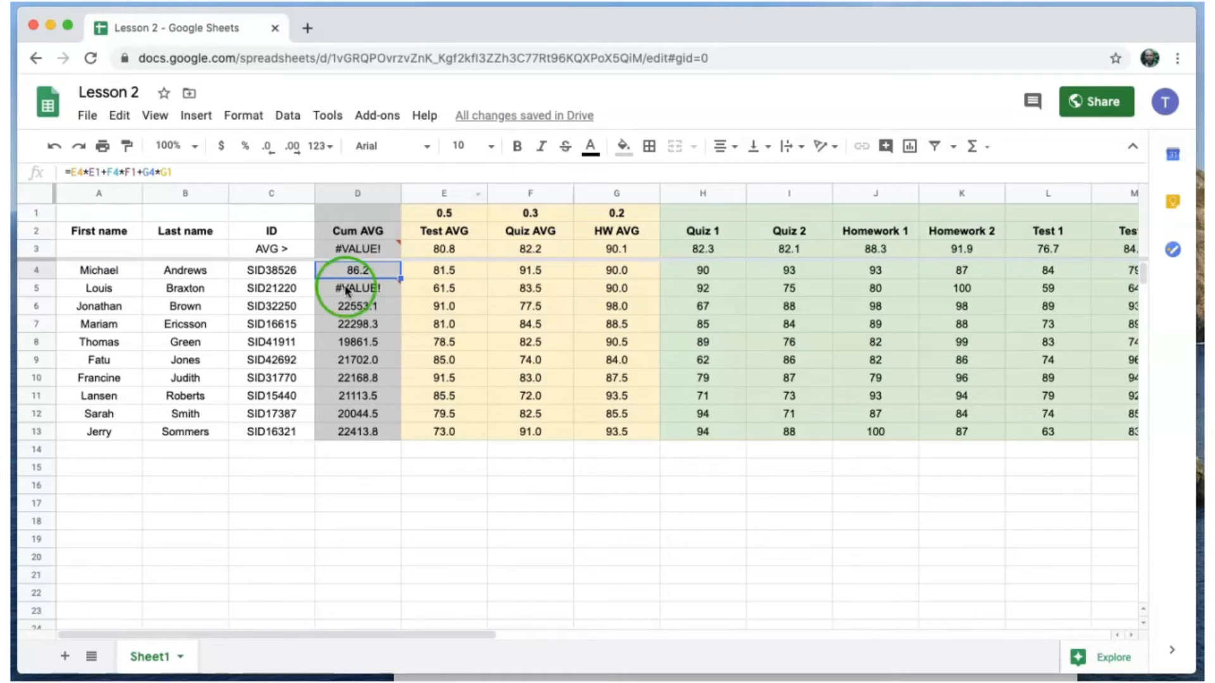
left_click(95, 171)
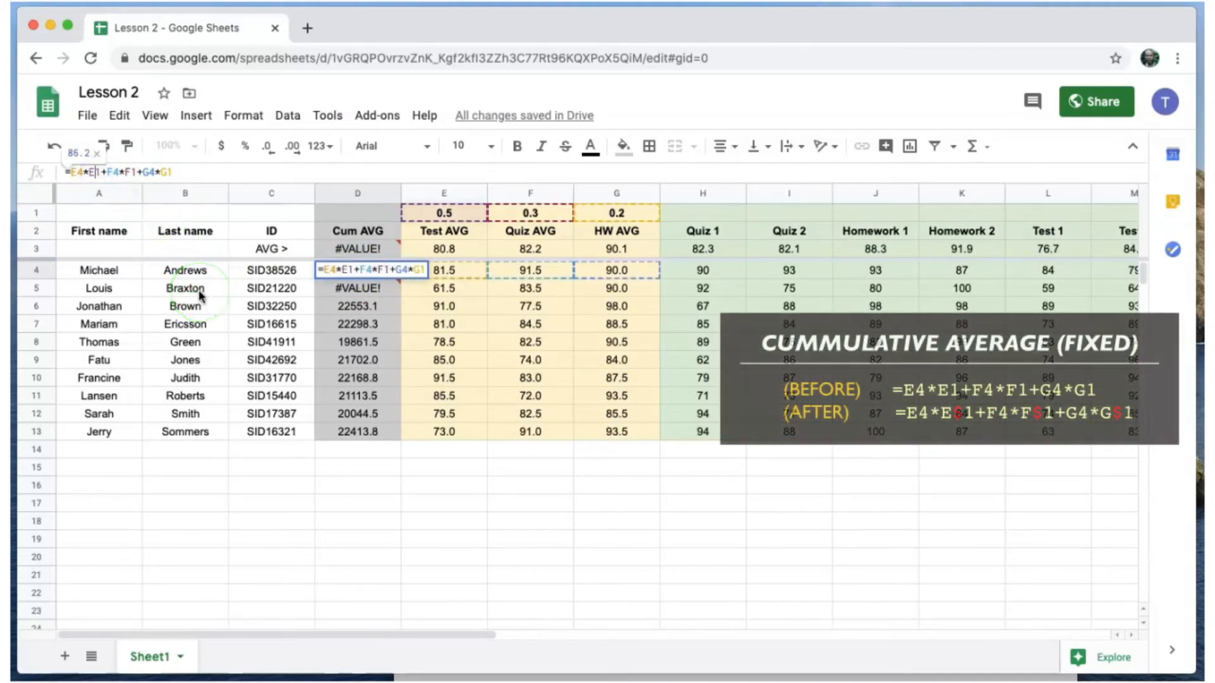
type("$")
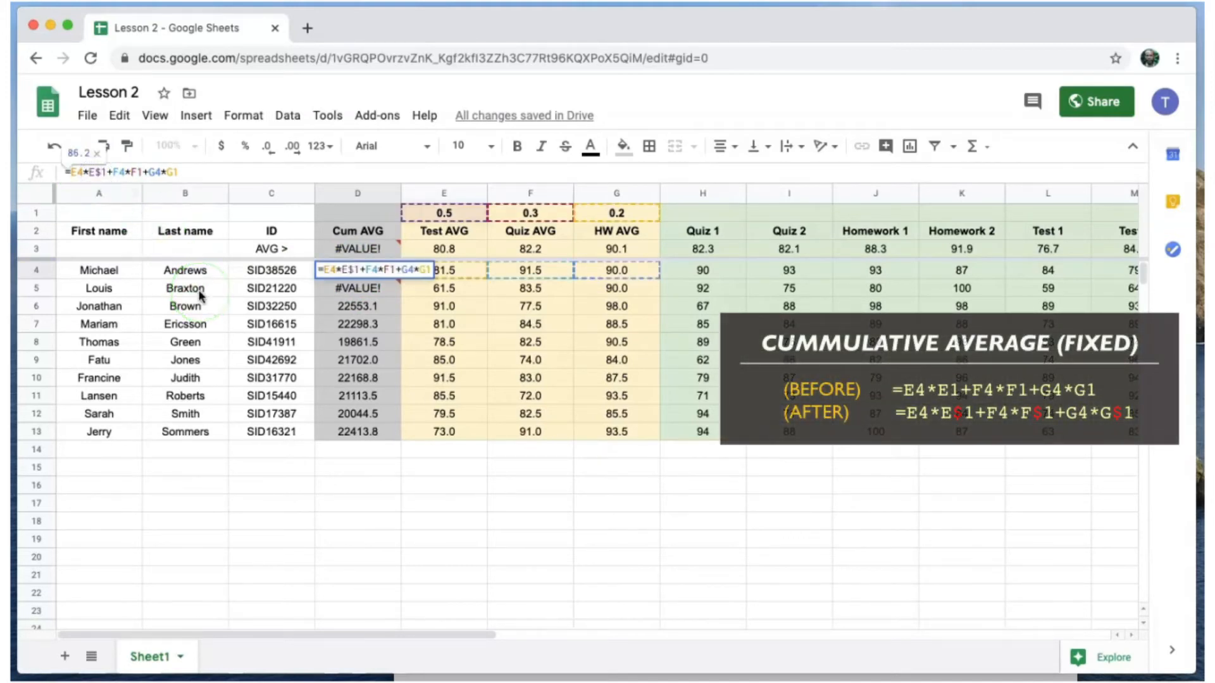
left_click(139, 173)
type("$")
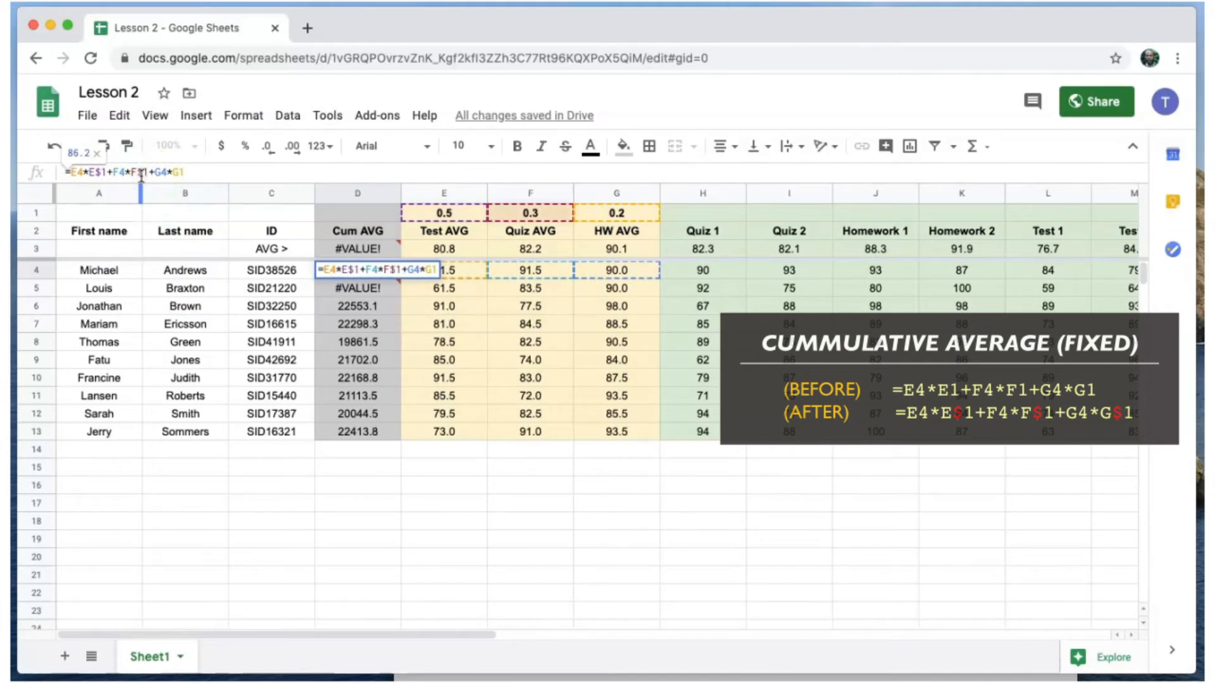
left_click(181, 171)
type("$")
key("Return")
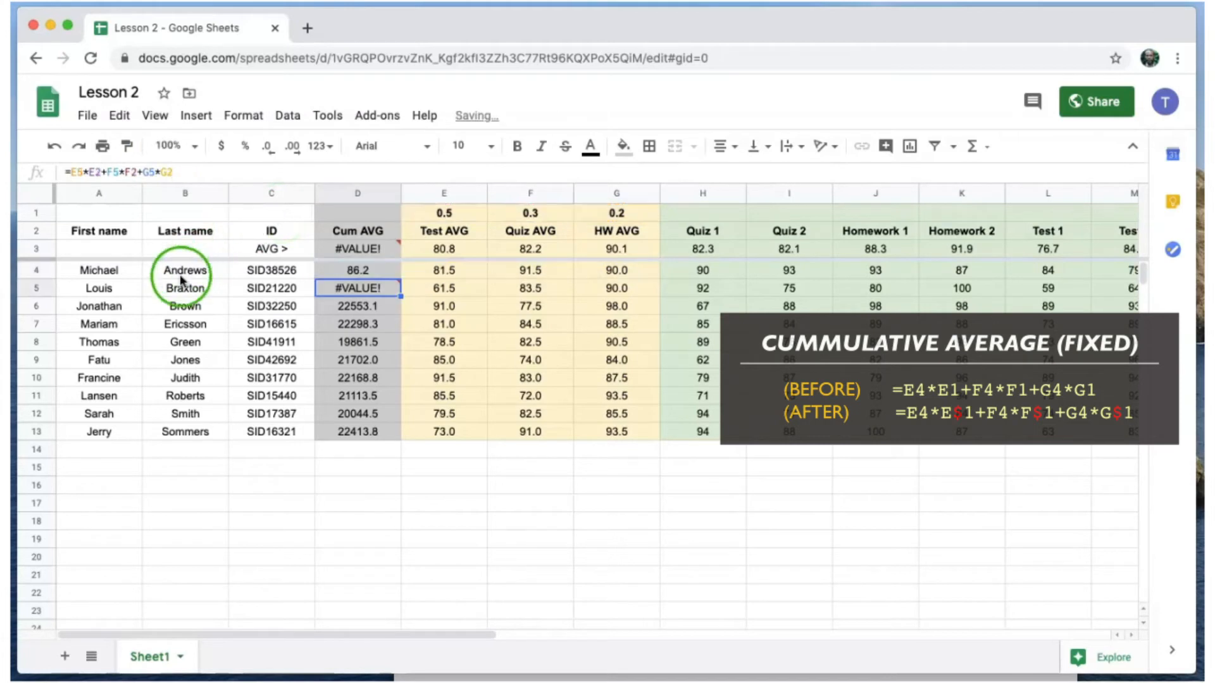
Copy the row-locked weighted average formula from D4 over cells D5:D13.
left_click(376, 272)
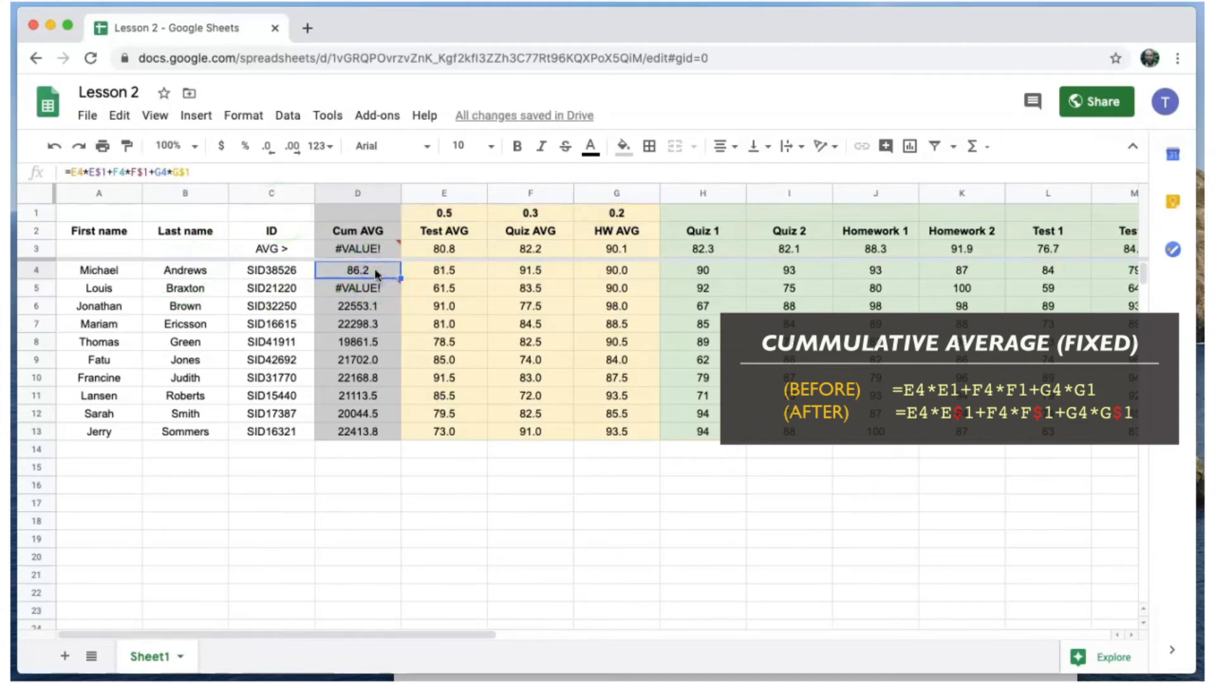
key("ctrl+c")
left_click_drag(374, 286, 376, 433)
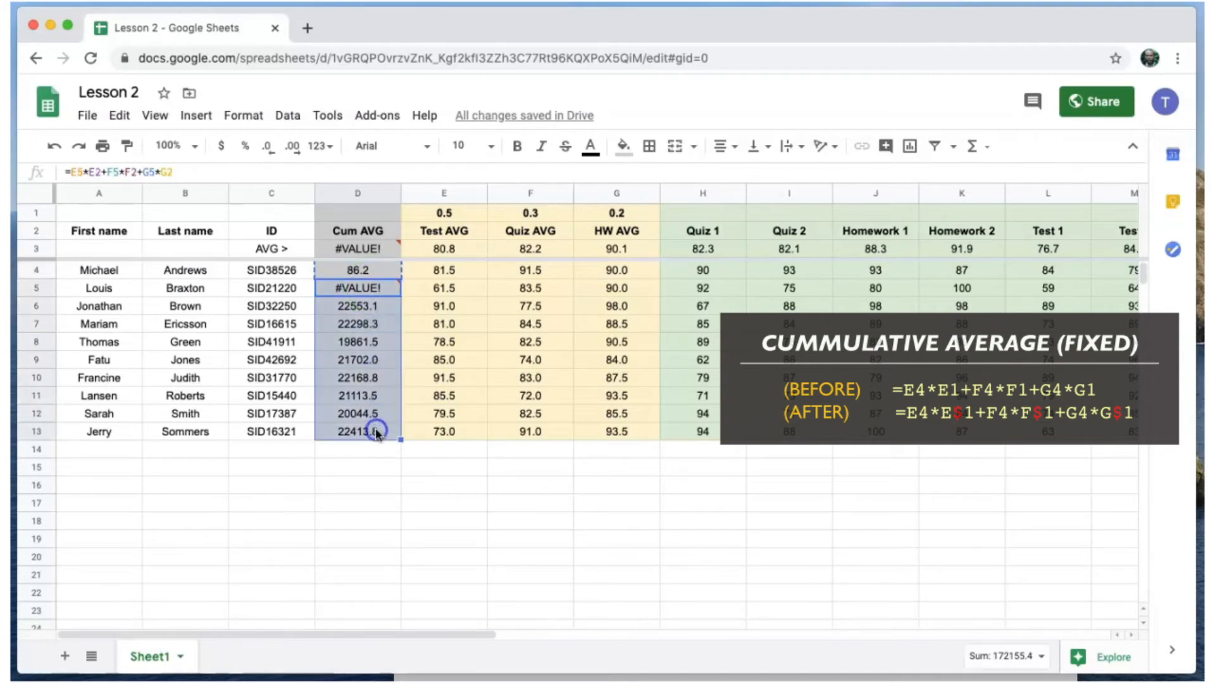
key("ctrl+v")
left_click_drag(444, 213, 609, 217)
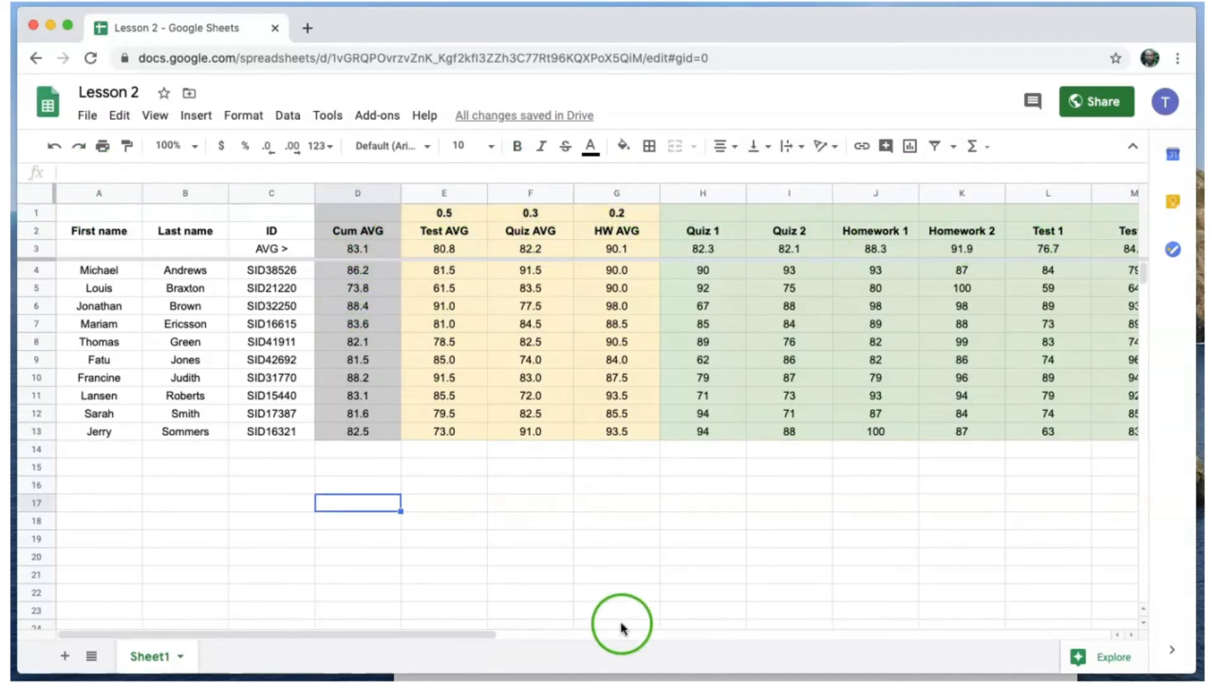
Select the whole sheet and fit all column widths to their contents.
left_click(39, 200)
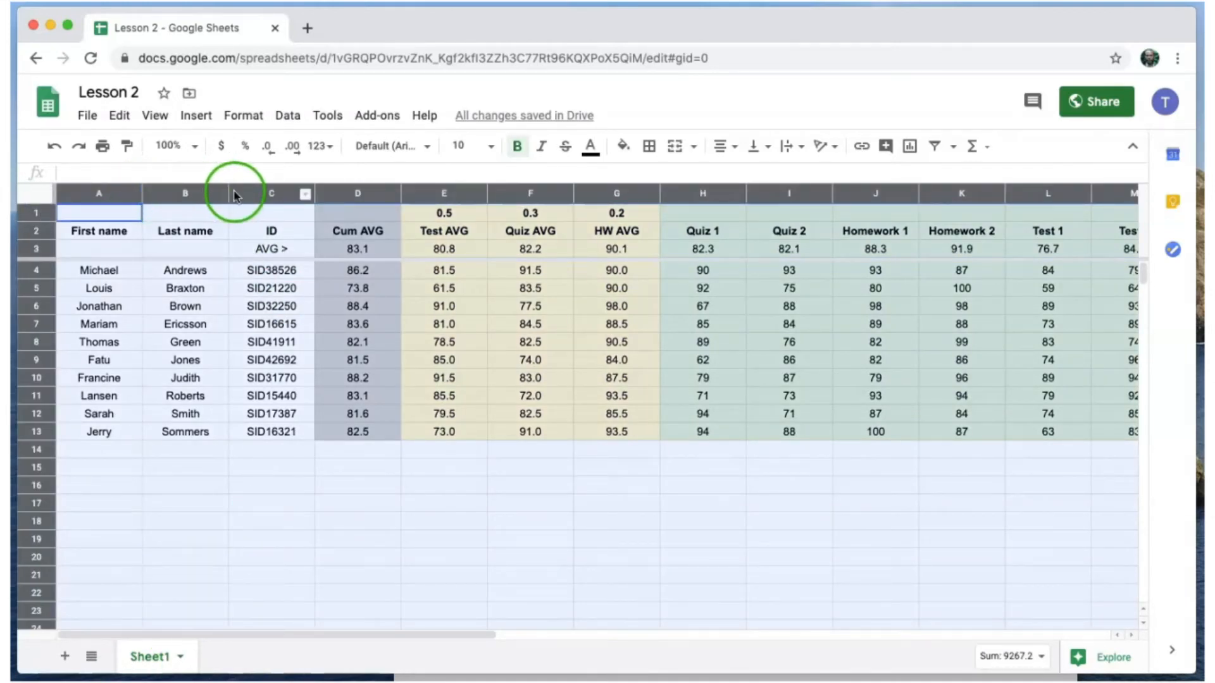
double_click(315, 190)
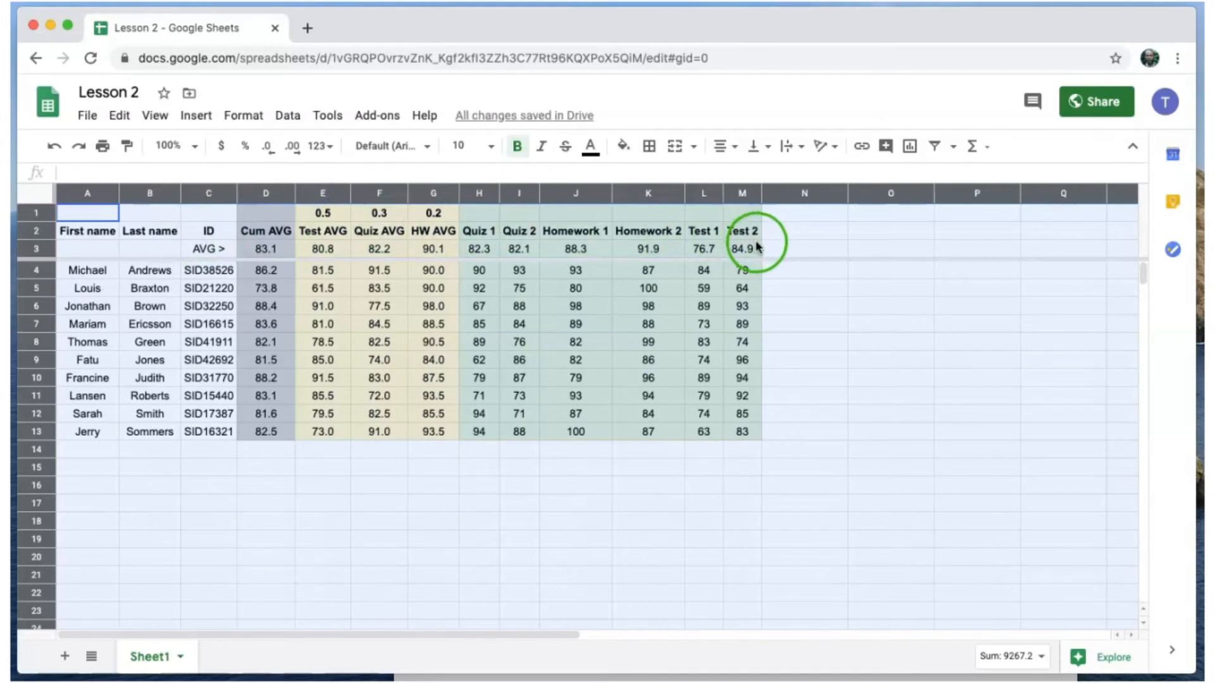
Shorten the homework headers to HW1 in cell J2 and HW2 in cell K2.
left_click(571, 231)
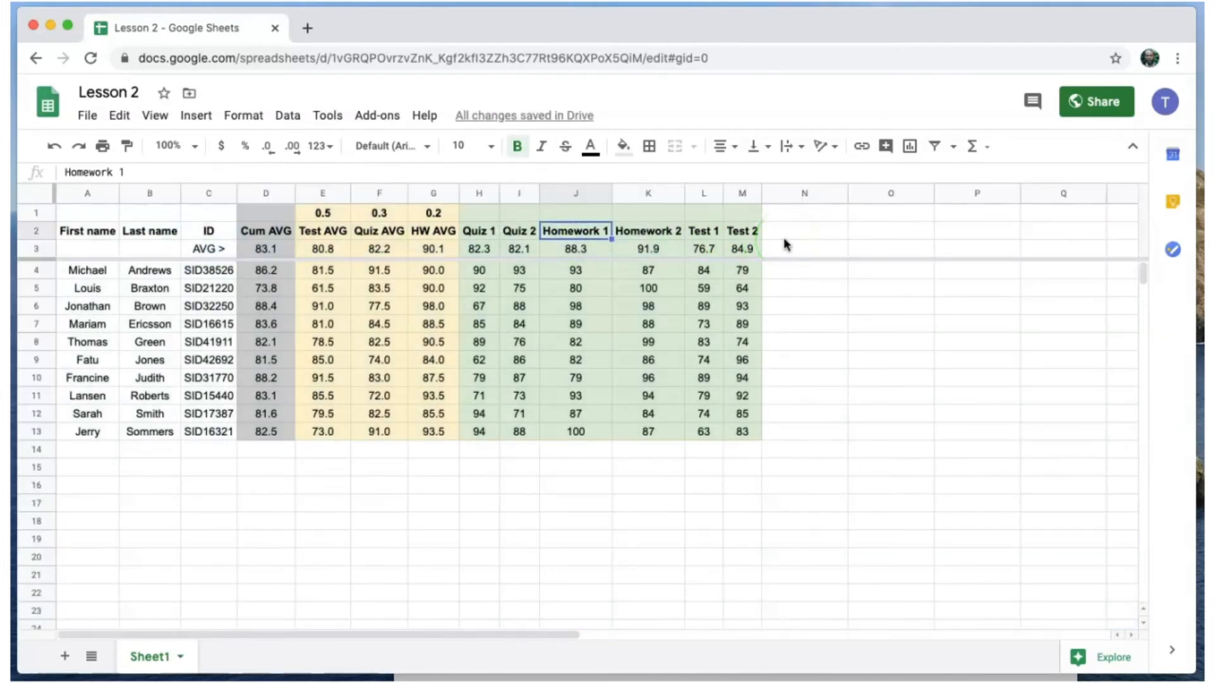
type("HW")
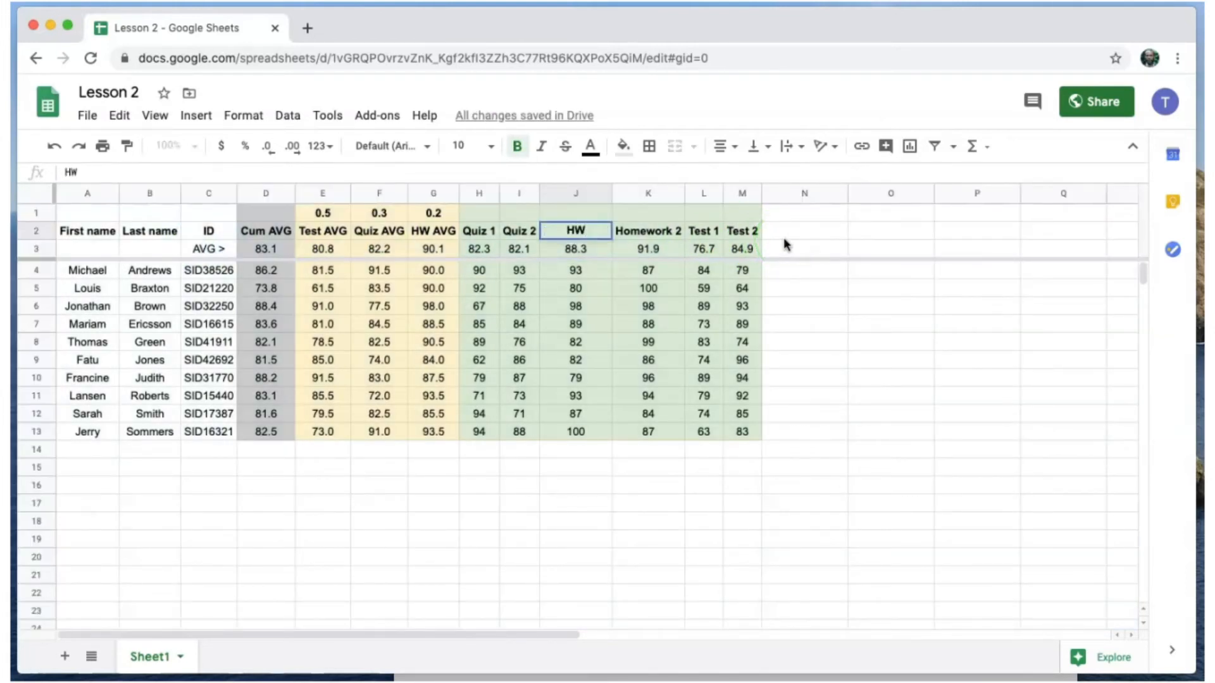
type("1")
key("Tab")
type("HW2")
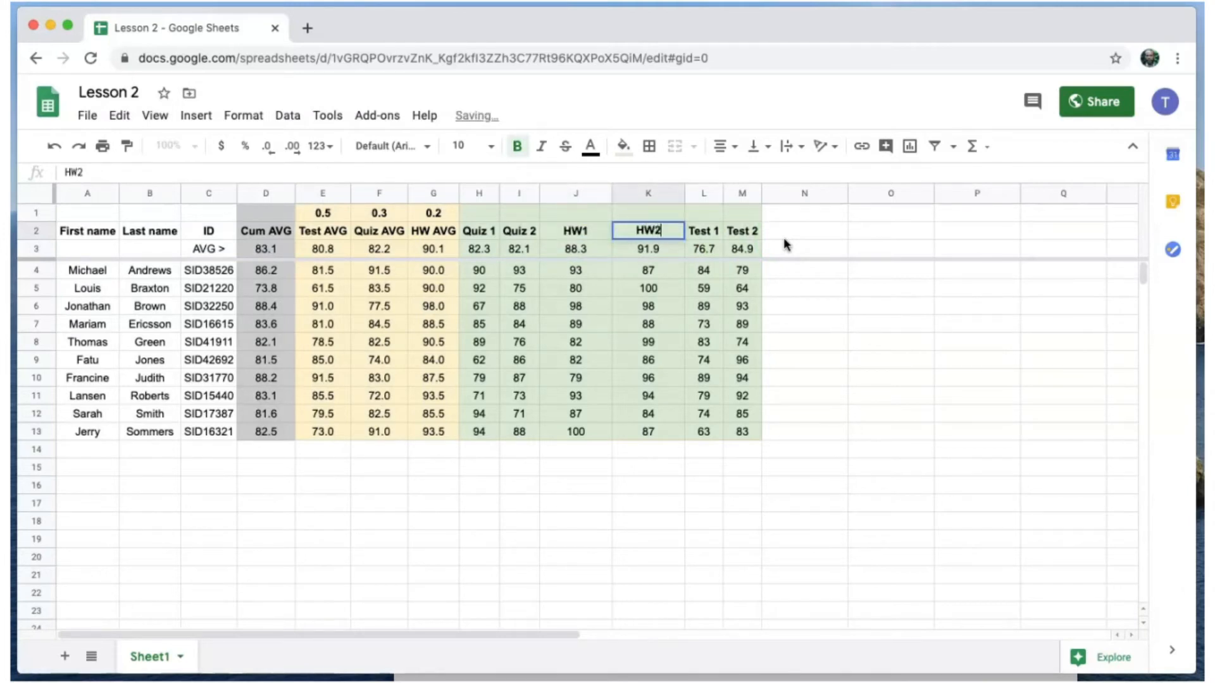
key("Return")
Fit columns J and K to their contents and widen columns D to M slightly to one equal width.
left_click_drag(572, 193, 645, 192)
double_click(685, 190)
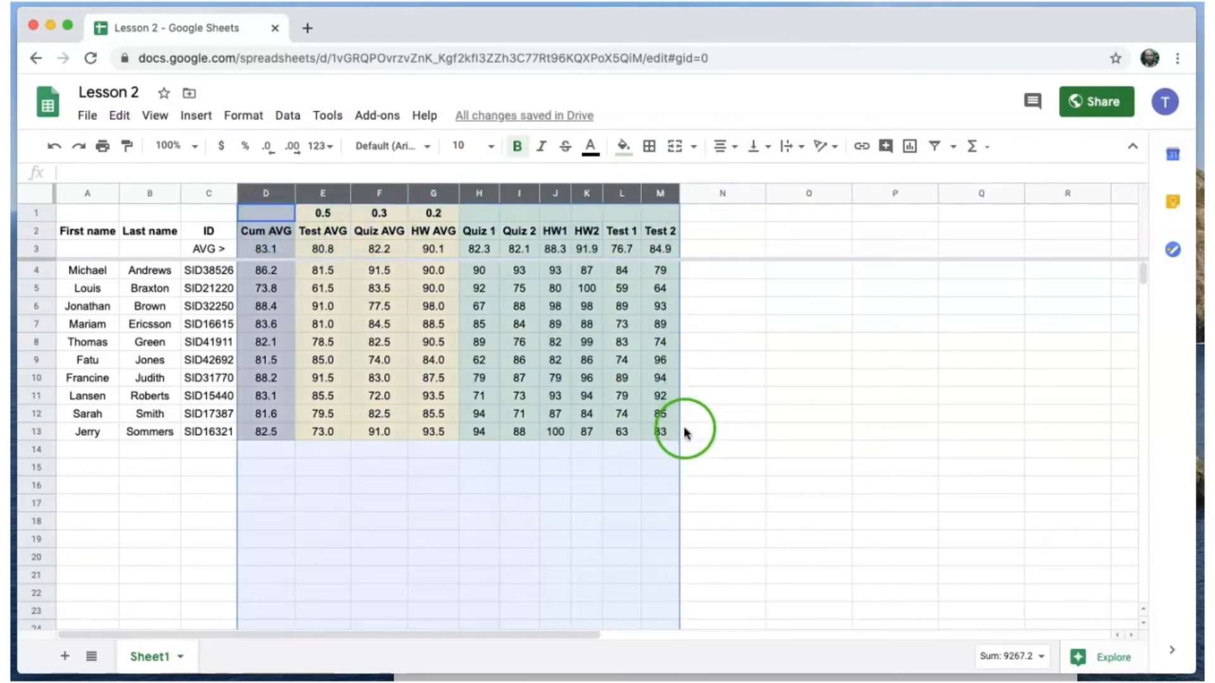
left_click_drag(293, 189, 298, 191)
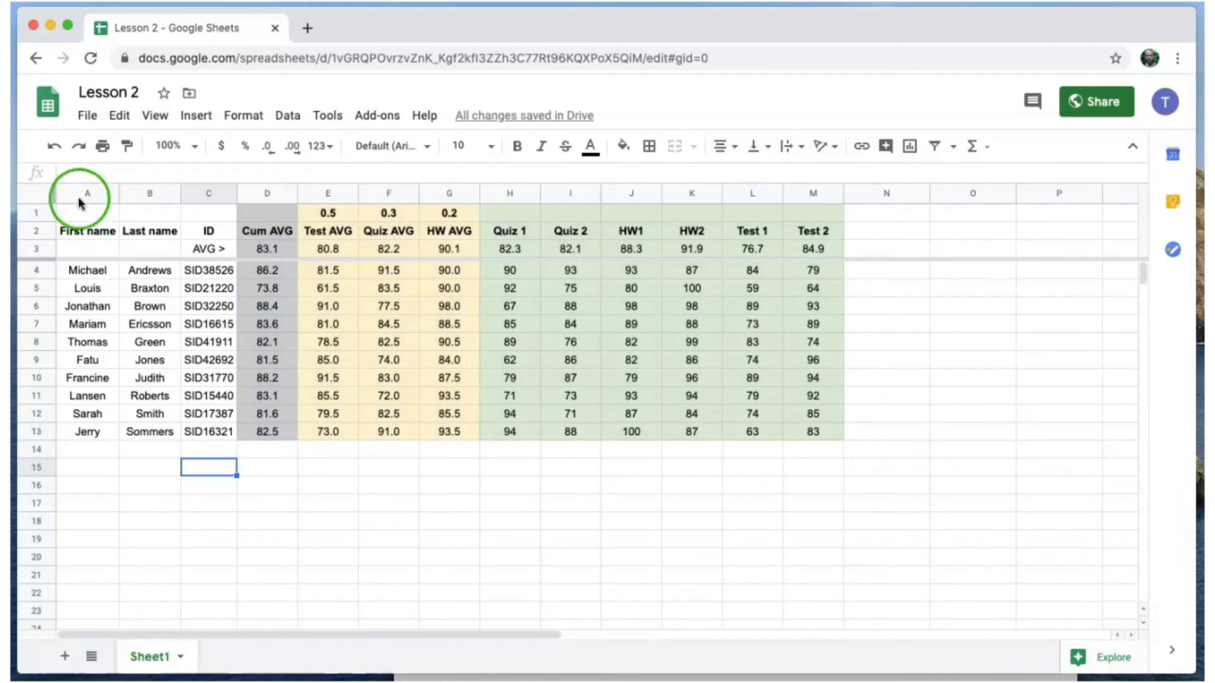
Give columns A to C one equal width and shorten the name headers to First in A2 and Last in B2.
left_click_drag(80, 193, 245, 188)
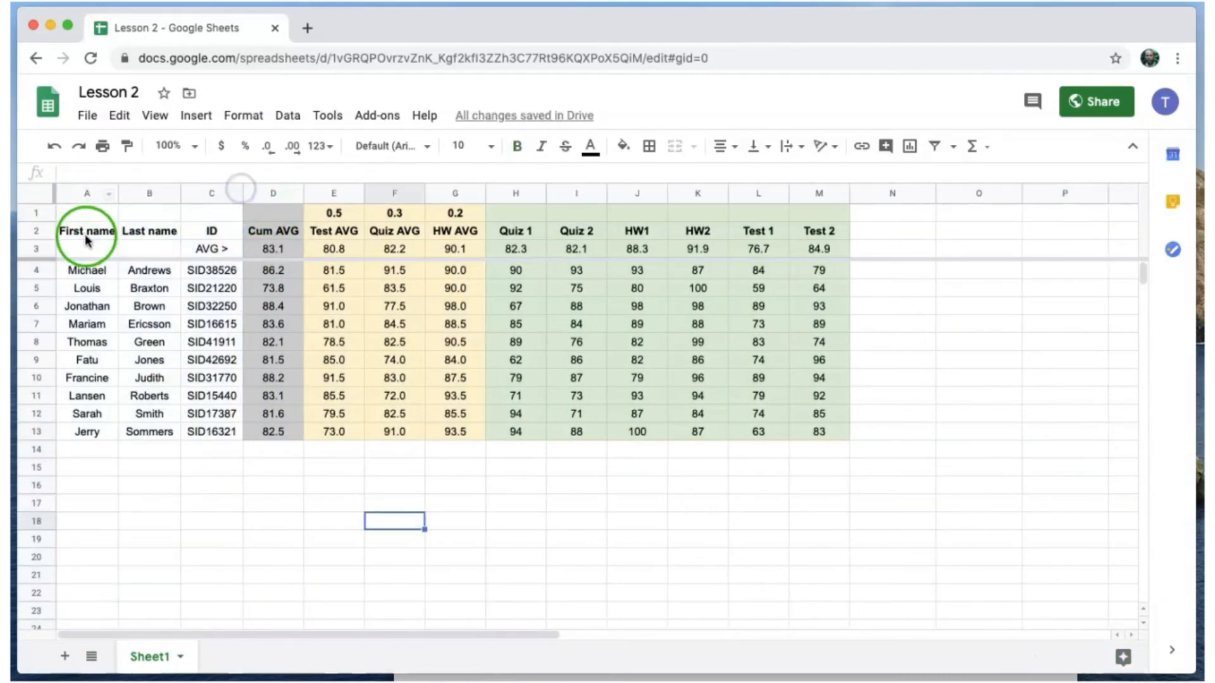
left_click(90, 233)
type("Fi")
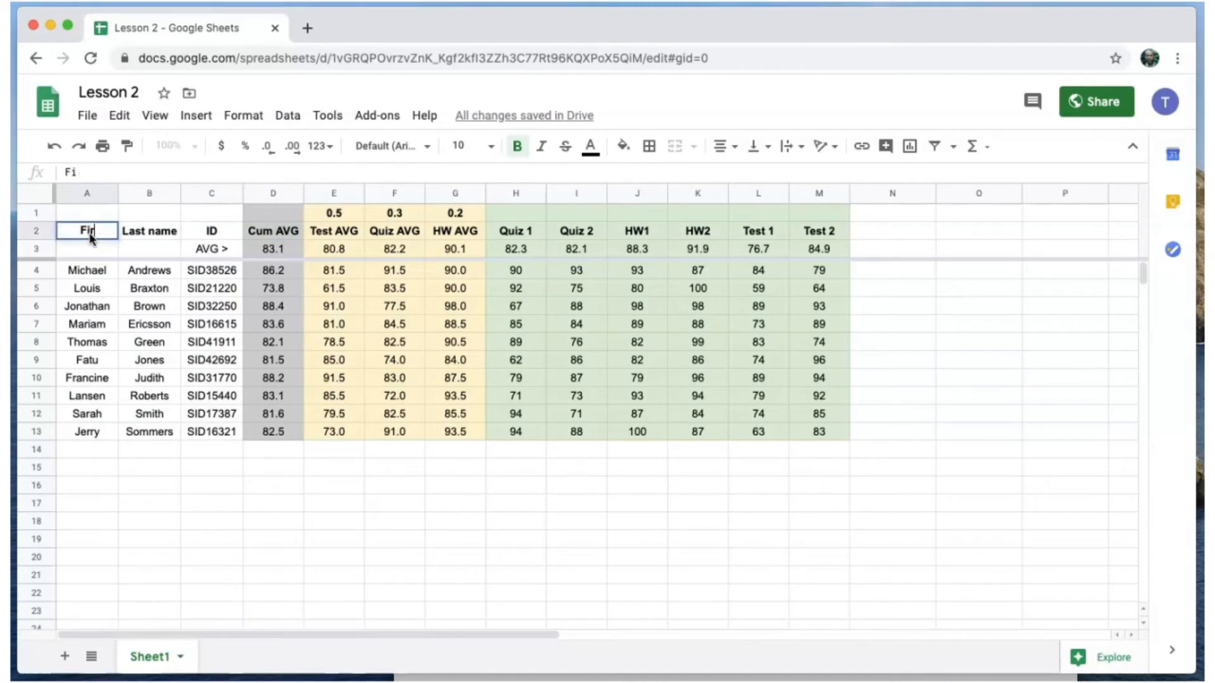
key("Tab")
type("L")
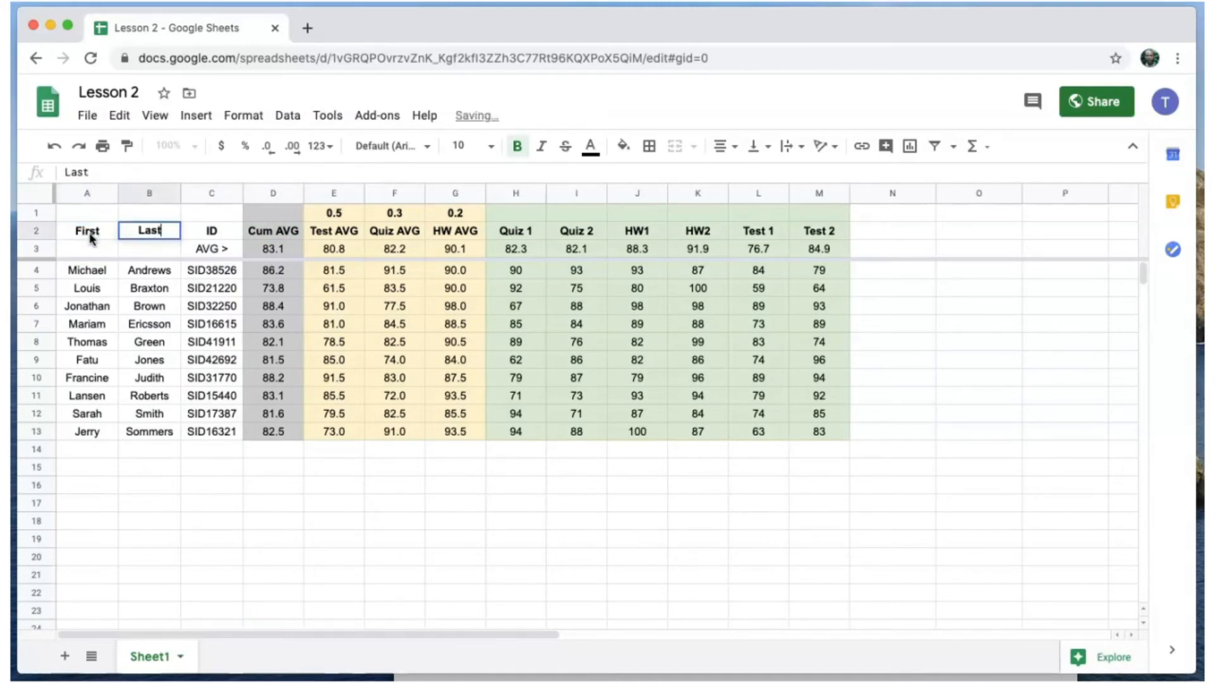
type("ast")
left_click(275, 542)
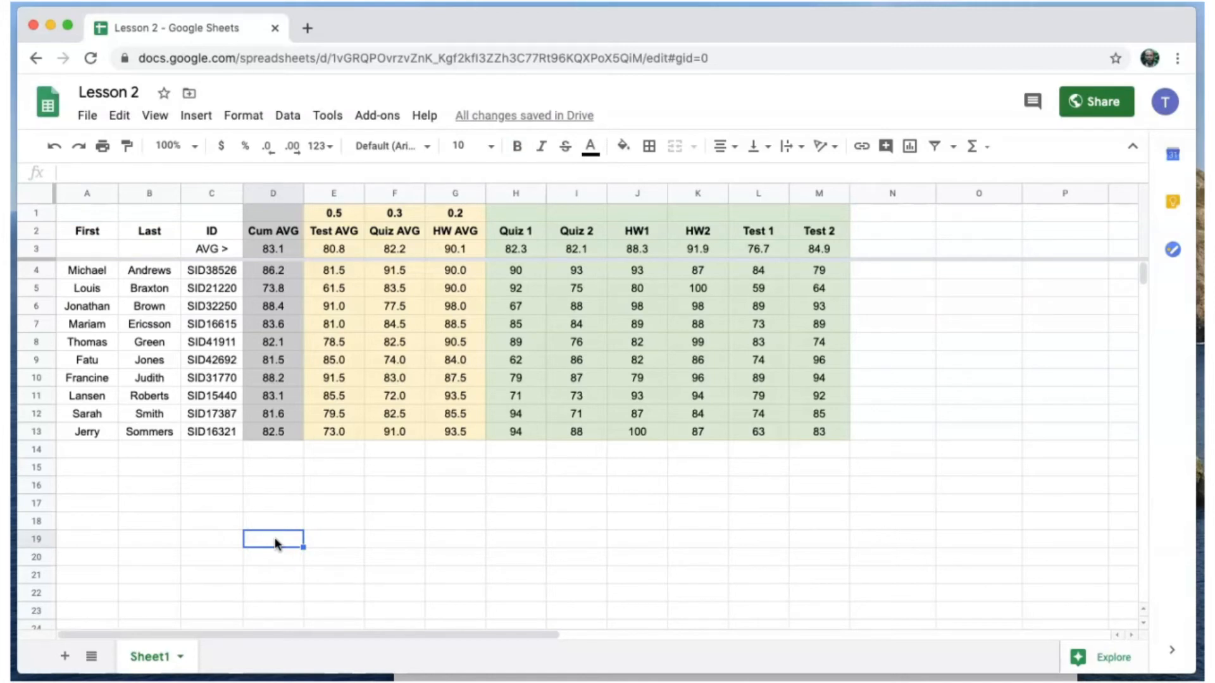
Insert one blank column to the left of the Cum AVG column.
right_click(272, 193)
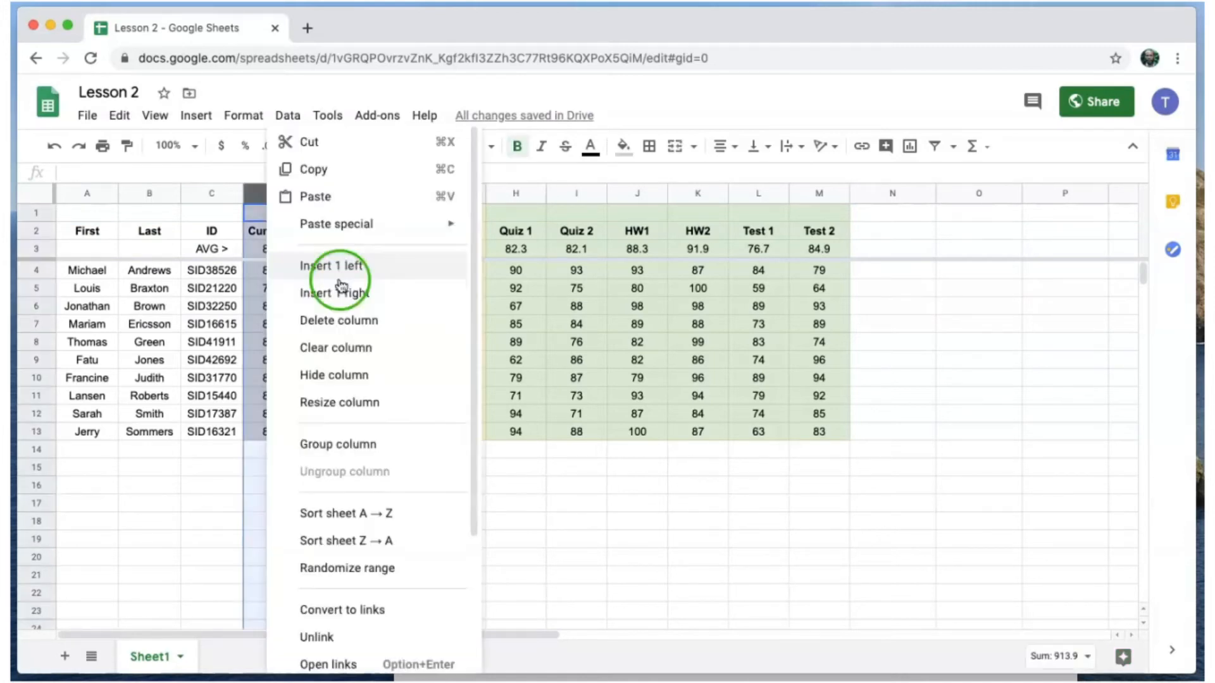
left_click(339, 264)
left_click(455, 484)
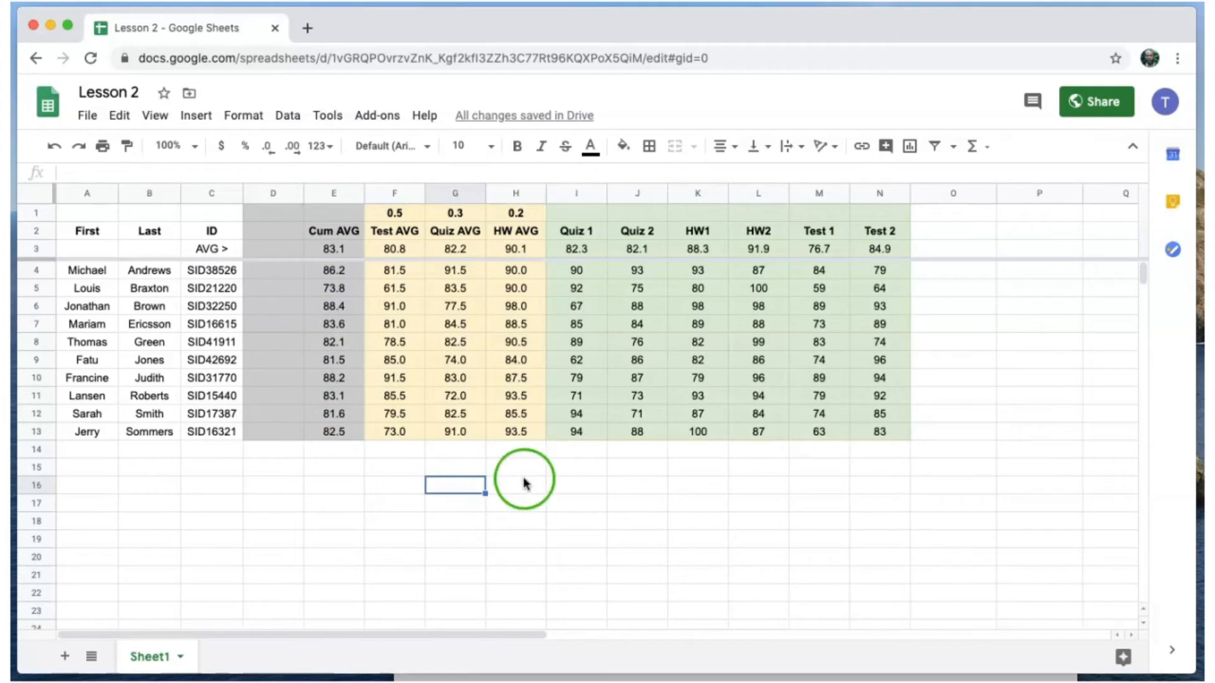
Change the row 10 student's scores to 43 for Quiz 1, 65 for Test 2 and 55 for Test 1.
left_click(579, 378)
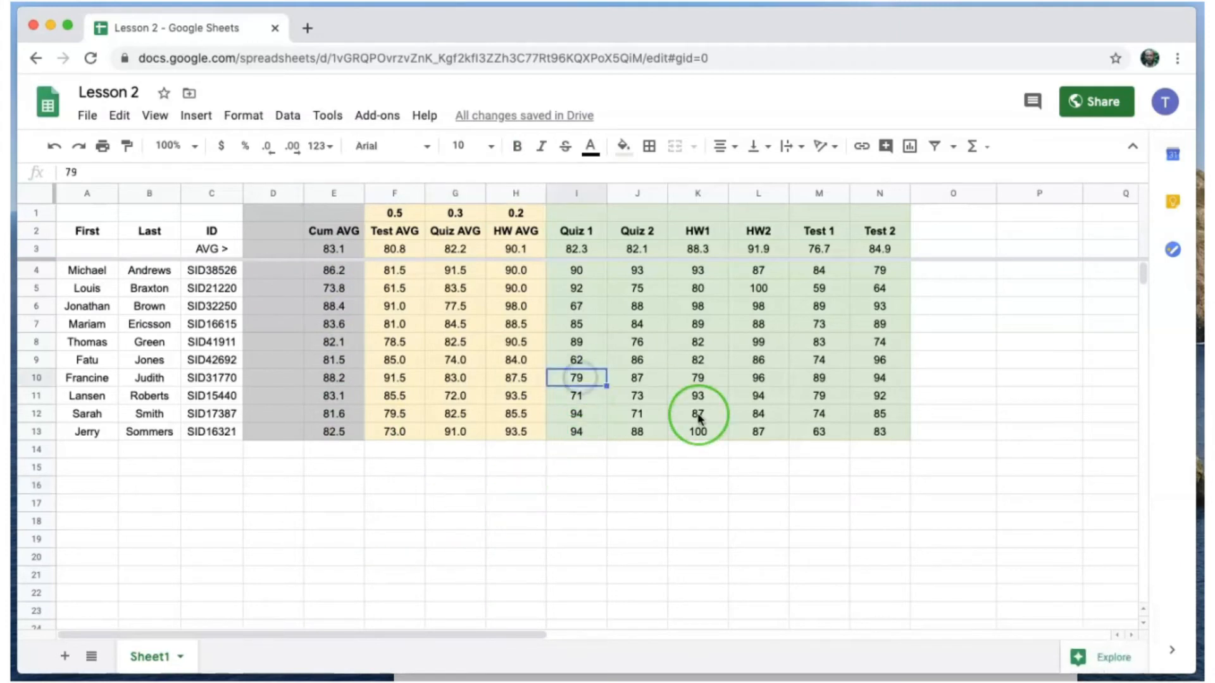
type("43")
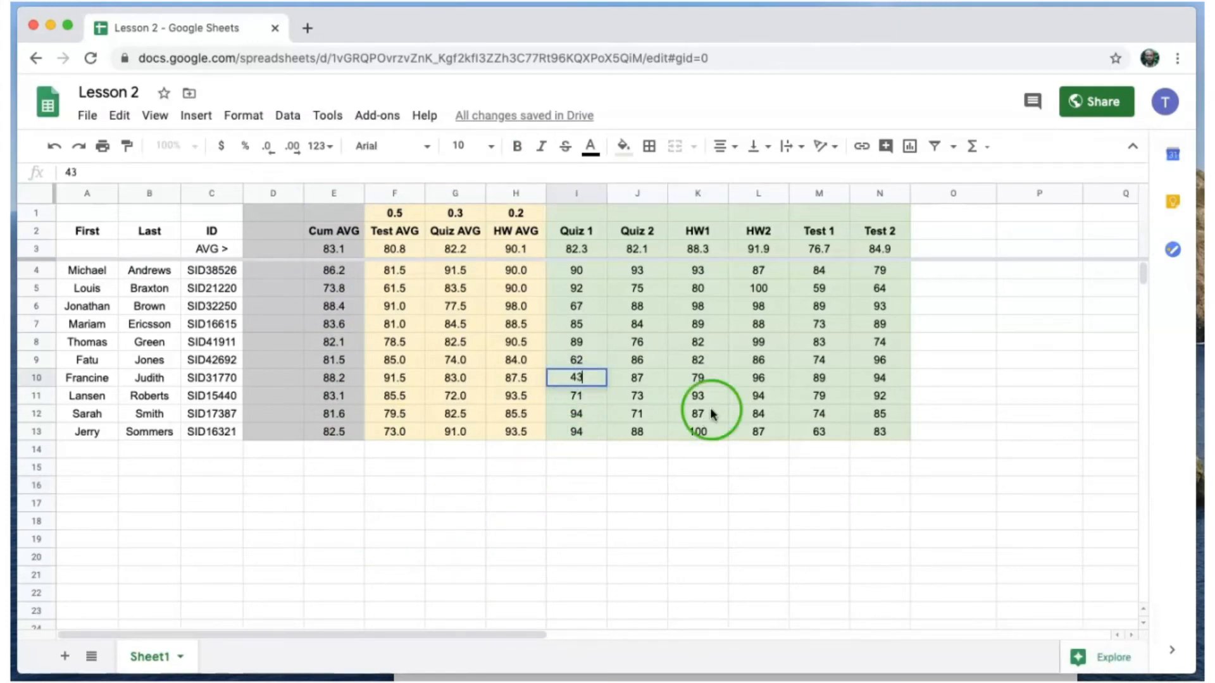
left_click(880, 379)
type("65")
key("Return")
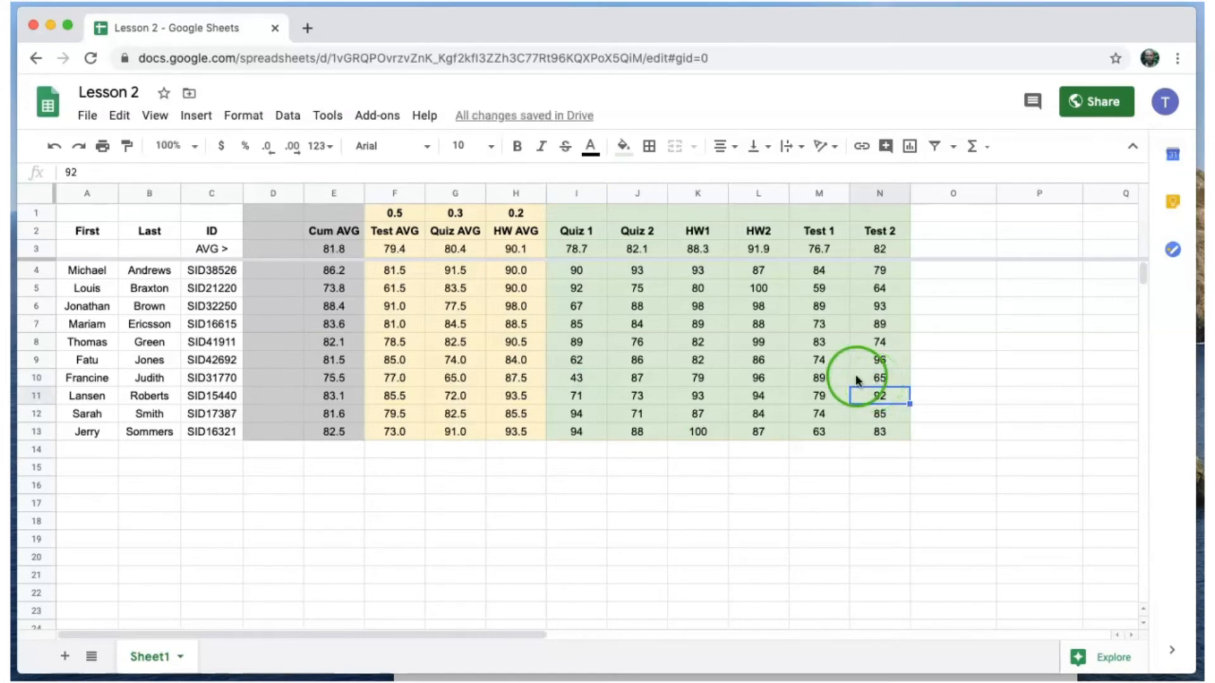
left_click(819, 378)
type("55")
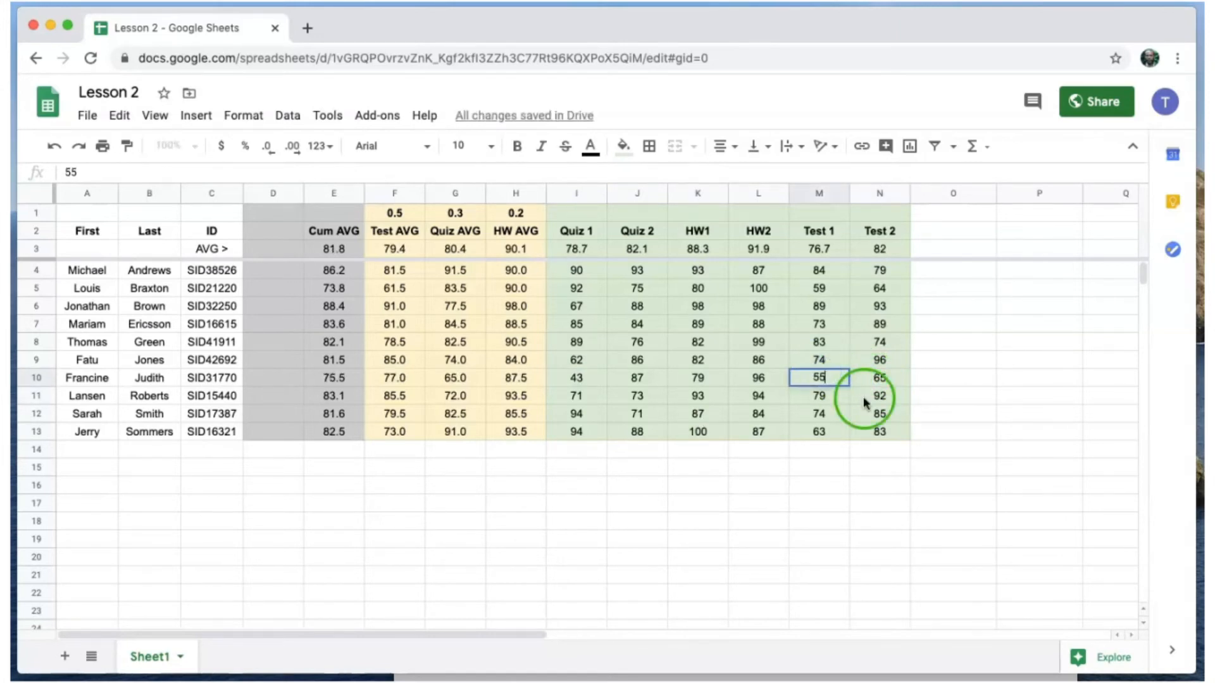
key("Return")
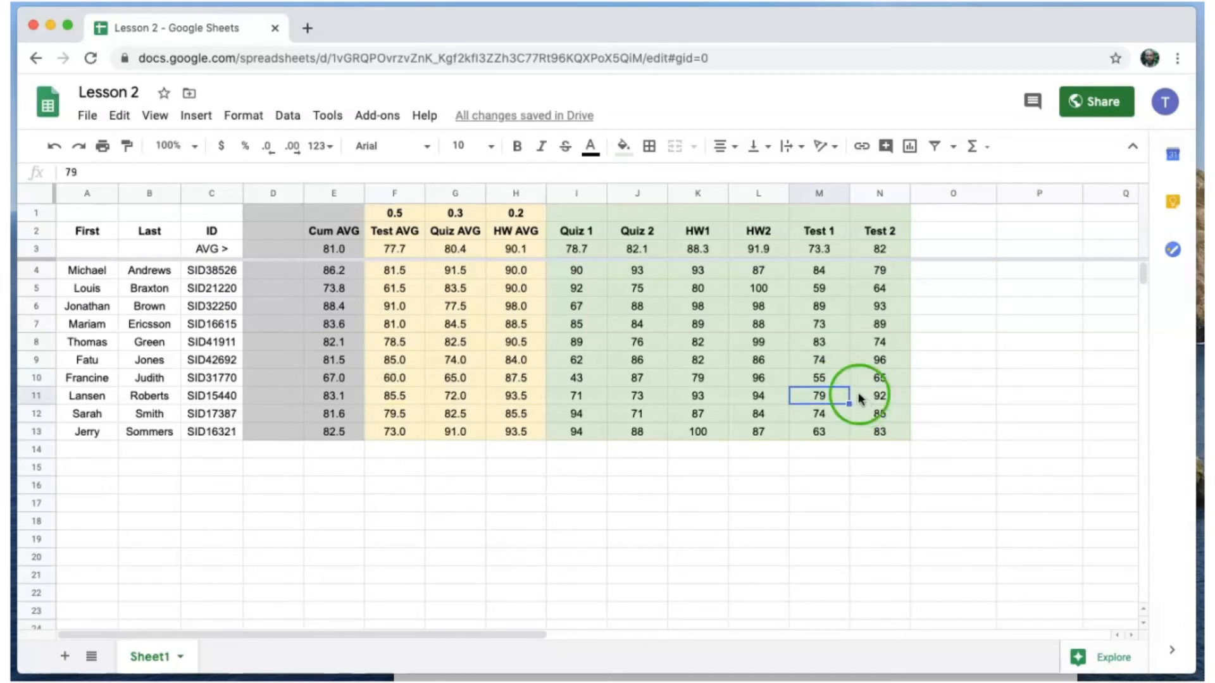
Change the row 8 student's scores to 35 for Test 1 and 45 for Test 2.
left_click(817, 342)
type("35")
key("Tab")
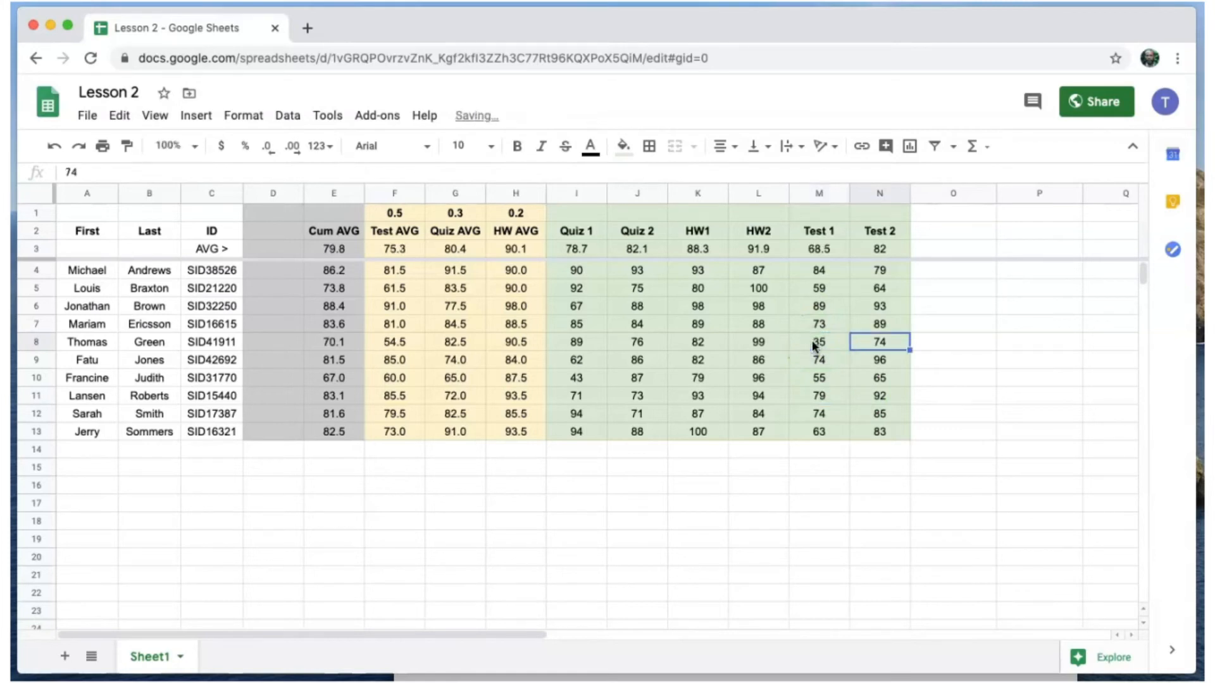
type("45")
key("Return")
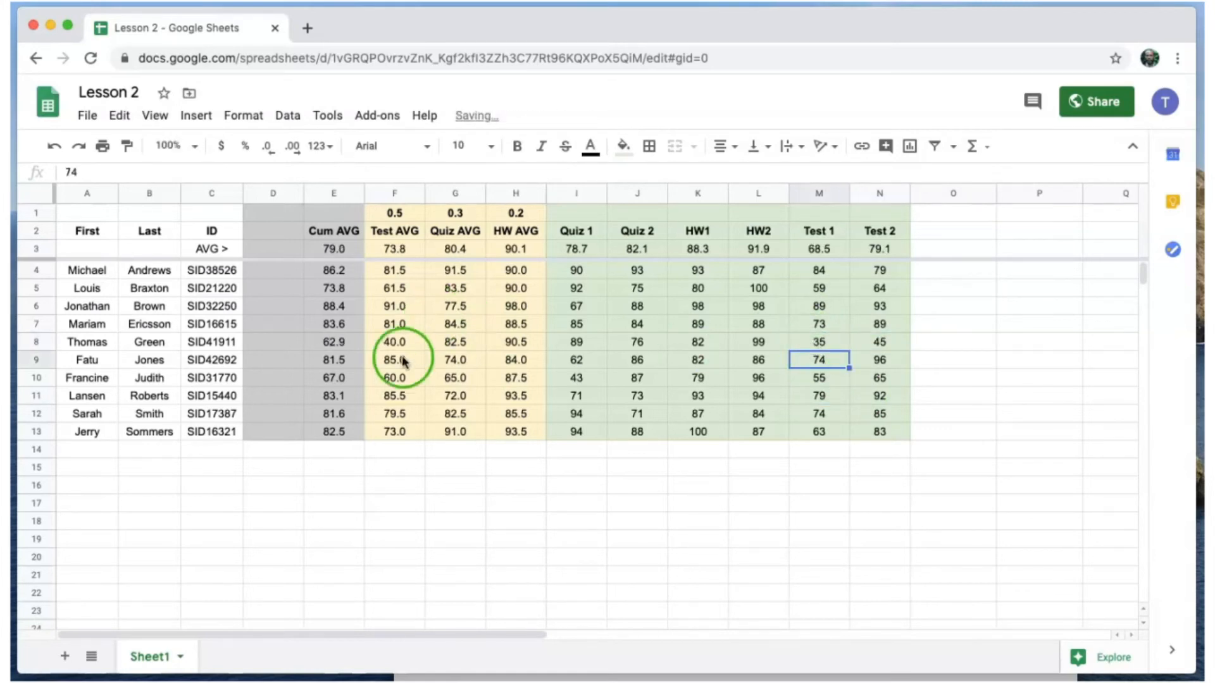
left_click(334, 503)
Add the header Letter in cell D2 of the new column.
left_click(292, 234)
type("Letter")
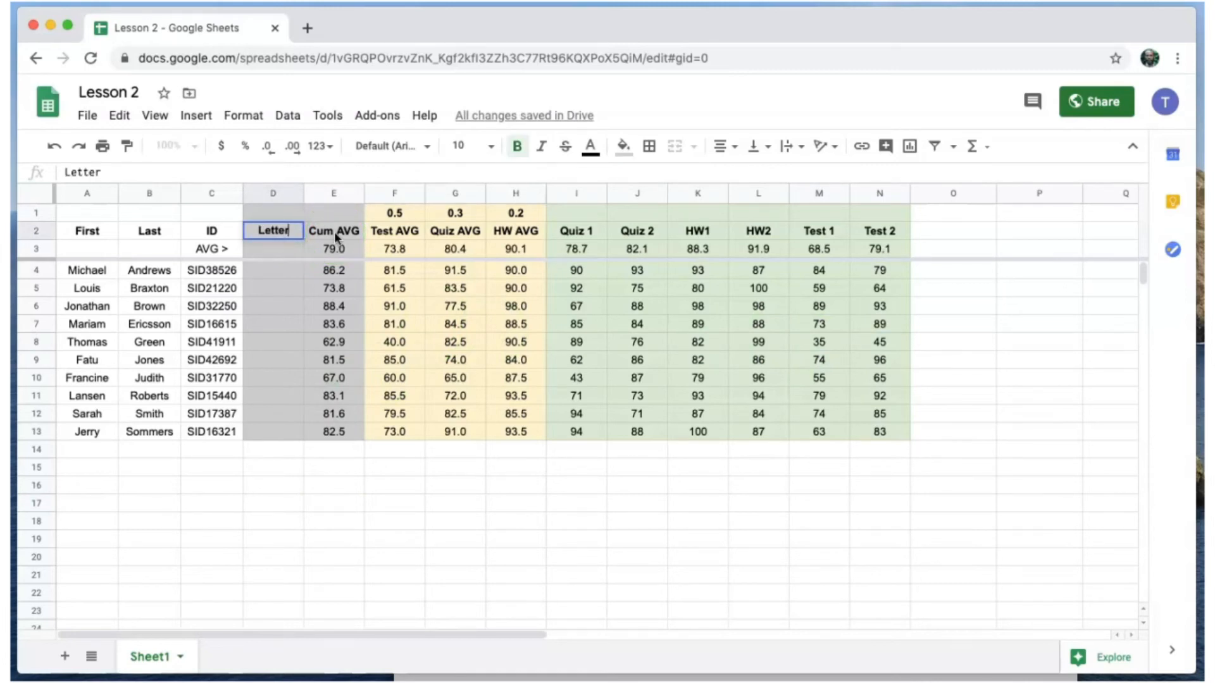
key("Return")
key("Down")
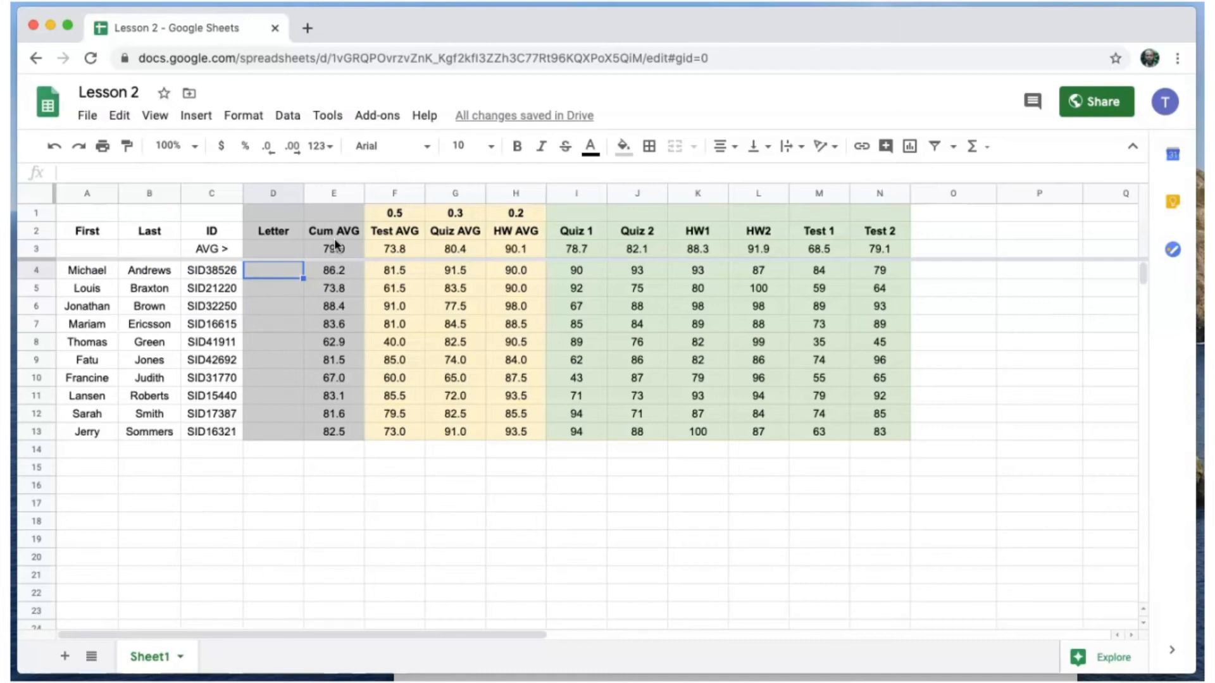
List the letter grades A, B, C, D and F in cells E17:E21 below the gradebook.
left_click(310, 503)
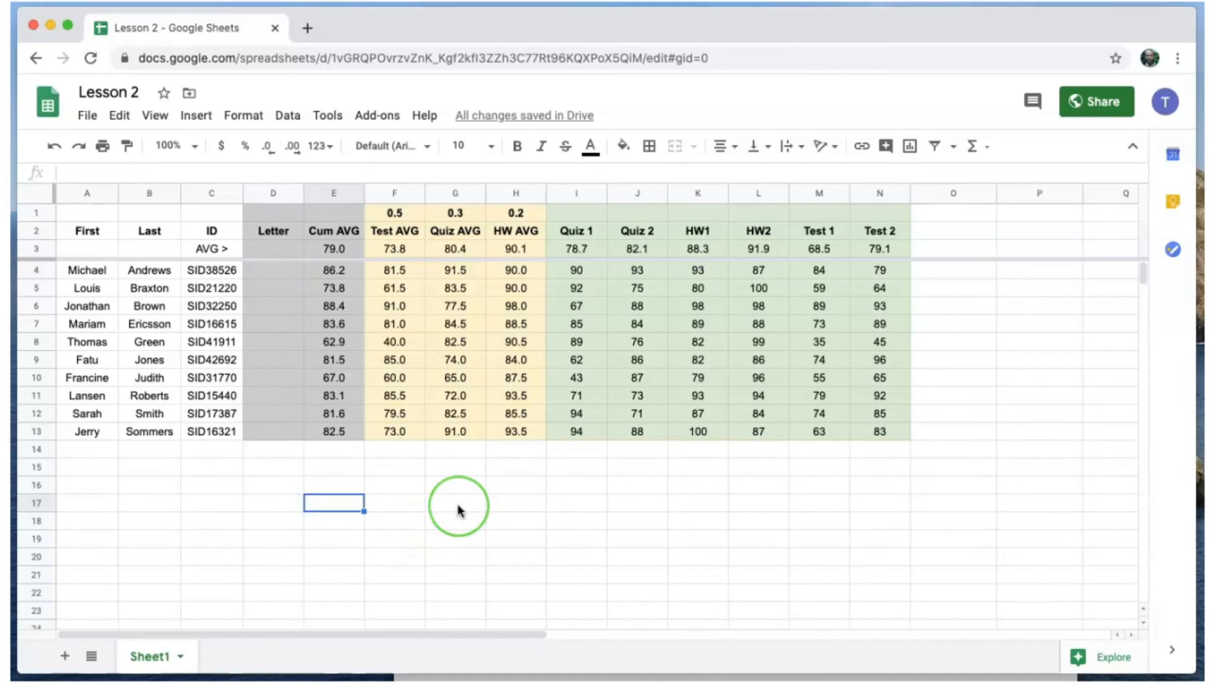
type("A")
key("Return")
type("B C D E F")
left_click(333, 592)
key("Delete")
key("Up")
type("F")
key("Return")
Enter the grade cutoffs 90, 80, 70 and 60 in cells F17:F20 beside the letters A to D.
left_click(371, 508)
type("90")
key("Return")
type("80")
key("Return")
type("70")
key("Return")
left_click(415, 488)
type("60")
key("Return")
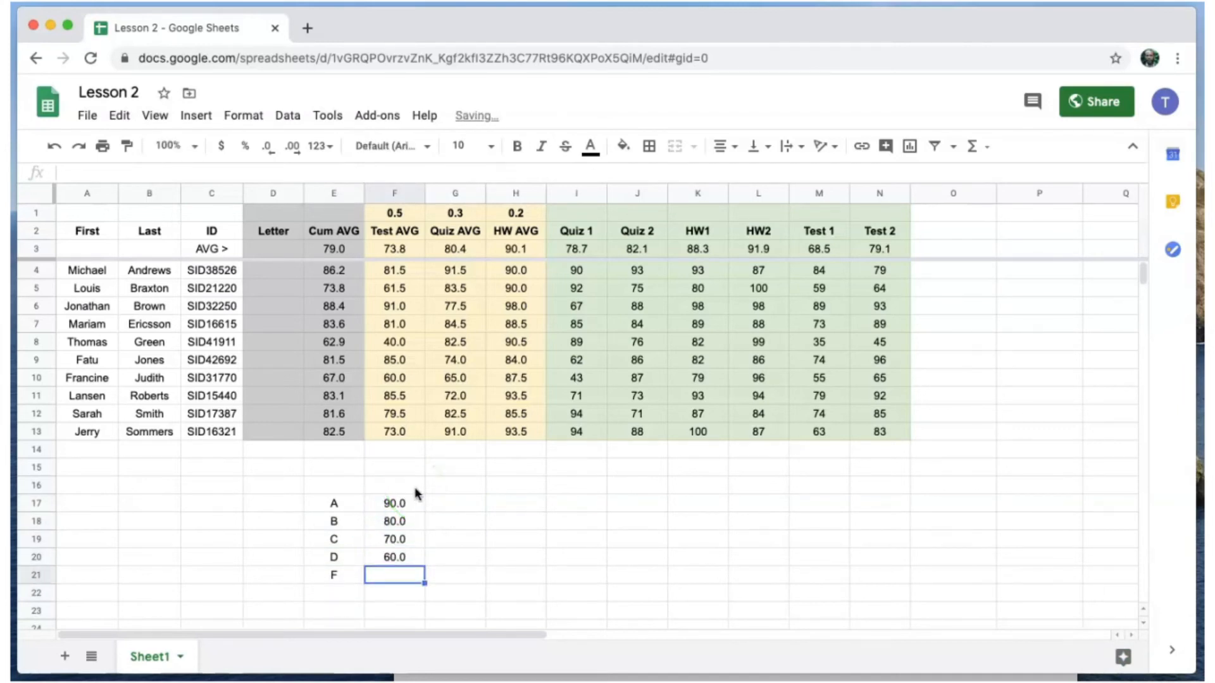
left_click(444, 539)
left_click(443, 504)
Enter the nested letter-grade formula =IF(E4>=90,"A",IF(E4>=80,"B",IF(E4>=70,"C",IF(E4>=60,"D","F")))) in cell D4.
left_click(272, 275)
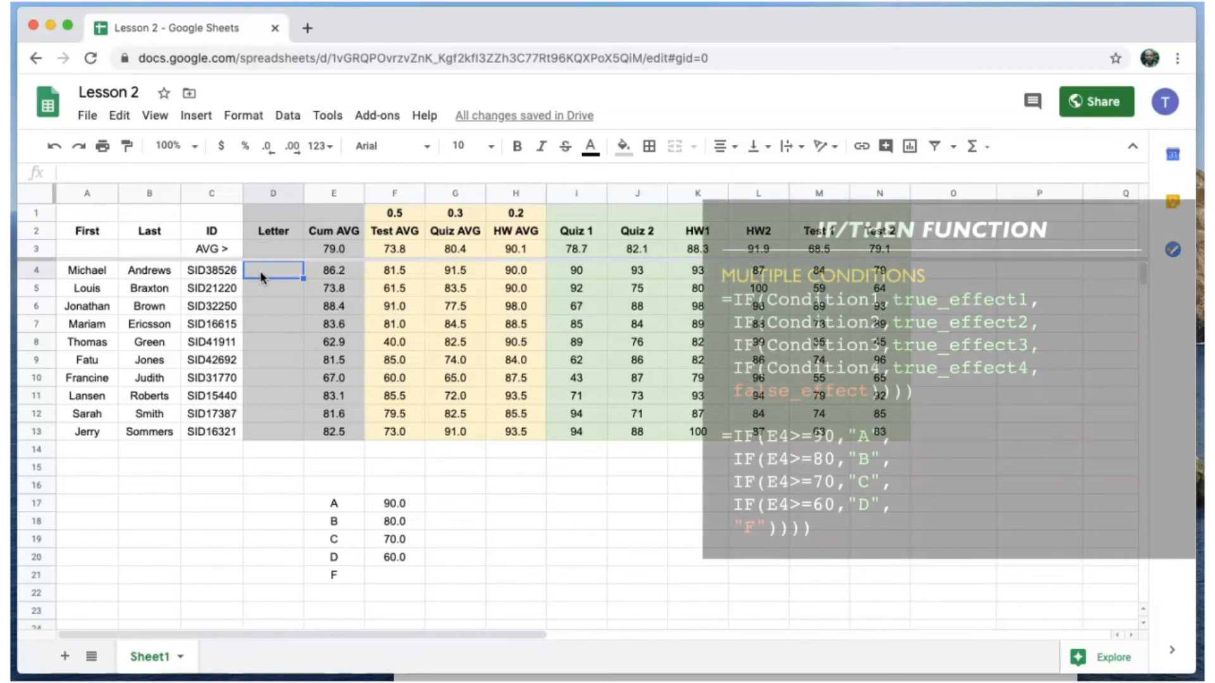
type("=")
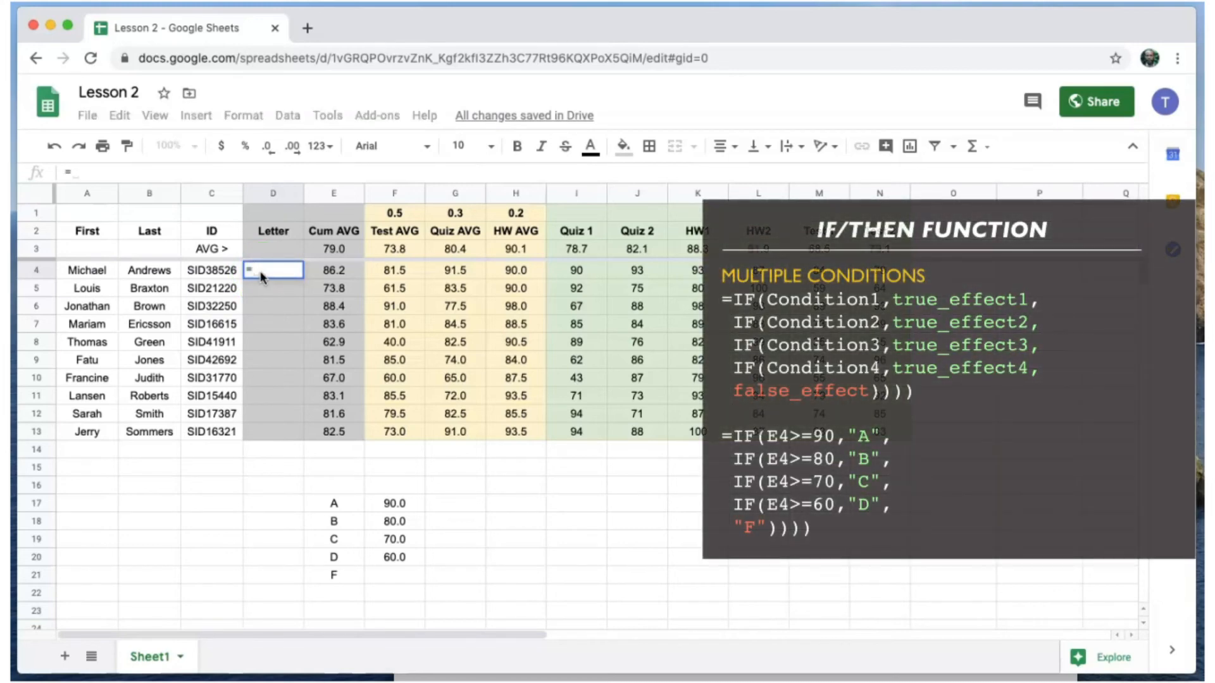
type("IF(")
left_click(333, 270)
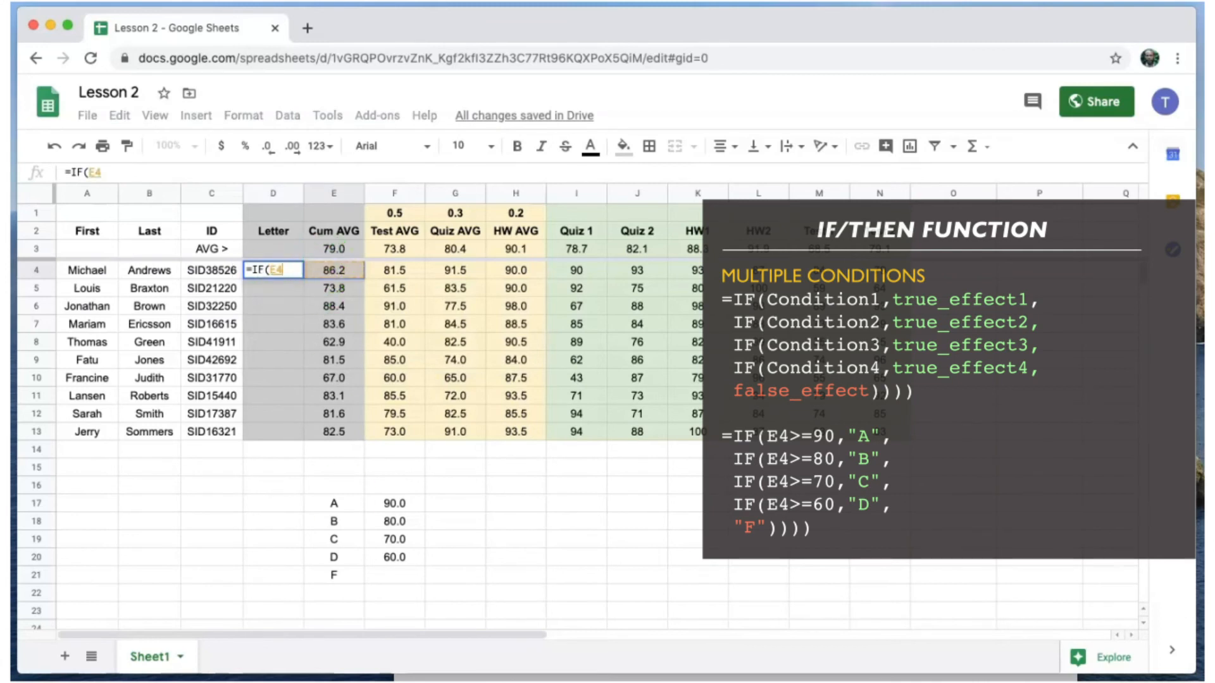
type(">=90,")
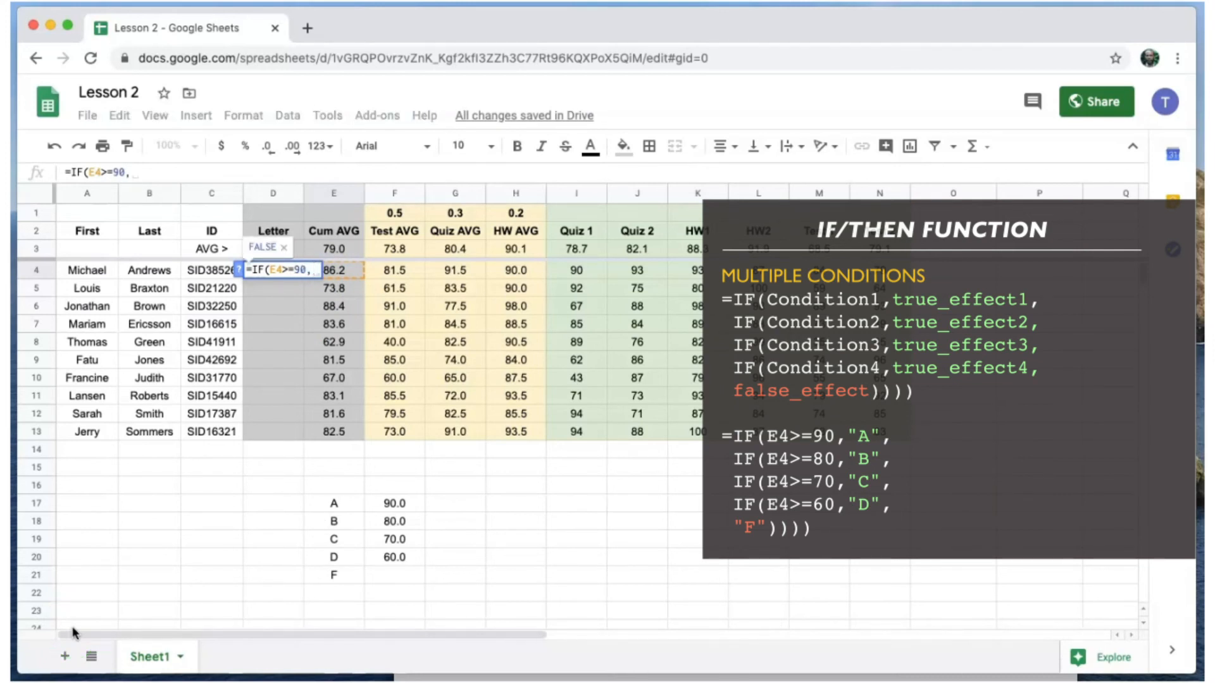
type("\"A\"")
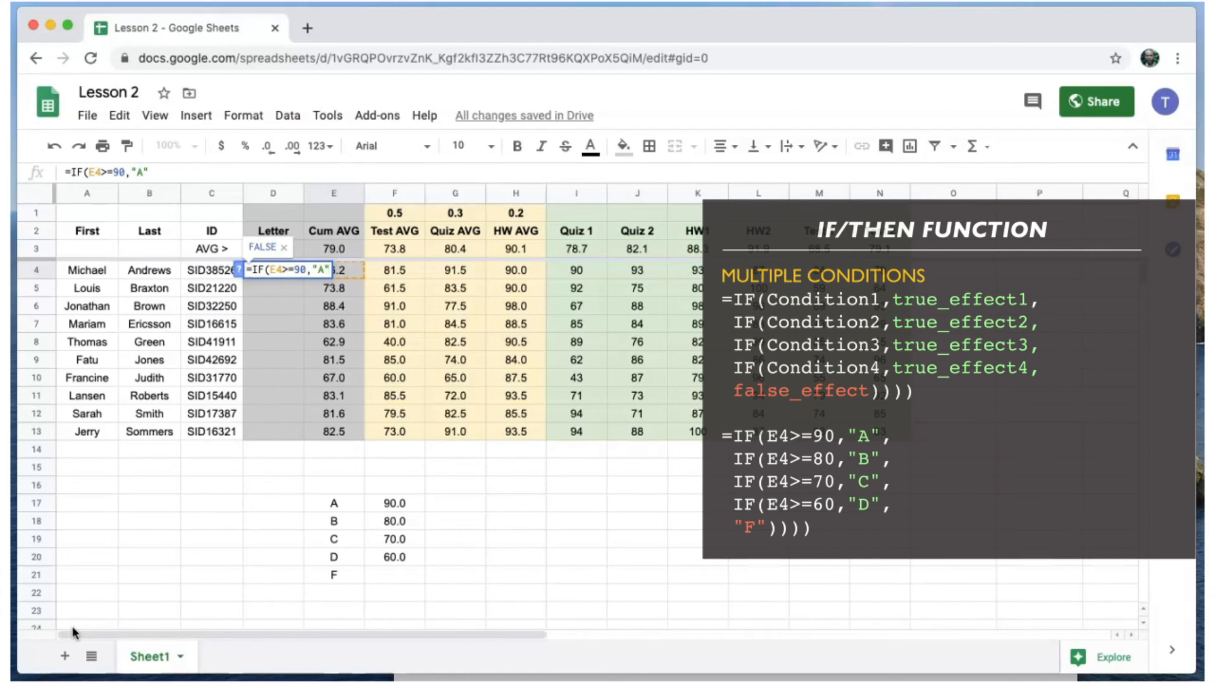
type(",")
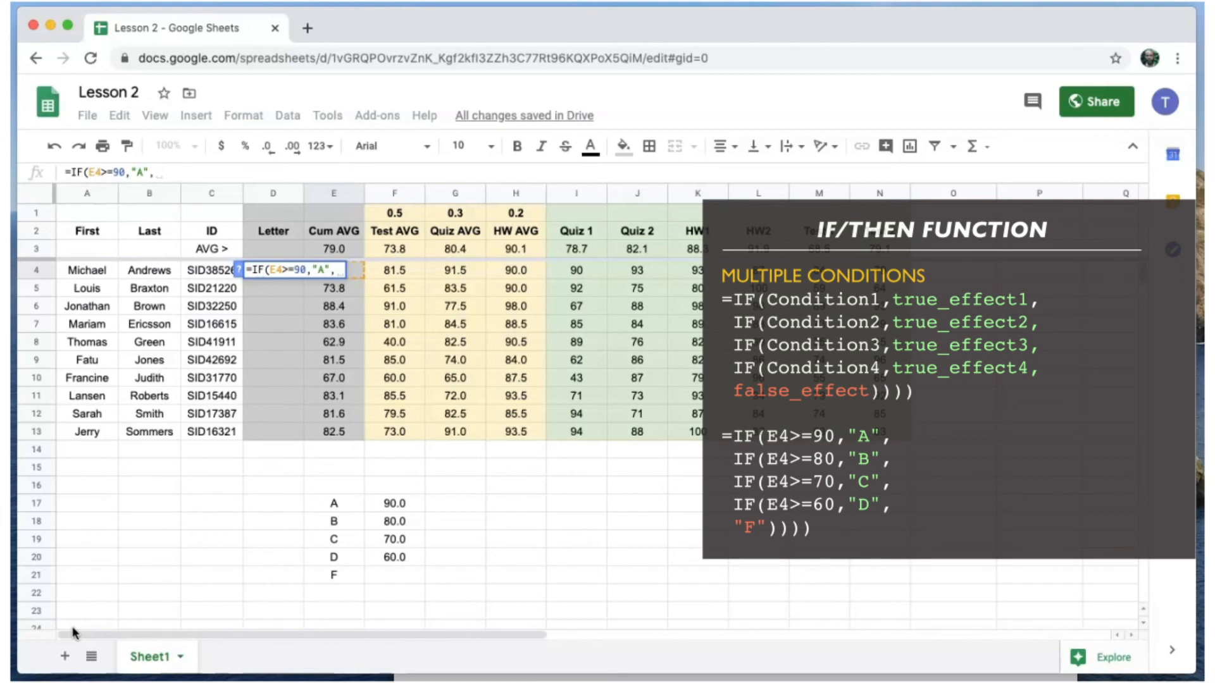
type("IF(")
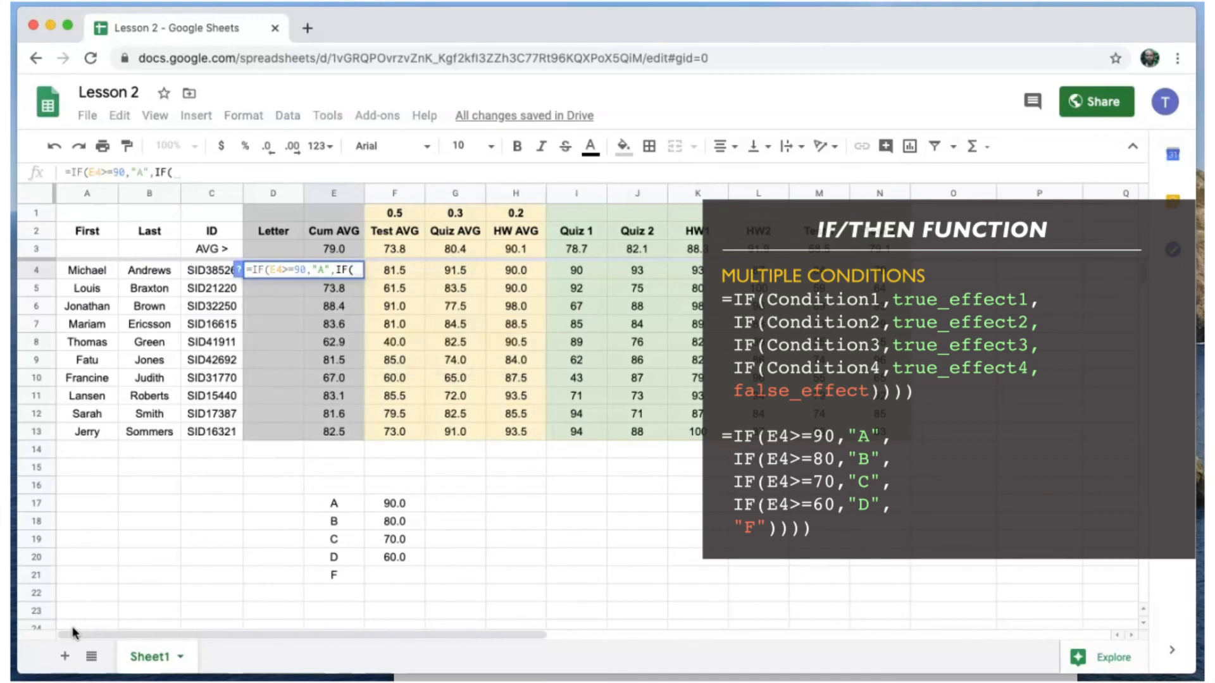
type("E4>=")
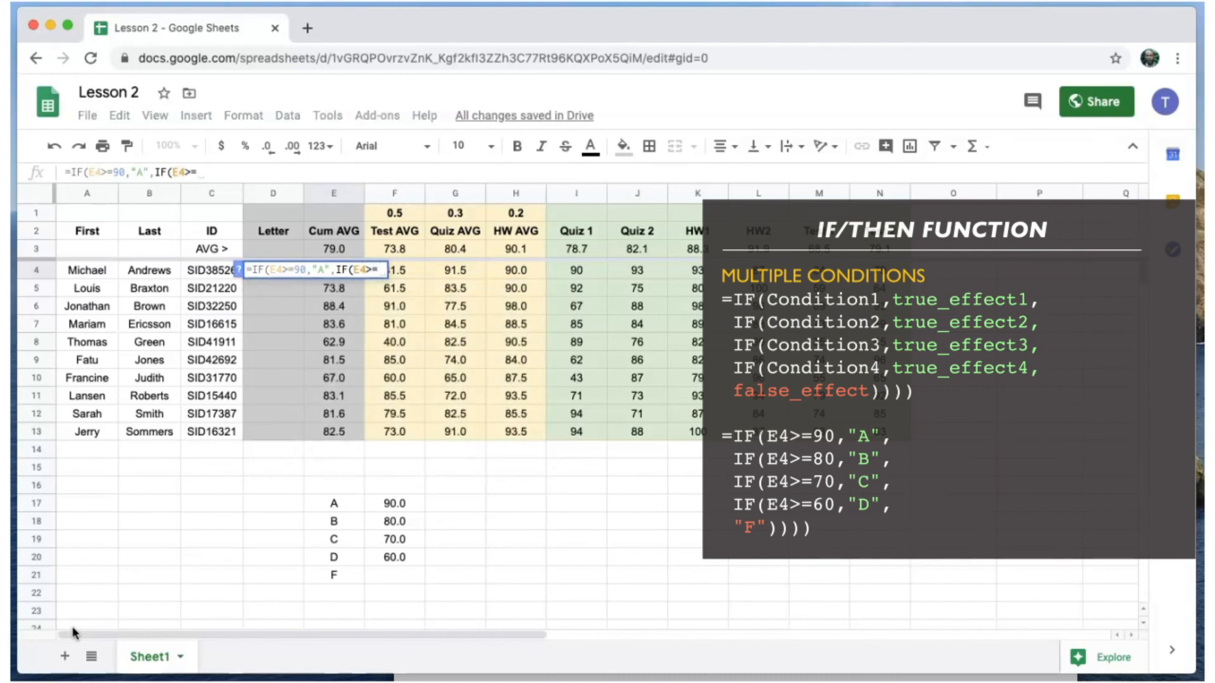
type("80,\"B\",")
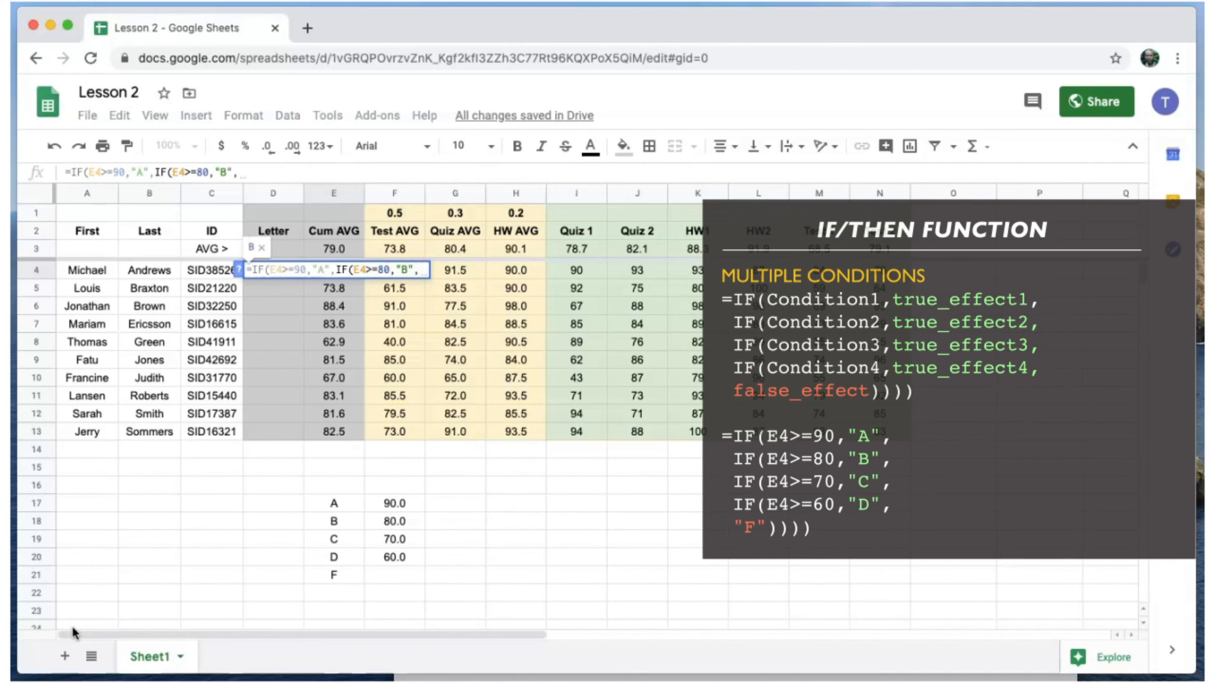
type("IF(E")
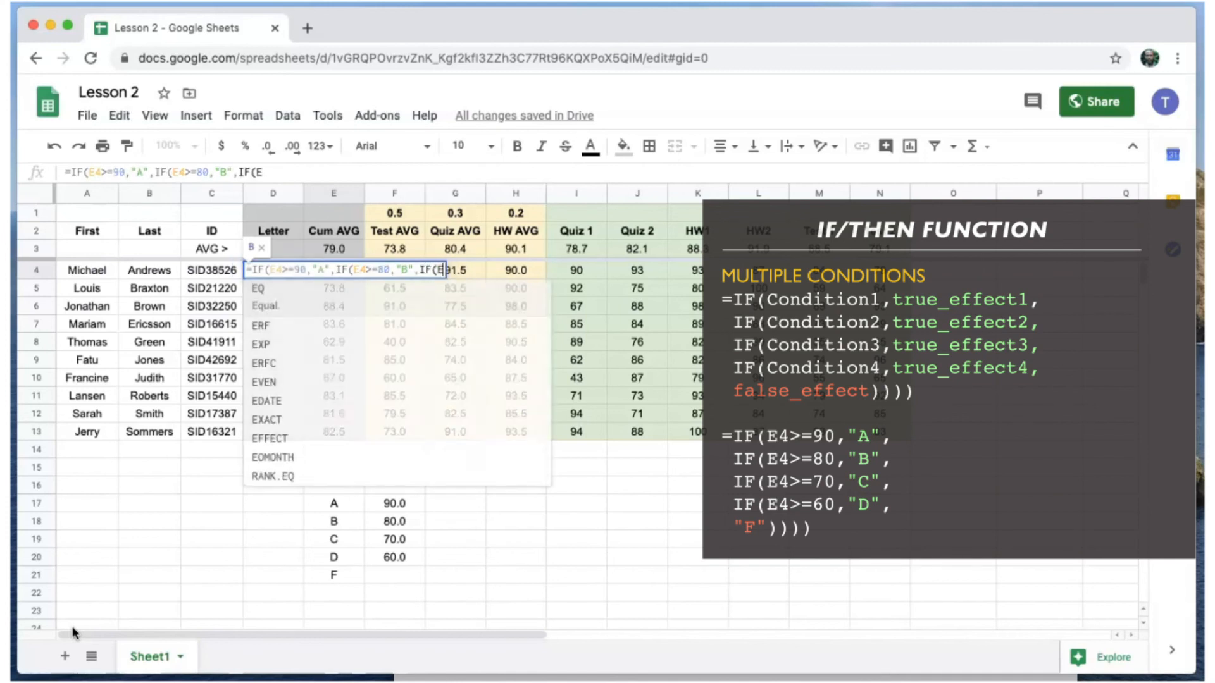
type("4>=70,\"C\",IF(E4")
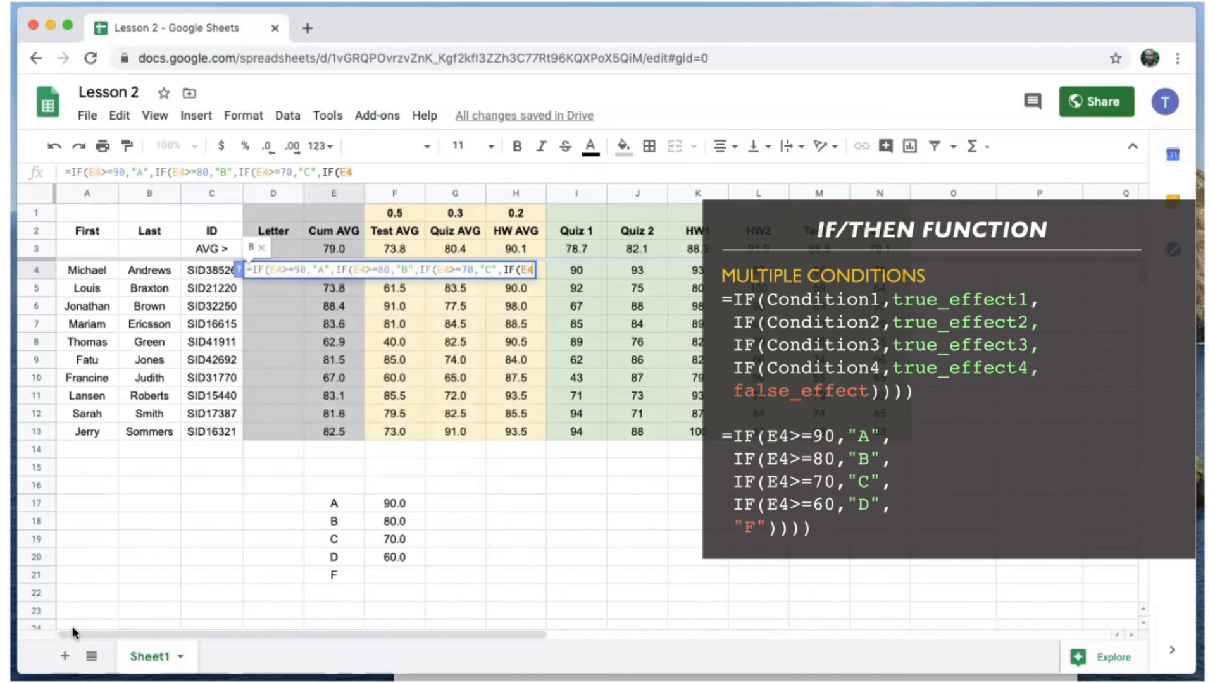
type(">=")
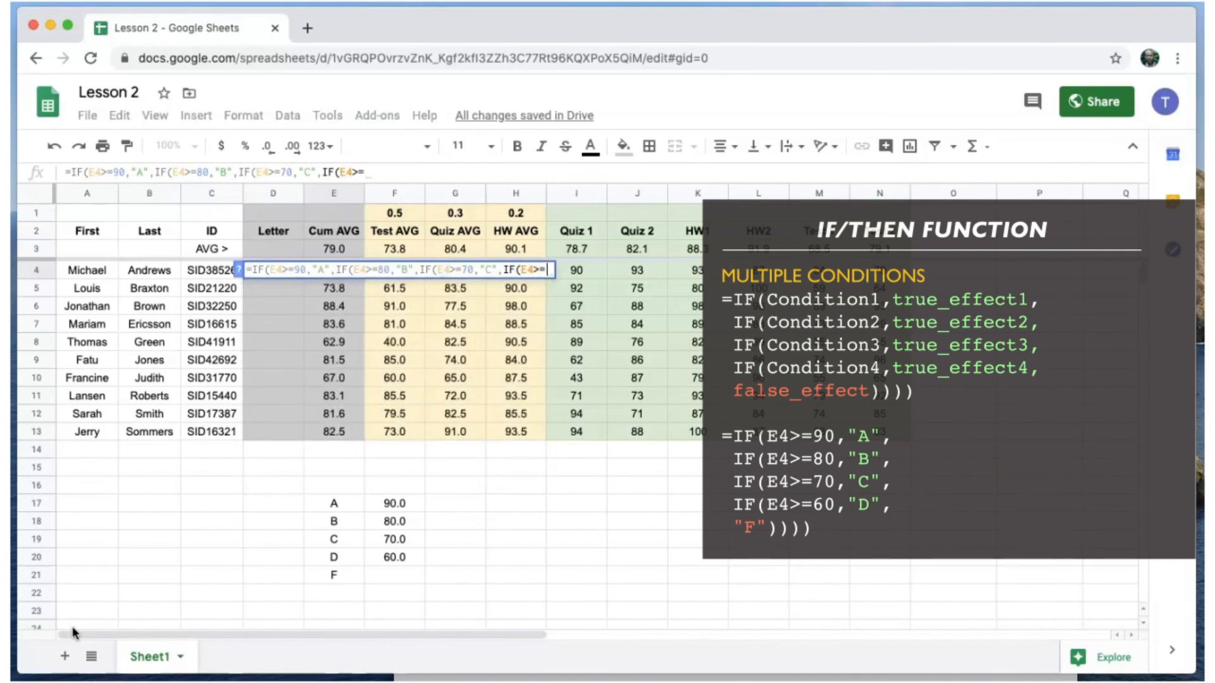
type("60,\"D\"")
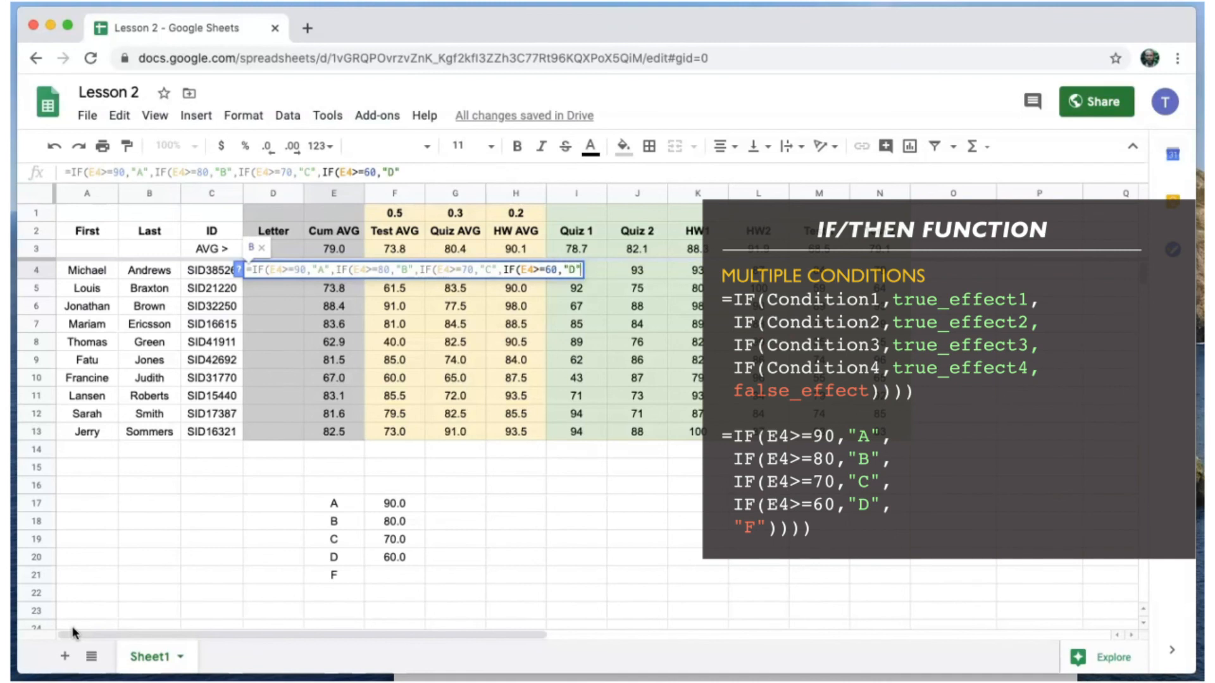
type(",")
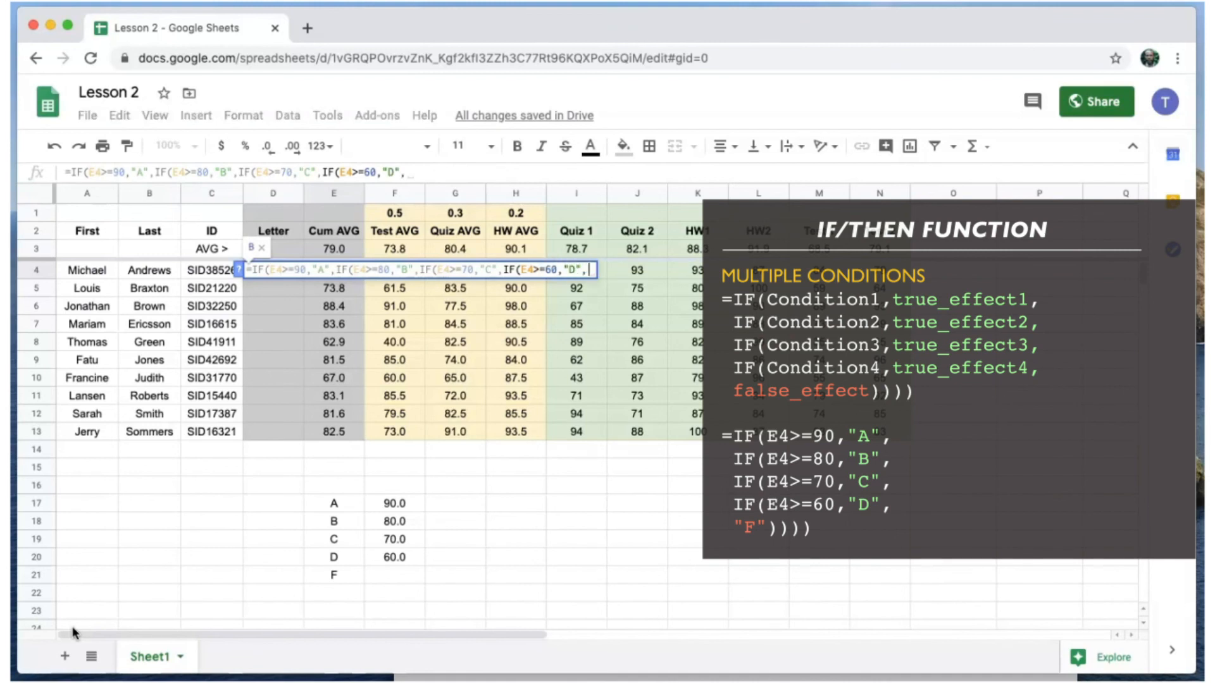
type("\"F\"")
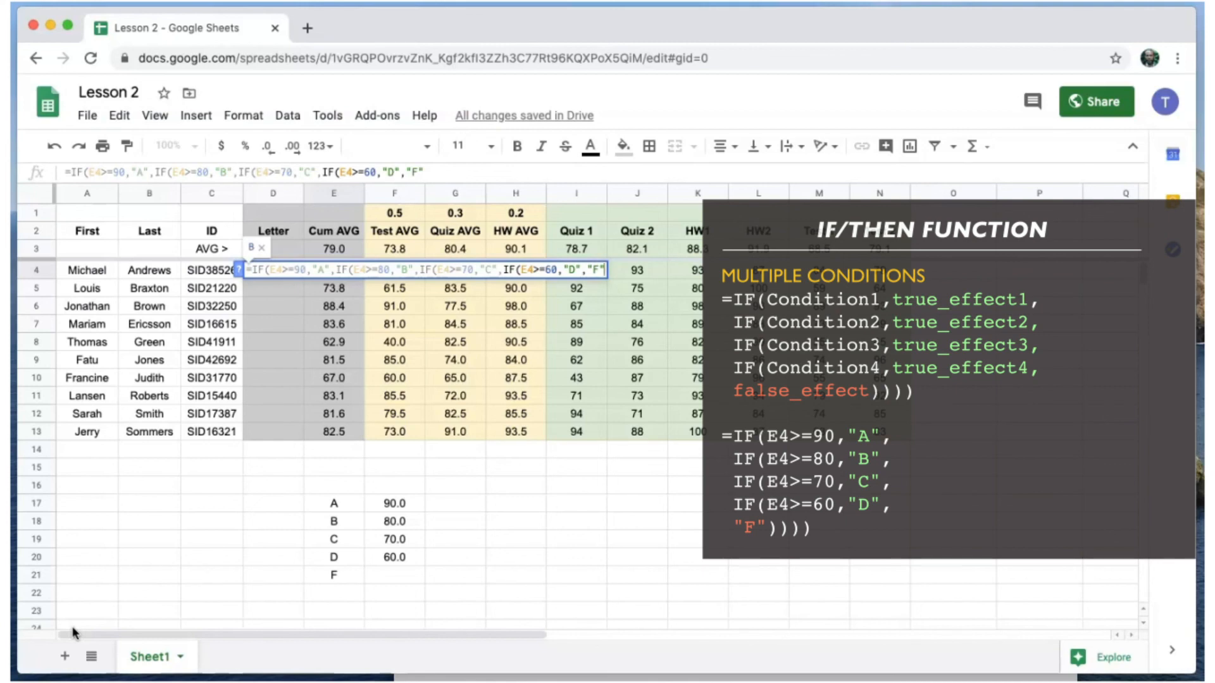
key("Return")
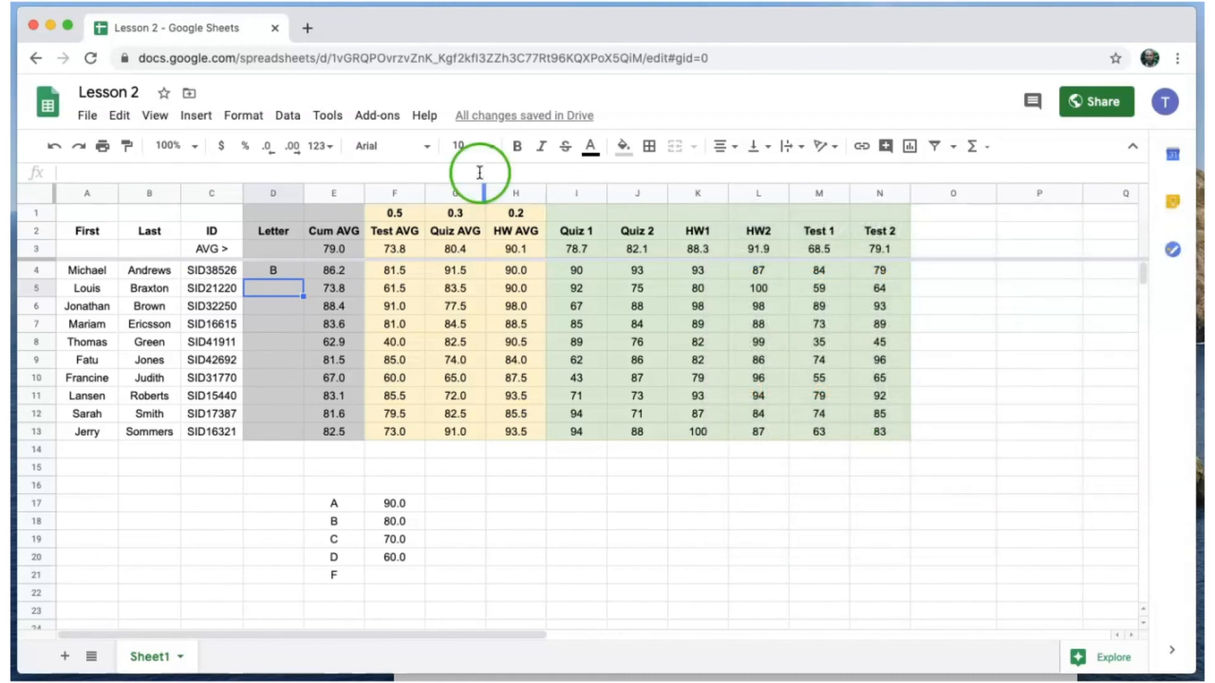
Copy the letter-grade formula from D4 over cells D3:D13, including the class average row.
left_click(276, 269)
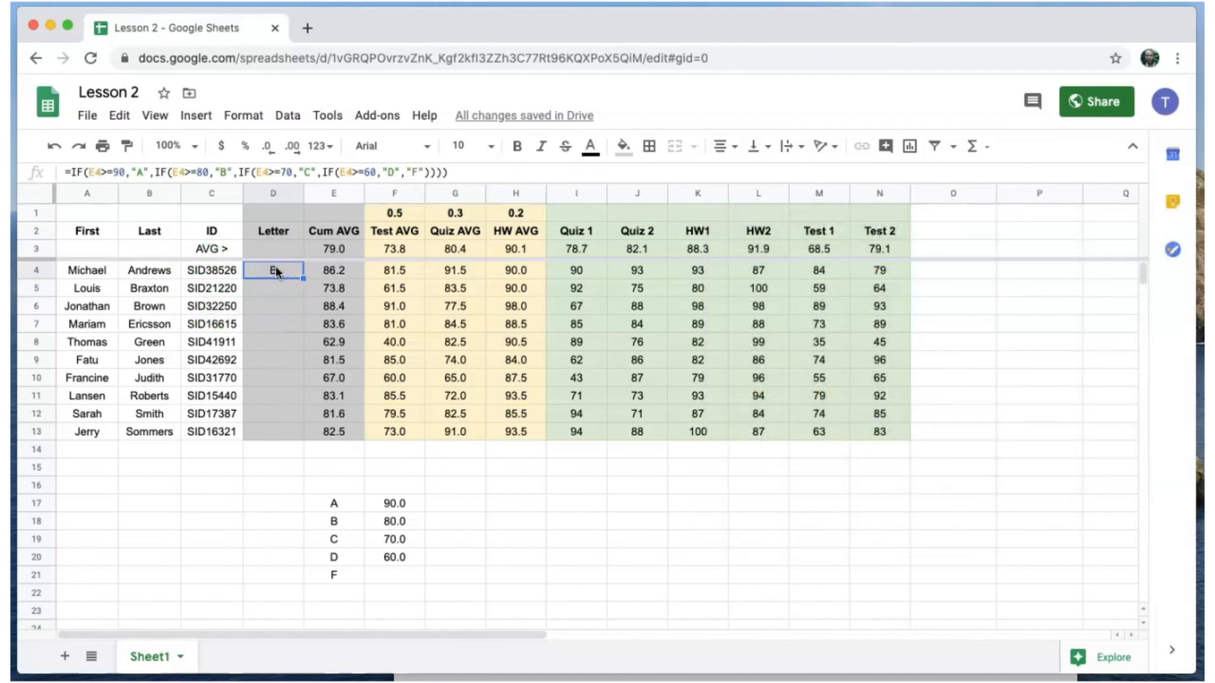
left_click_drag(276, 244, 287, 428)
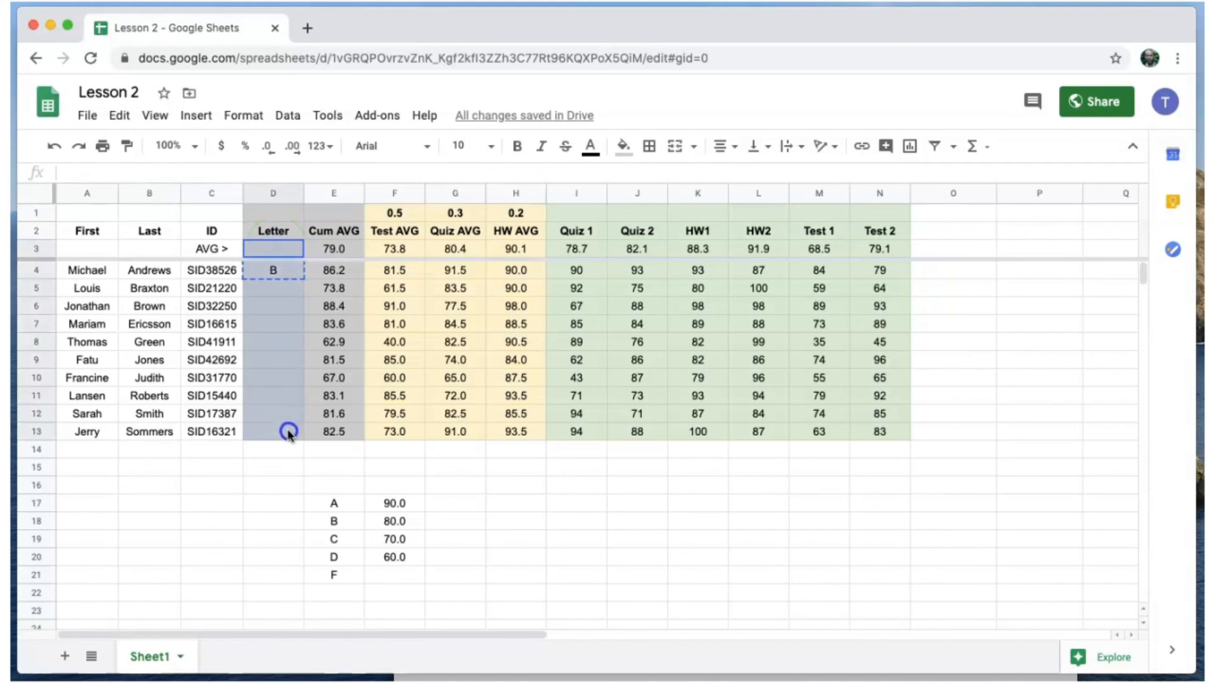
key("ctrl+v")
Clear the temporary letter-grade scale in E17:F21 below the gradebook.
left_click(272, 543)
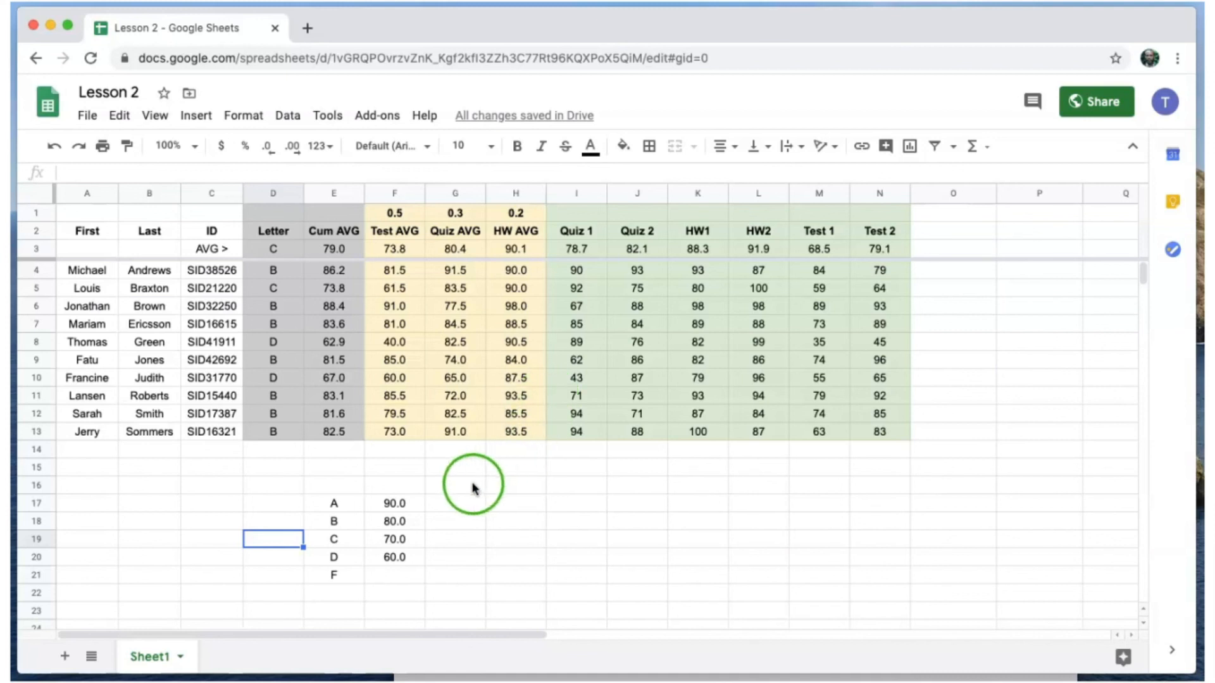
left_click_drag(262, 489, 483, 624)
key("Delete")
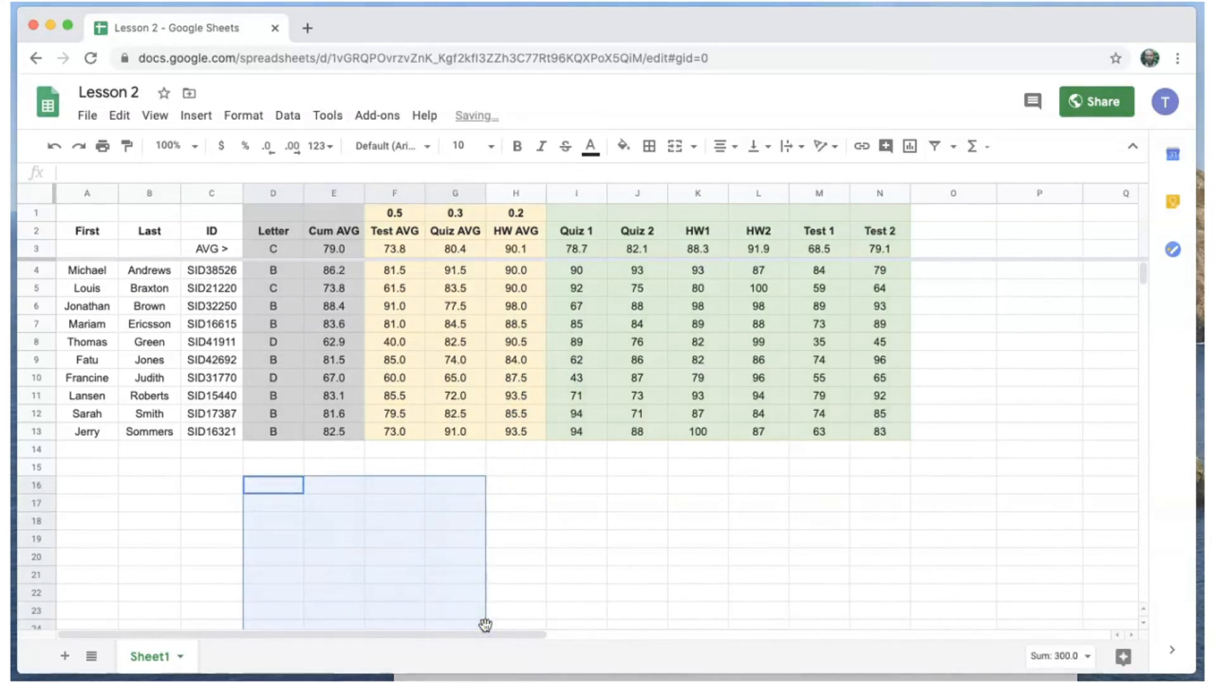